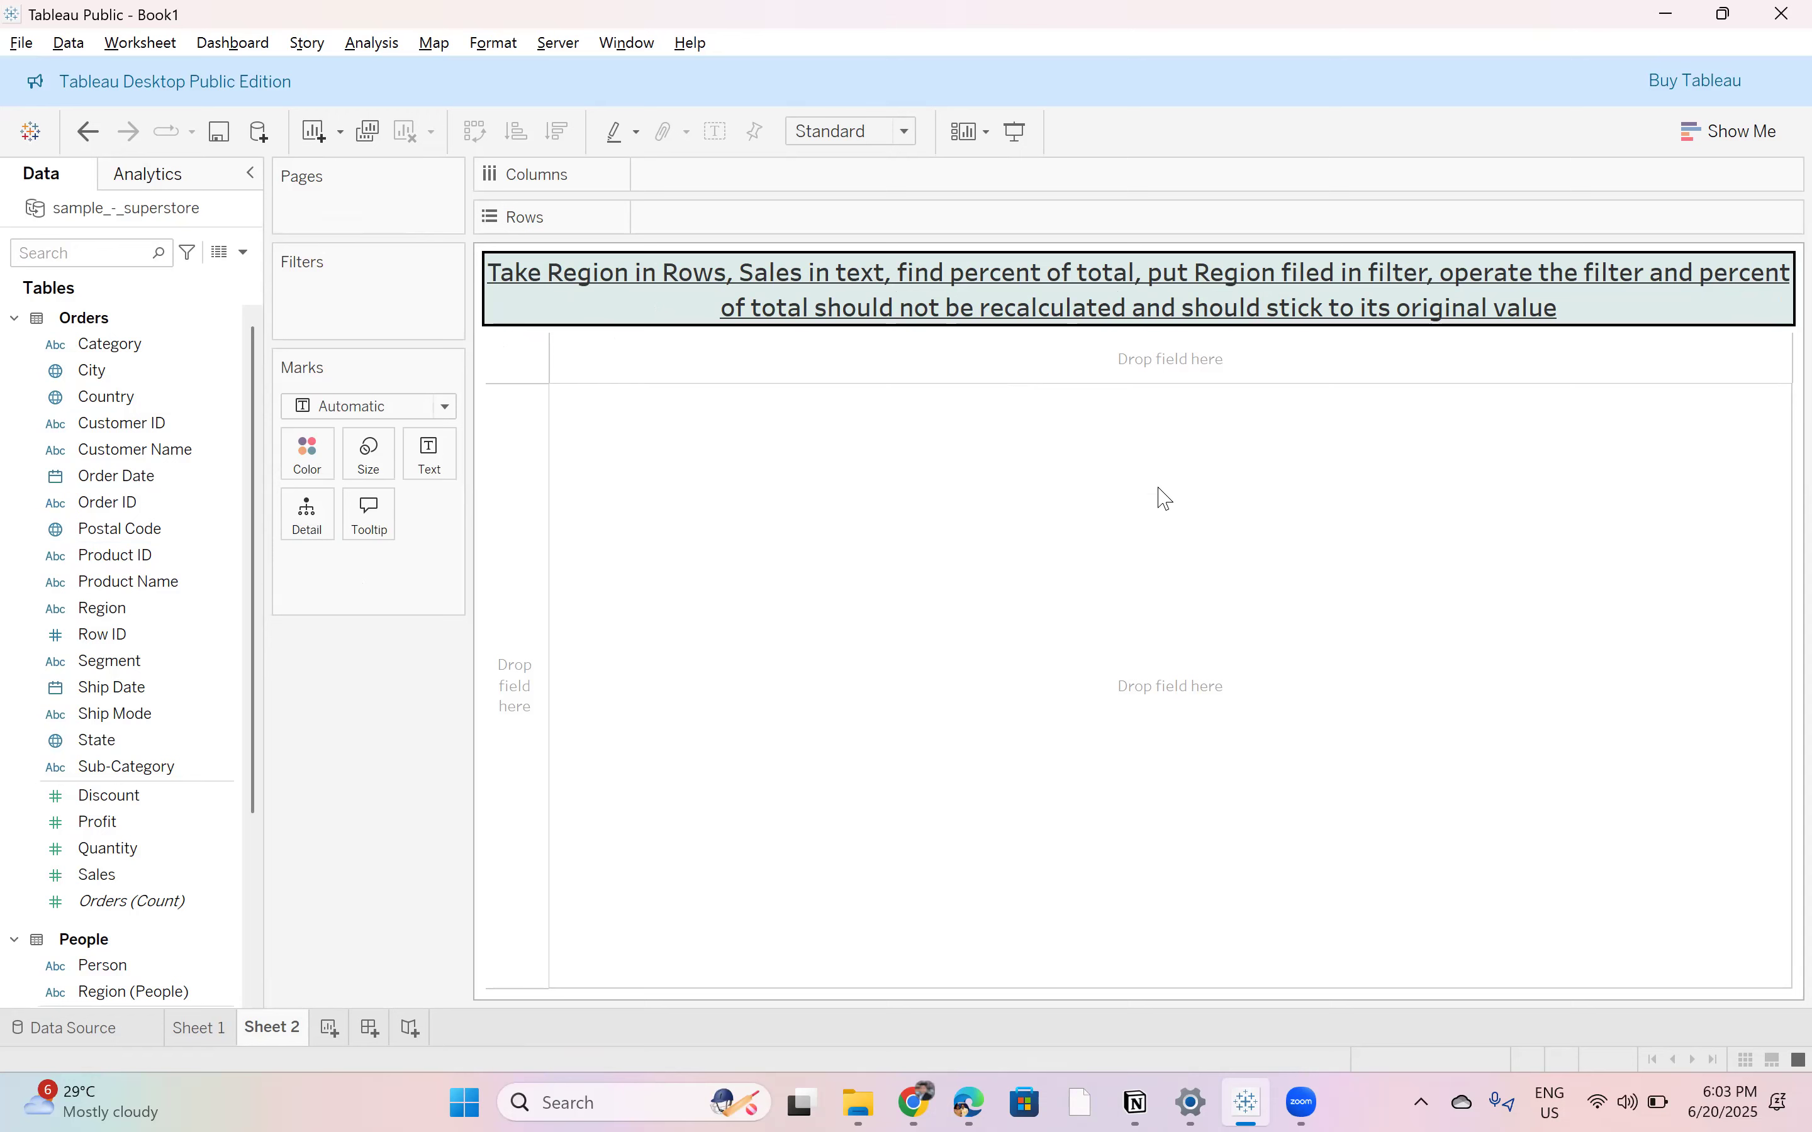
# Step: Build a text table with the Orders table's Region field in rows and Sales as the displayed value
pyautogui.moveTo(149, 608); pyautogui.dragTo(745, 219)
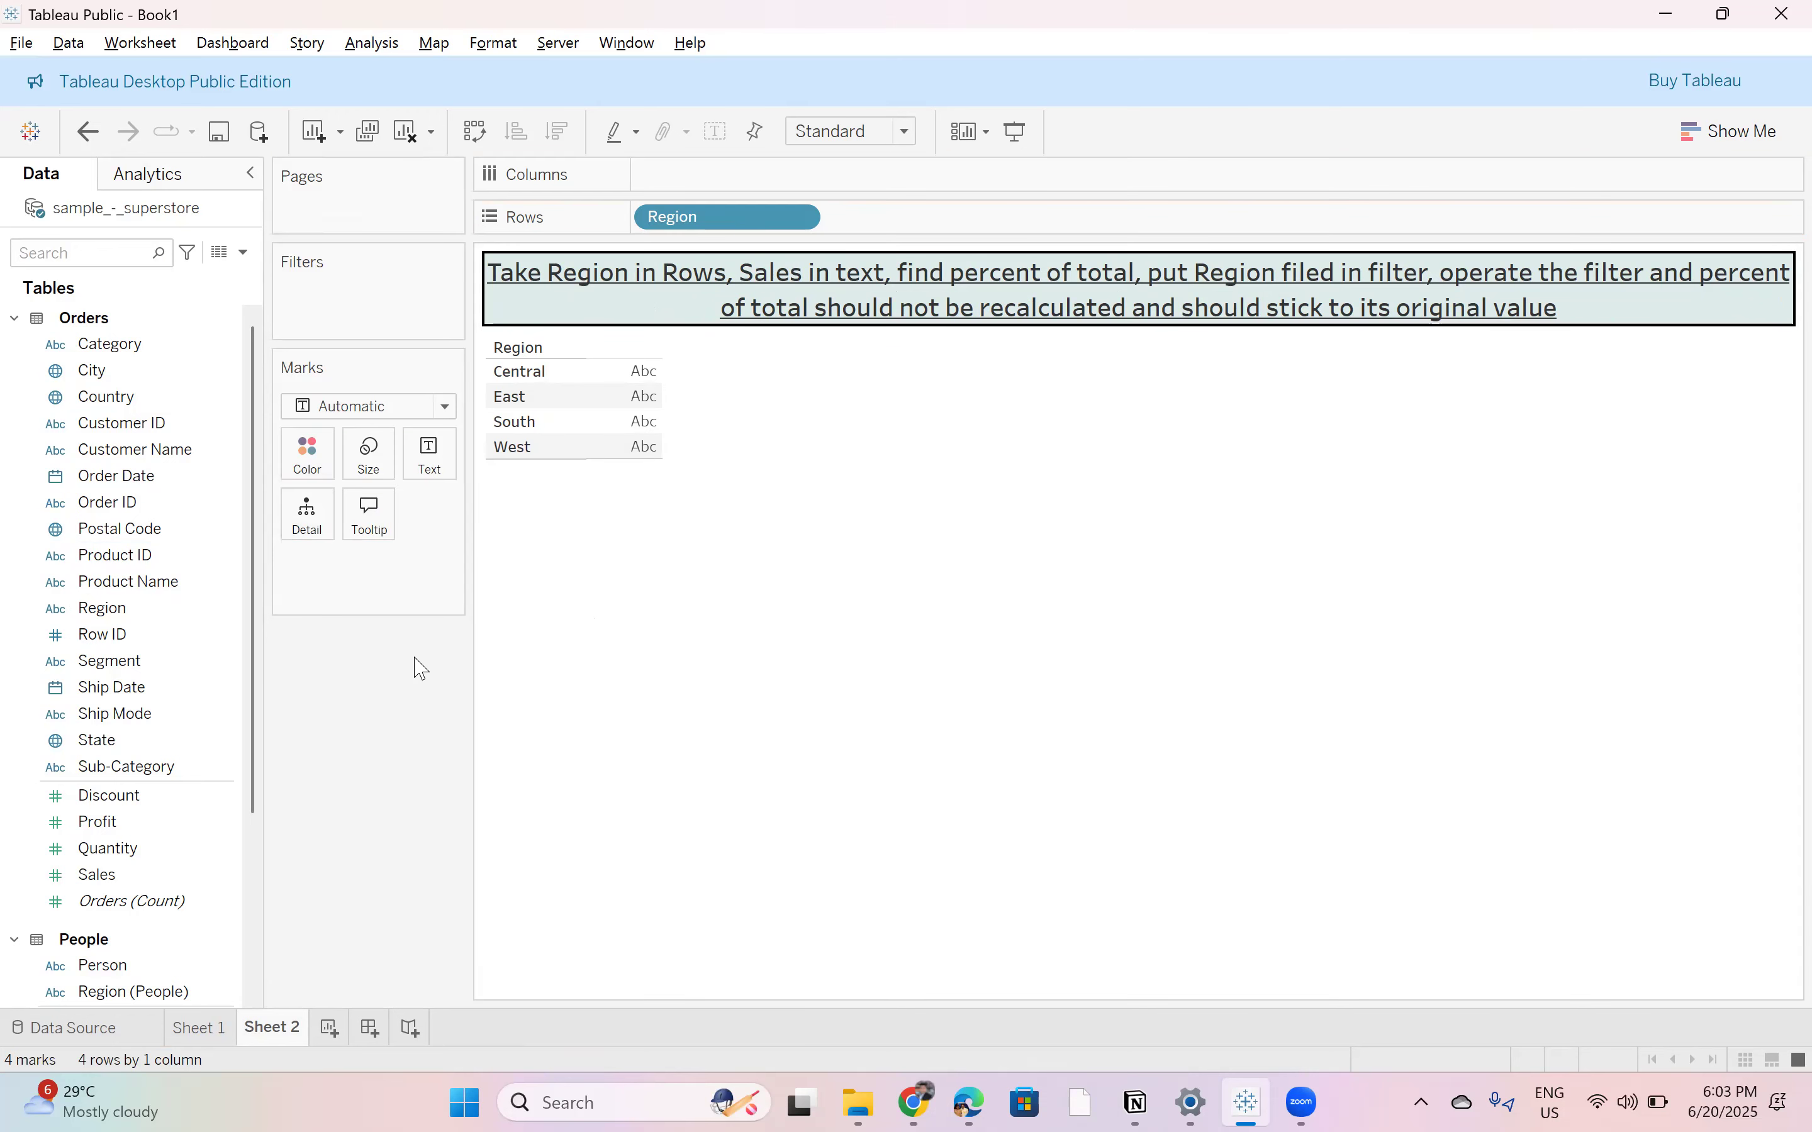
pyautogui.scroll(-1, 113, 861)
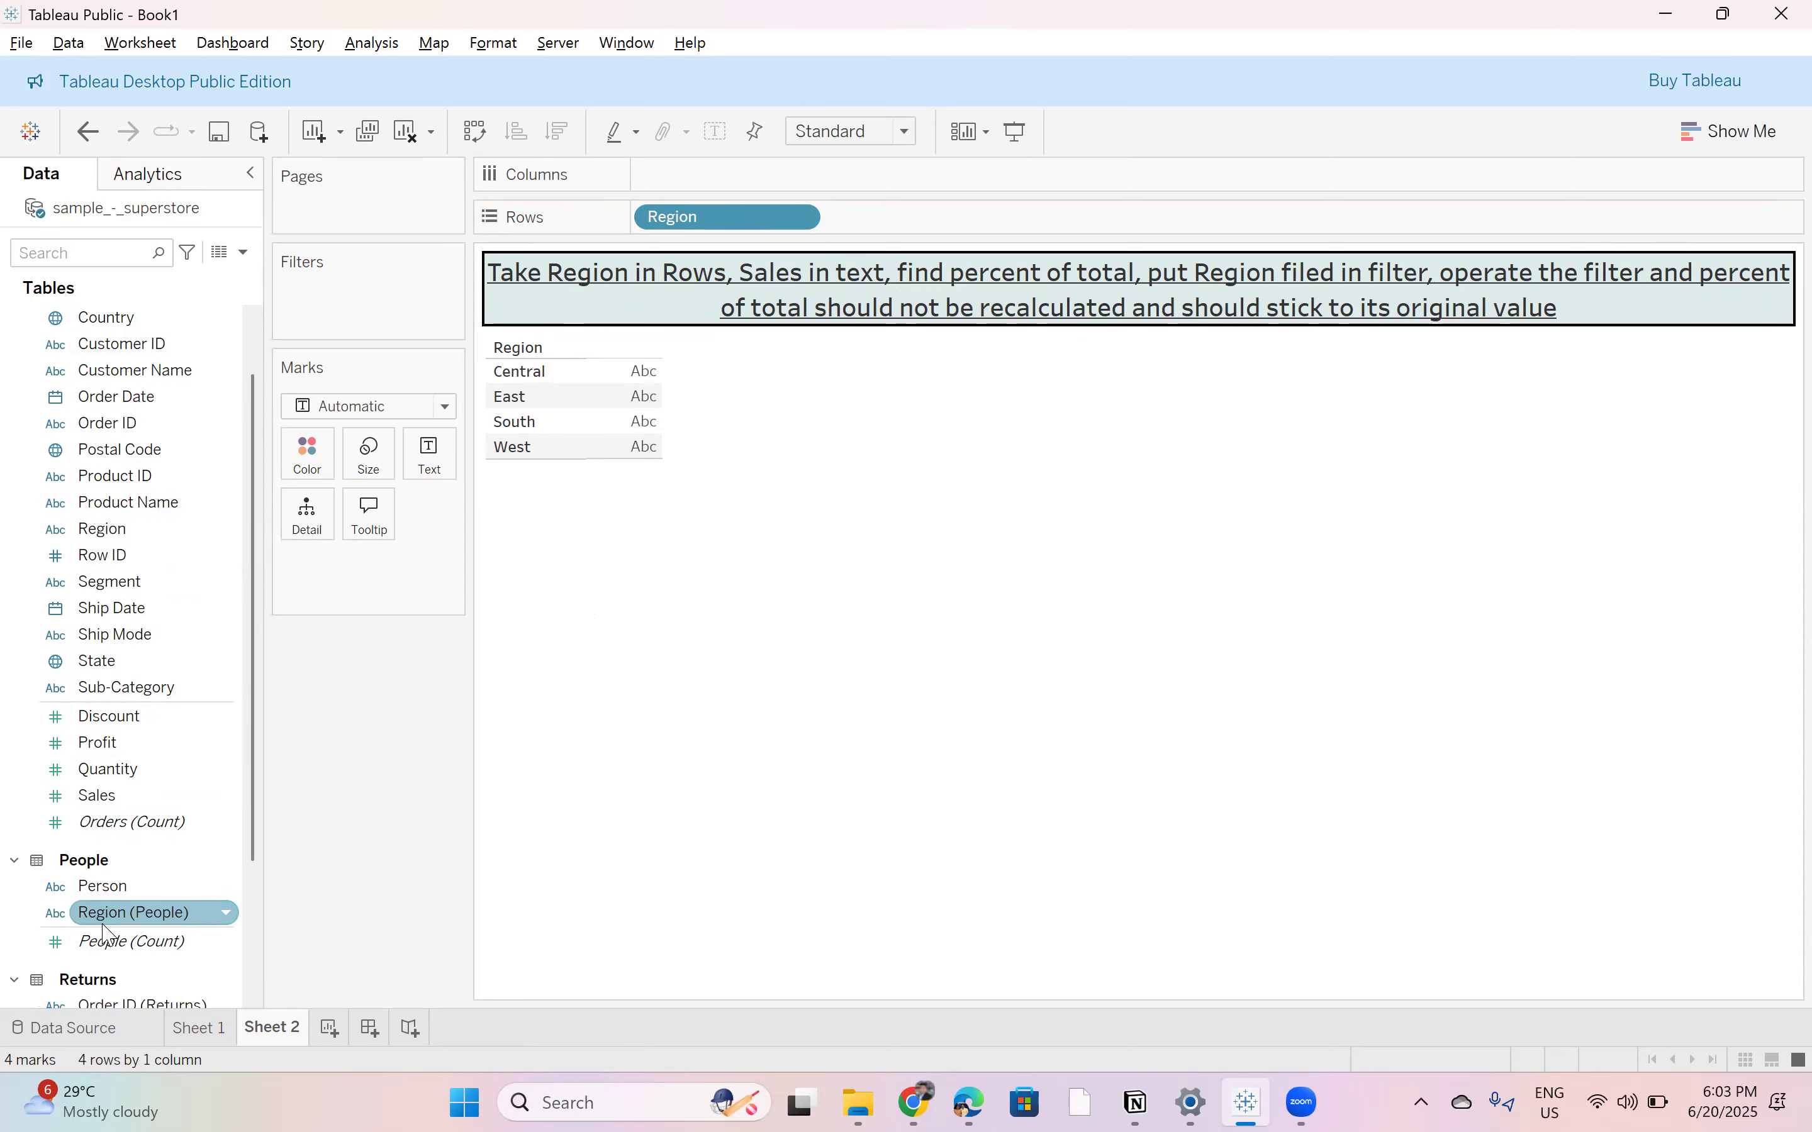
pyautogui.moveTo(97, 795); pyautogui.dragTo(610, 442)
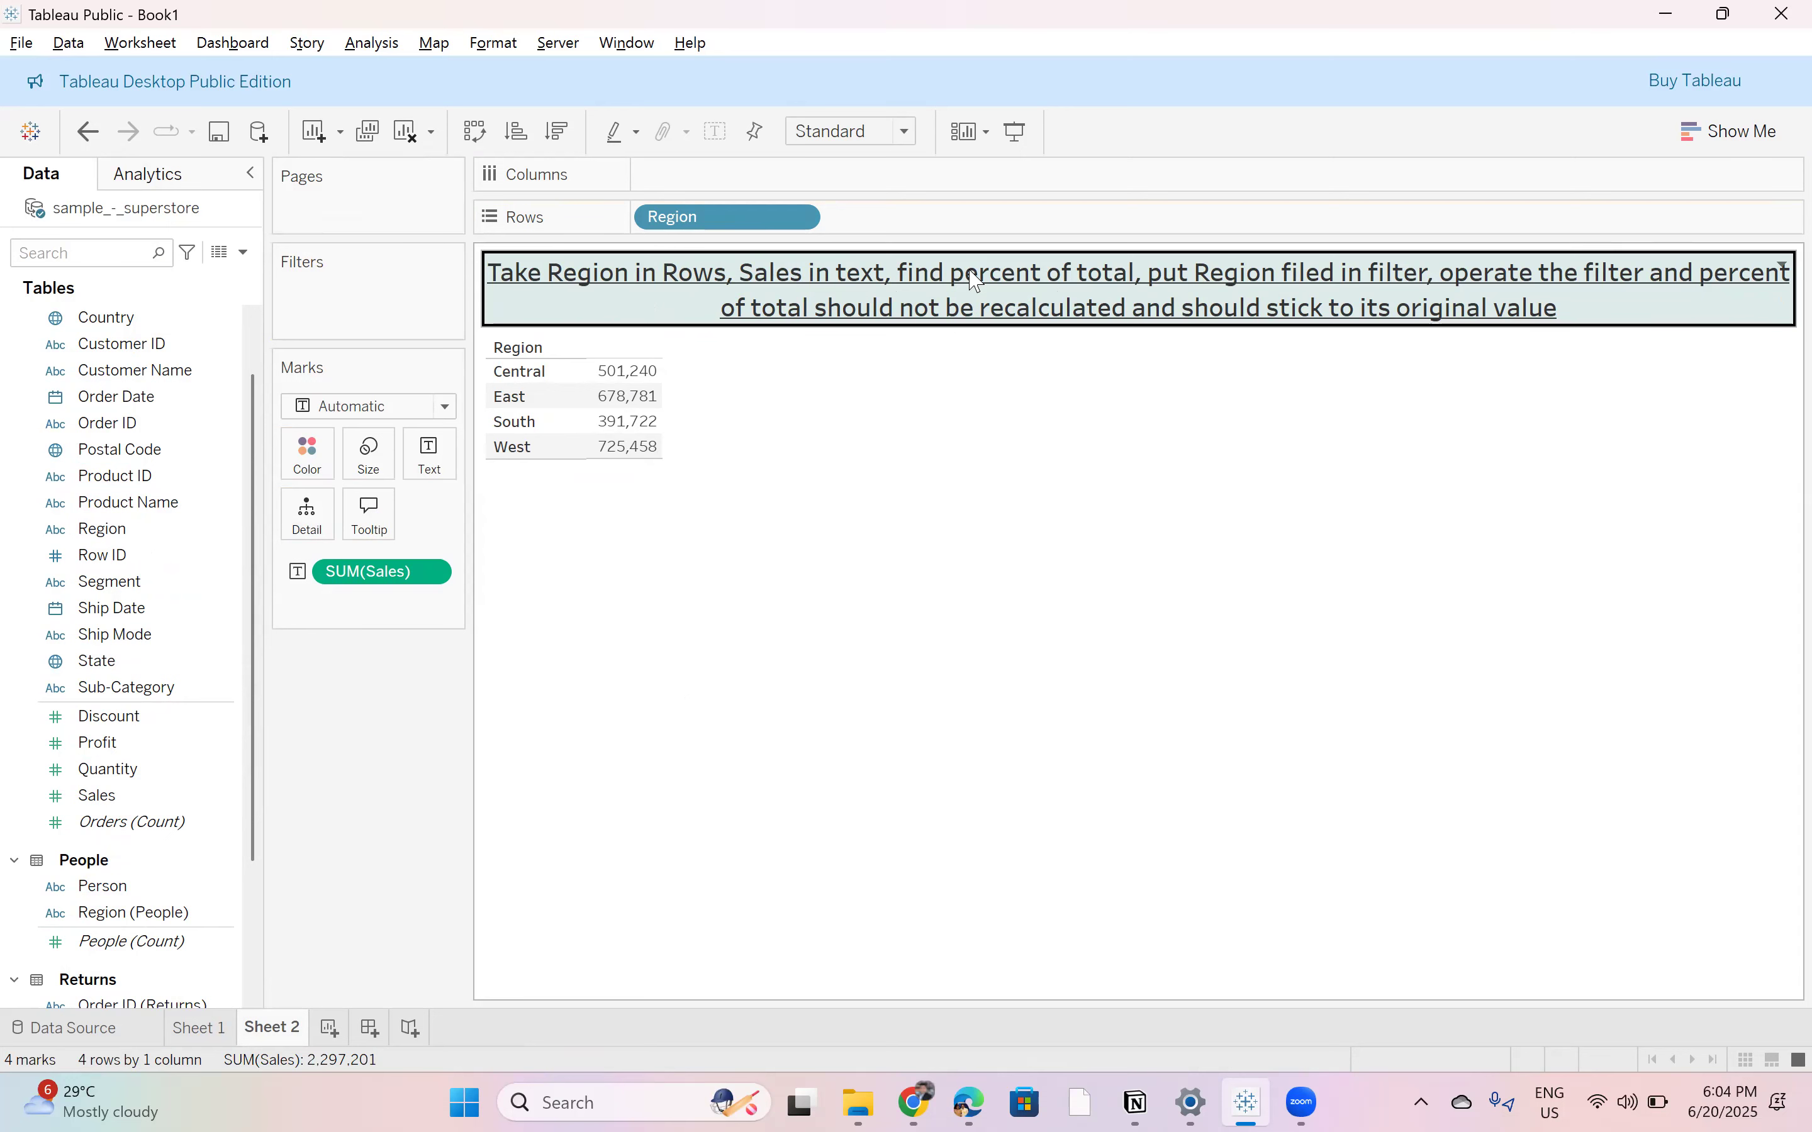
# Step: Apply the Percent of Total quick table calculation to SUM(Sales)
pyautogui.rightClick(433, 574)
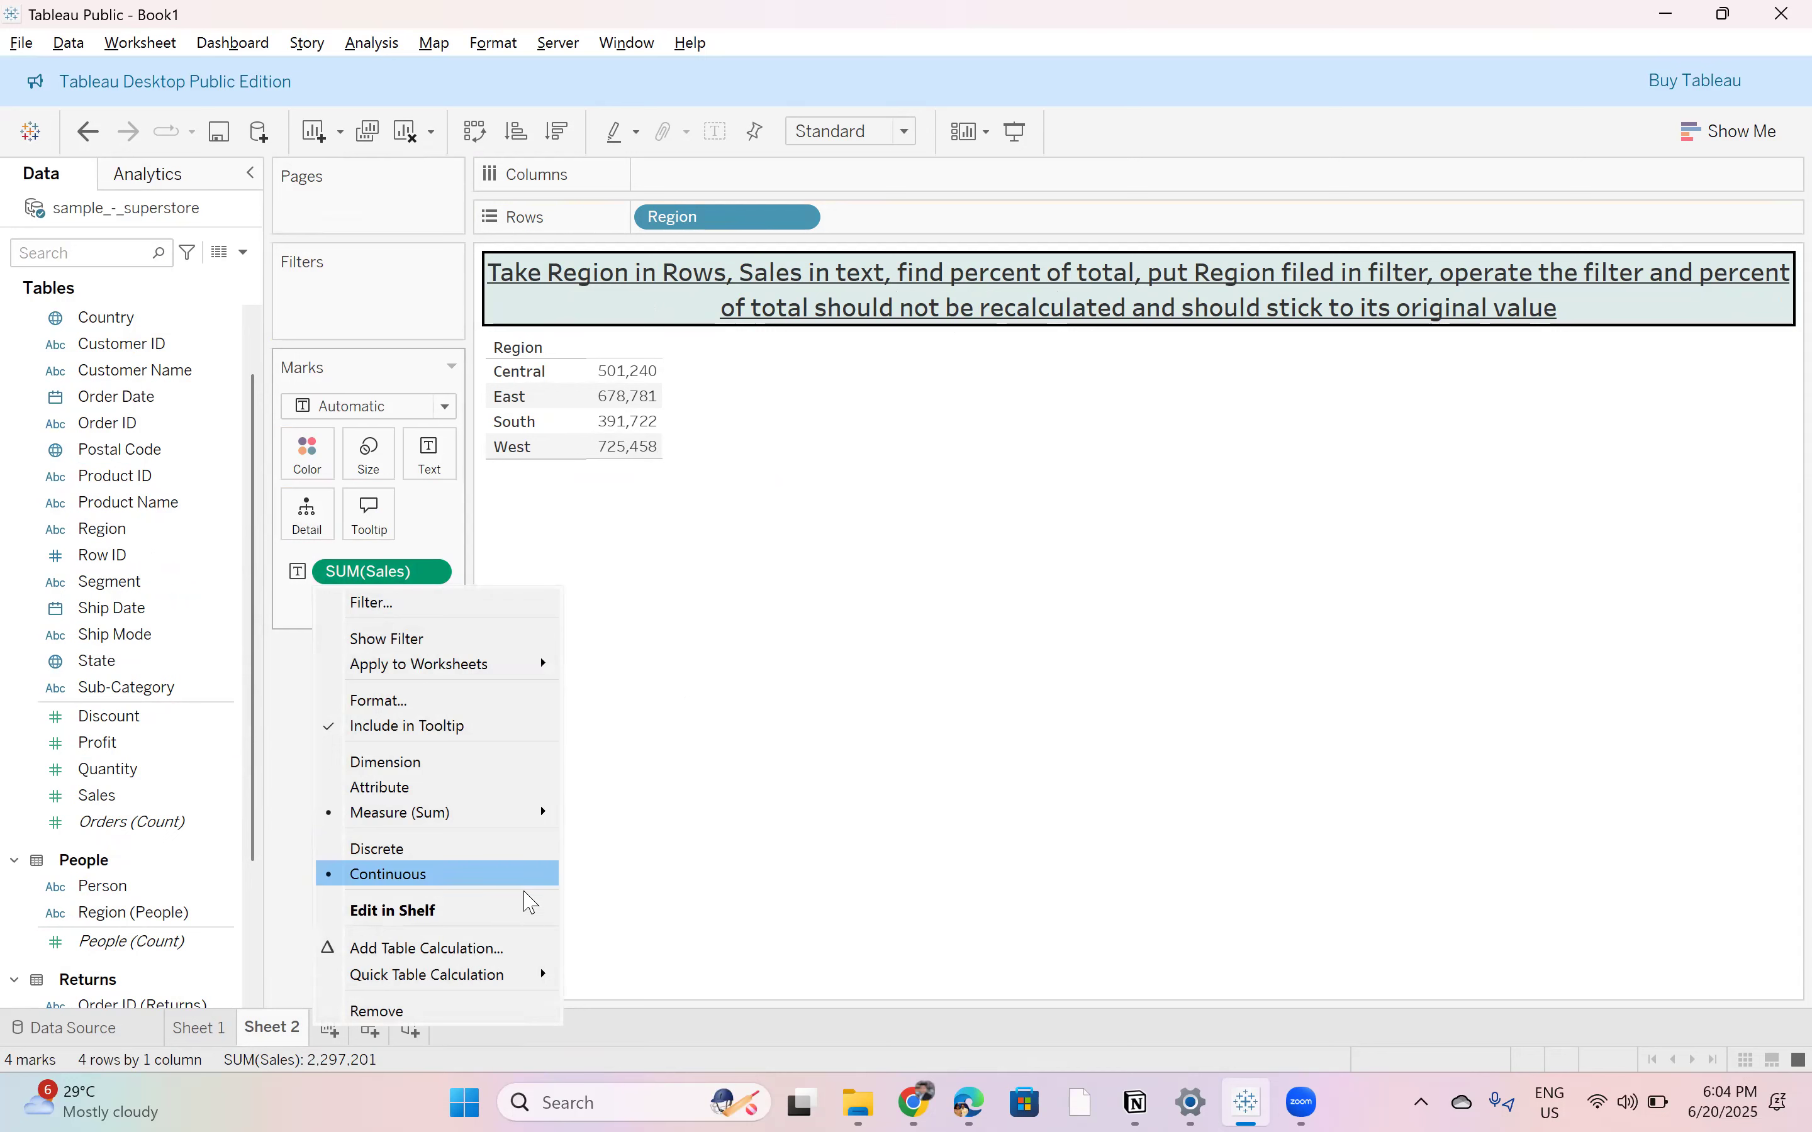
pyautogui.moveTo(521, 975)
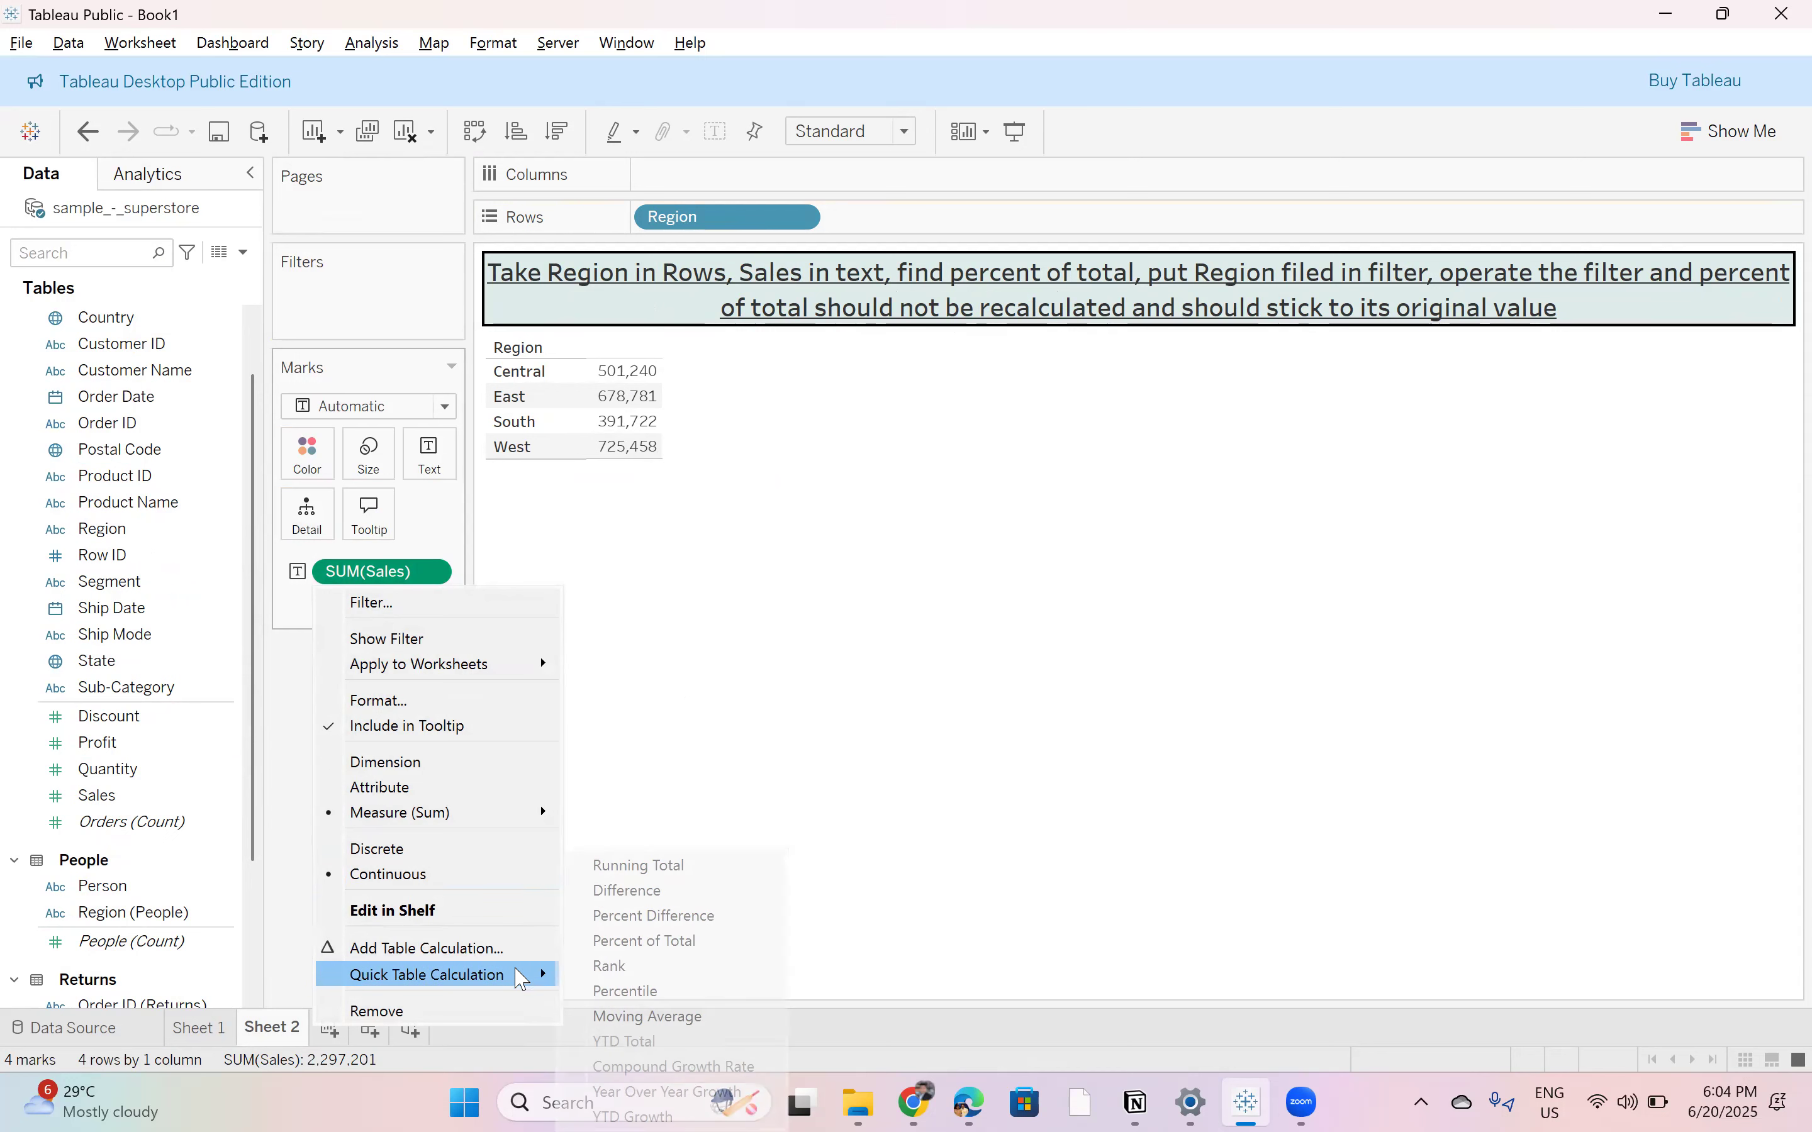
pyautogui.click(682, 950)
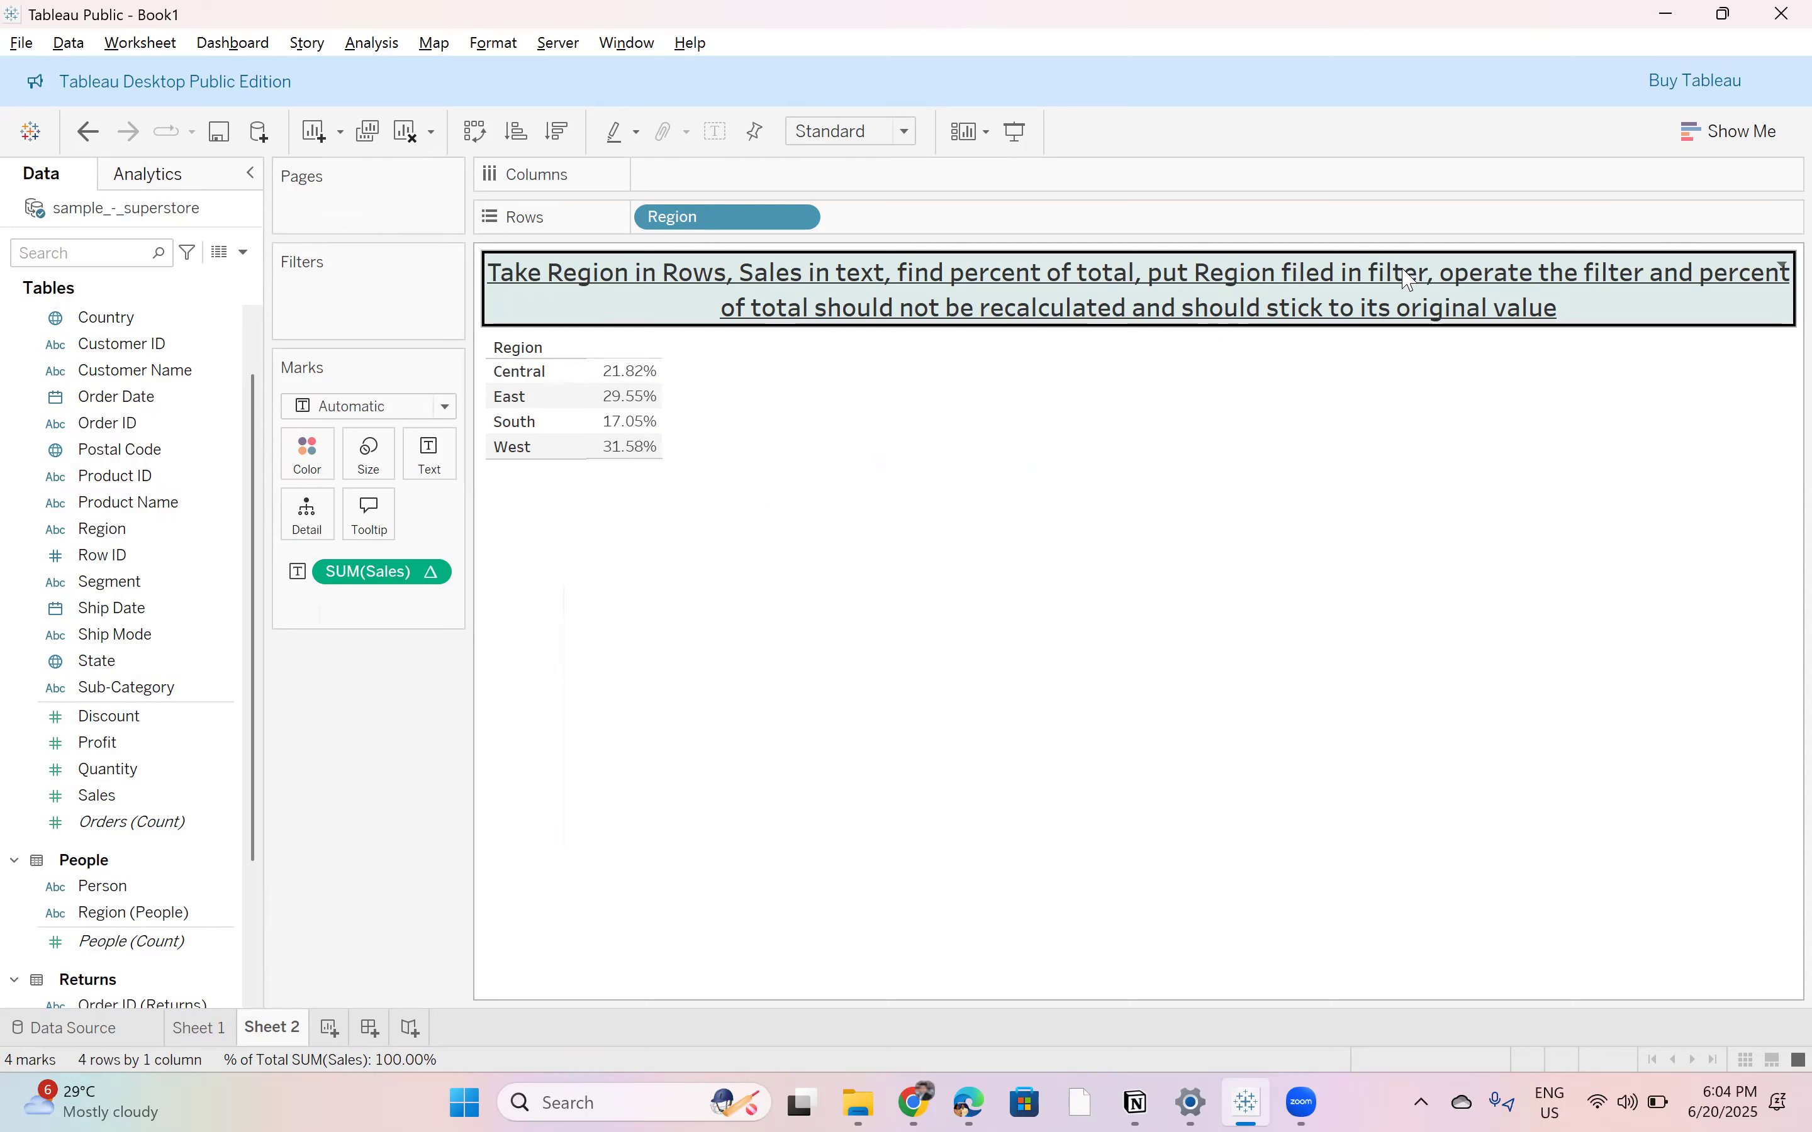
# Step: Add Region as a filter with the Use all option and show its filter control beside the view
pyautogui.moveTo(720, 217); pyautogui.dragTo(361, 284)
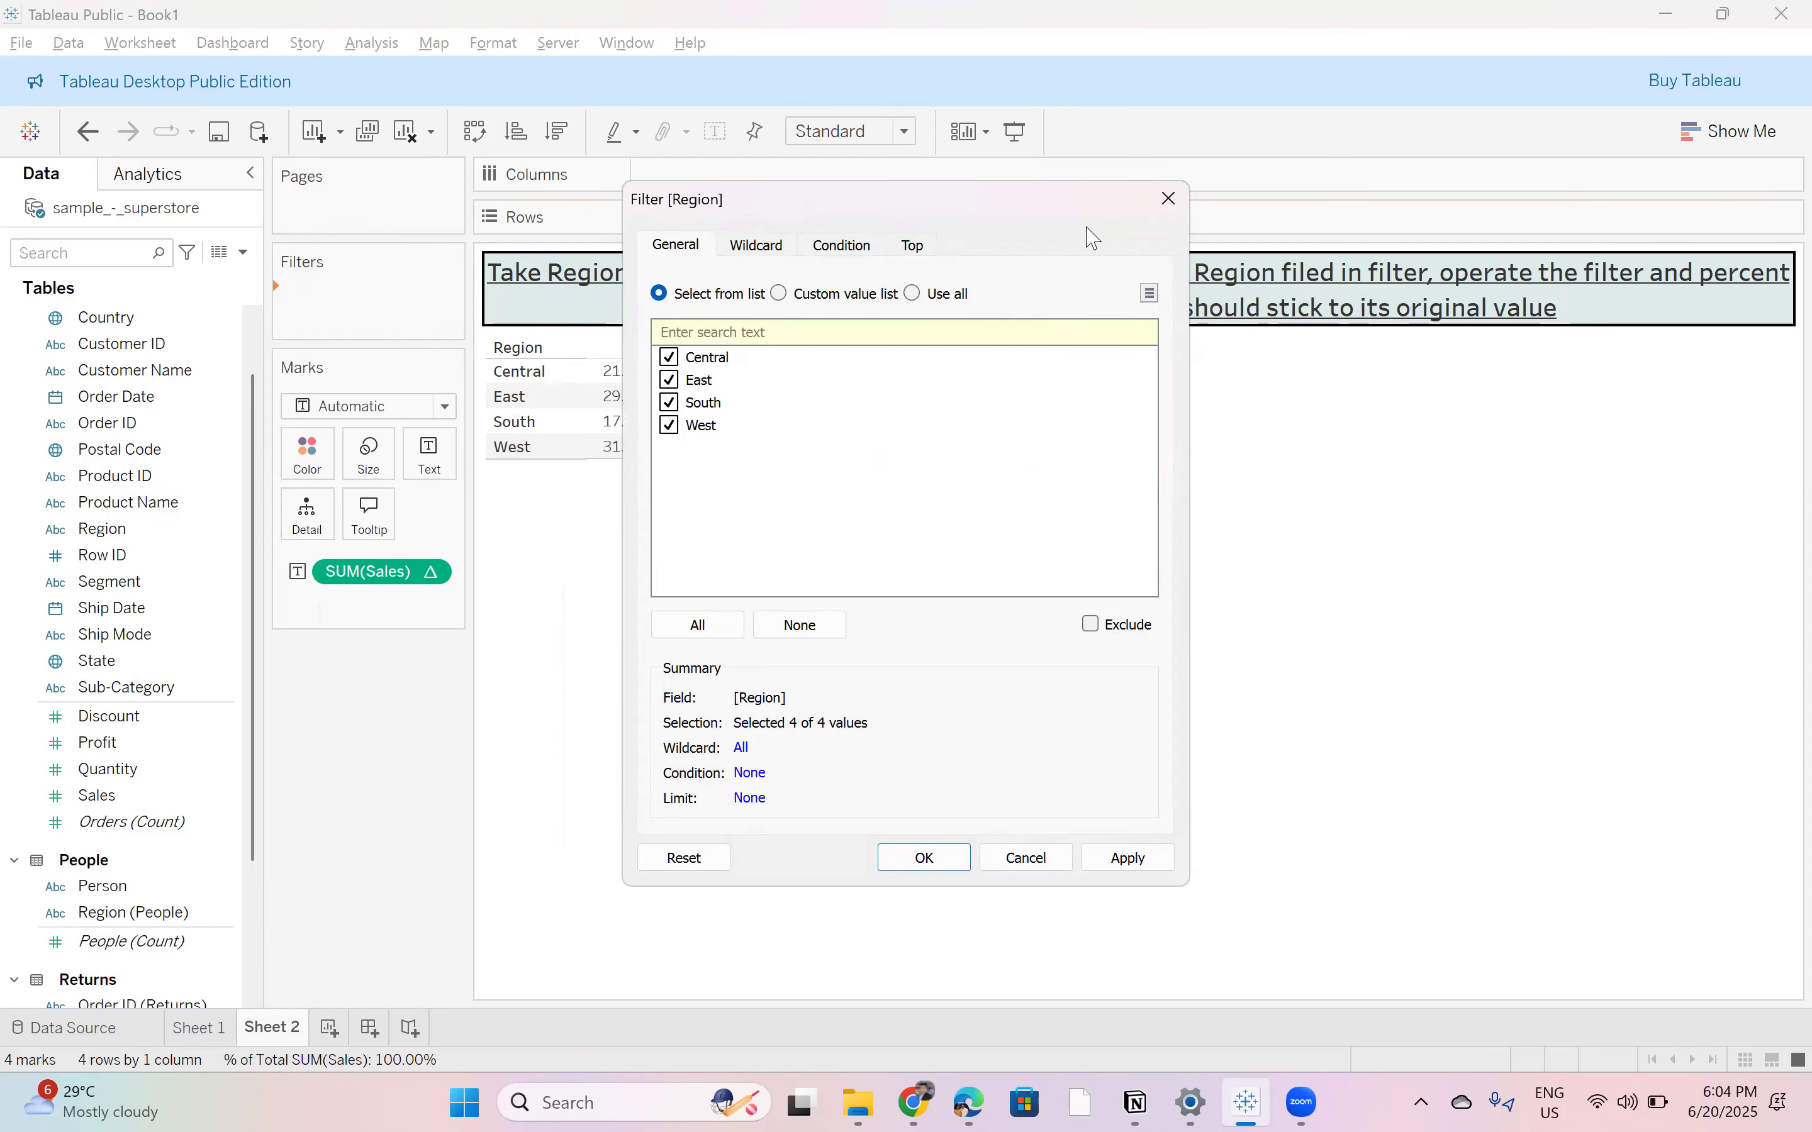
pyautogui.moveTo(871, 196); pyautogui.dragTo(1037, 291)
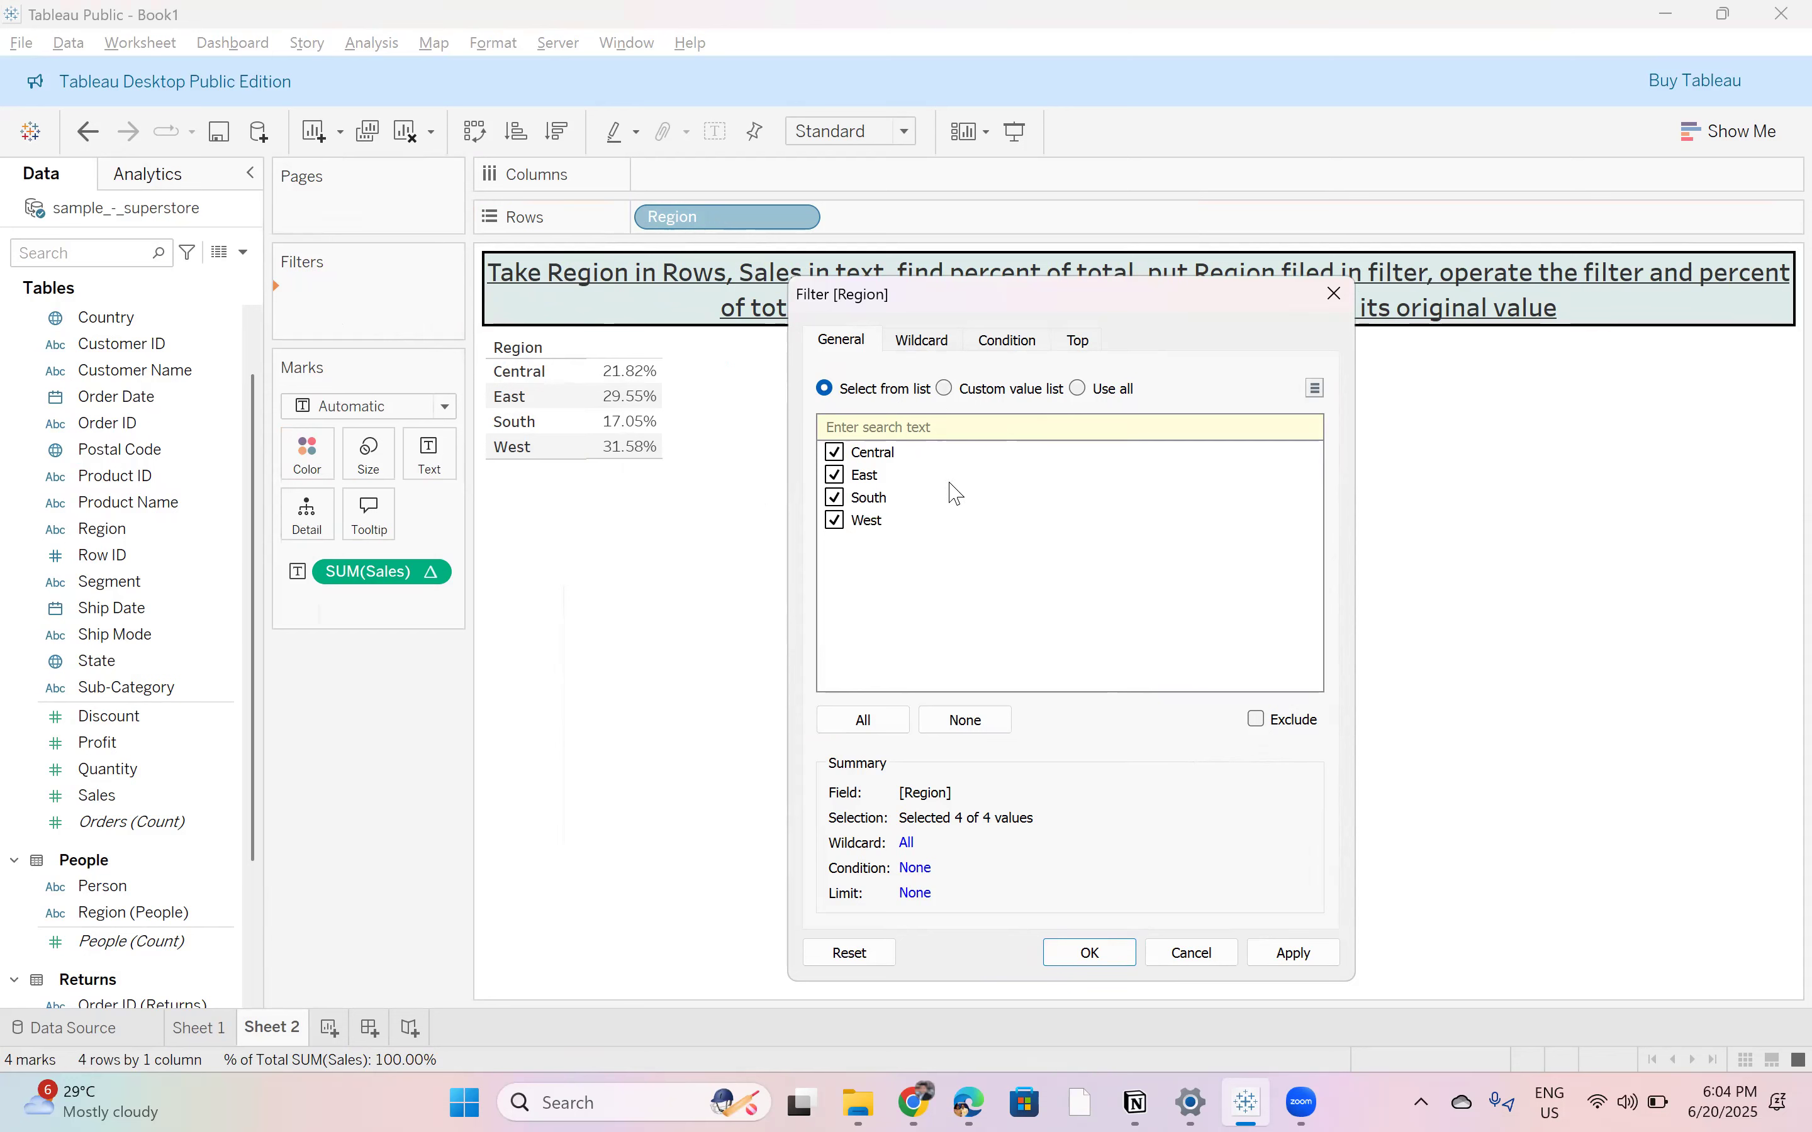
pyautogui.click(1078, 389)
pyautogui.click(1303, 959)
pyautogui.click(1091, 953)
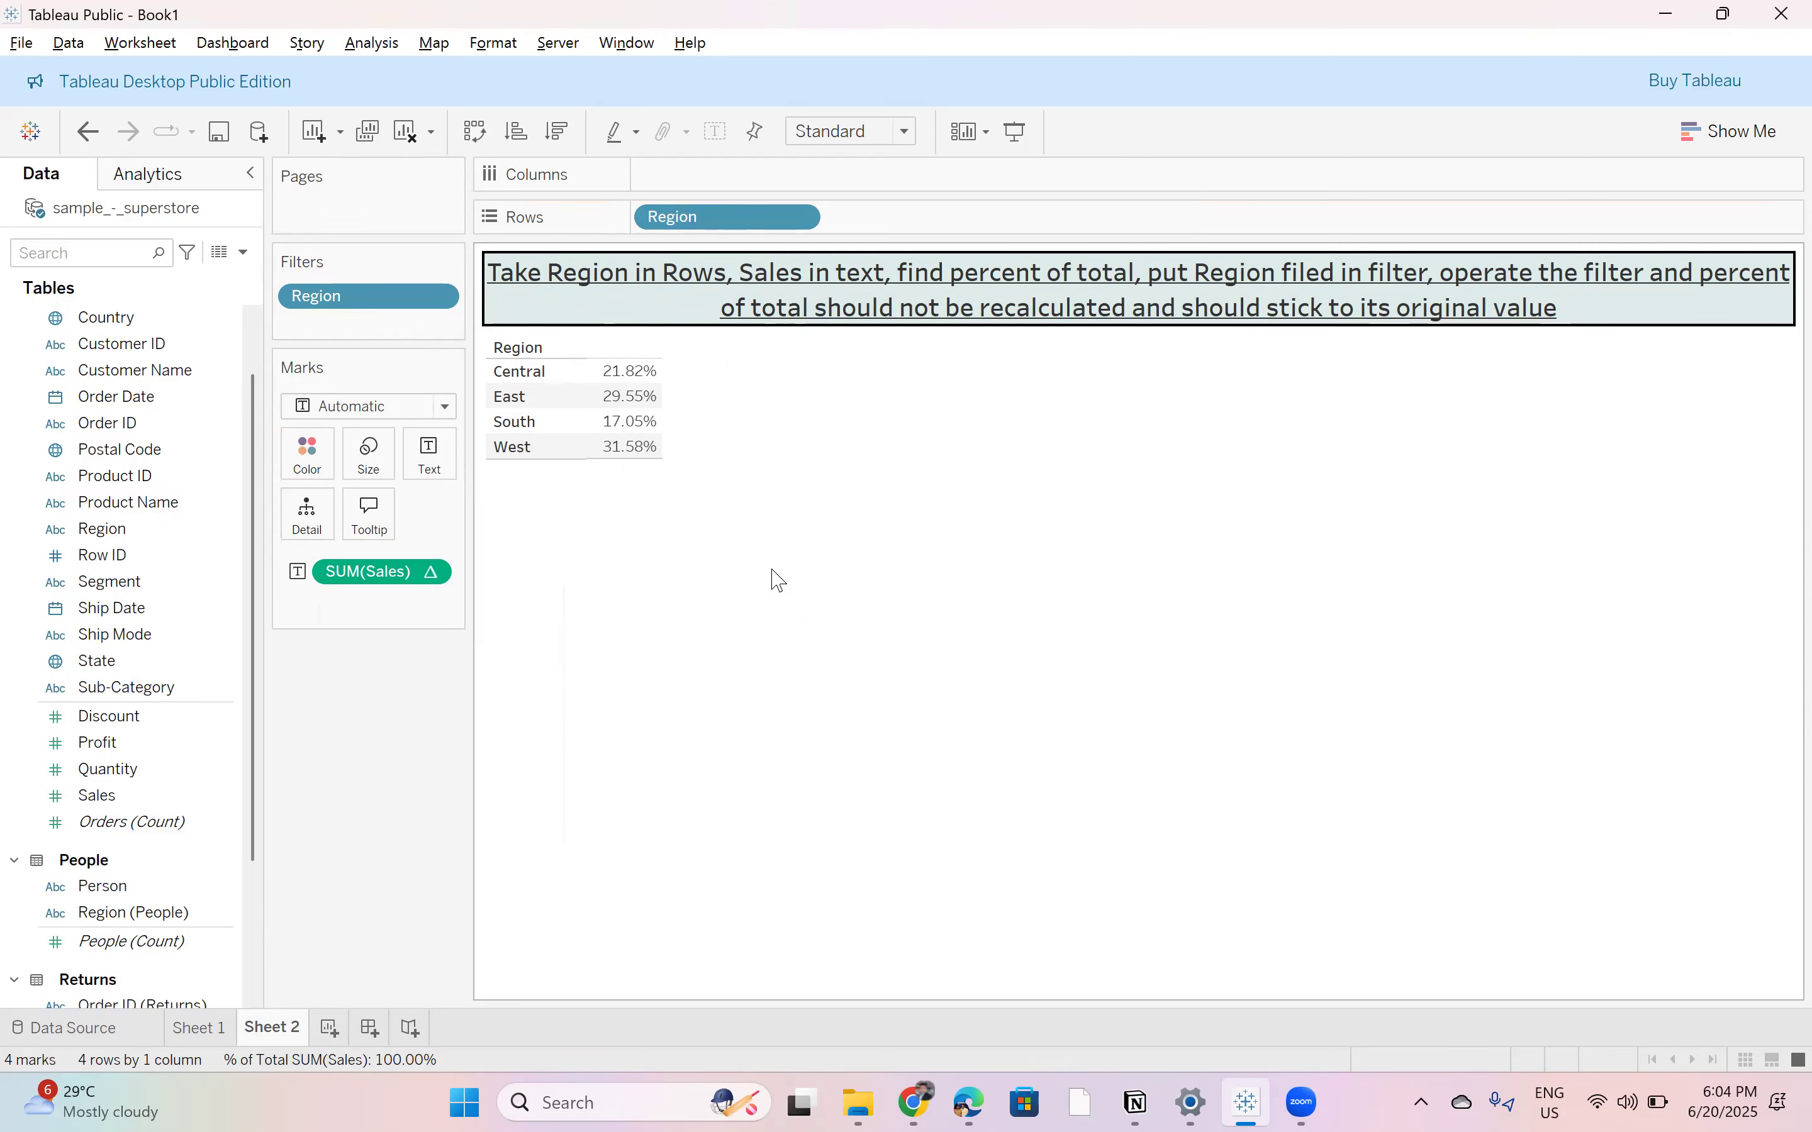
pyautogui.click(439, 297)
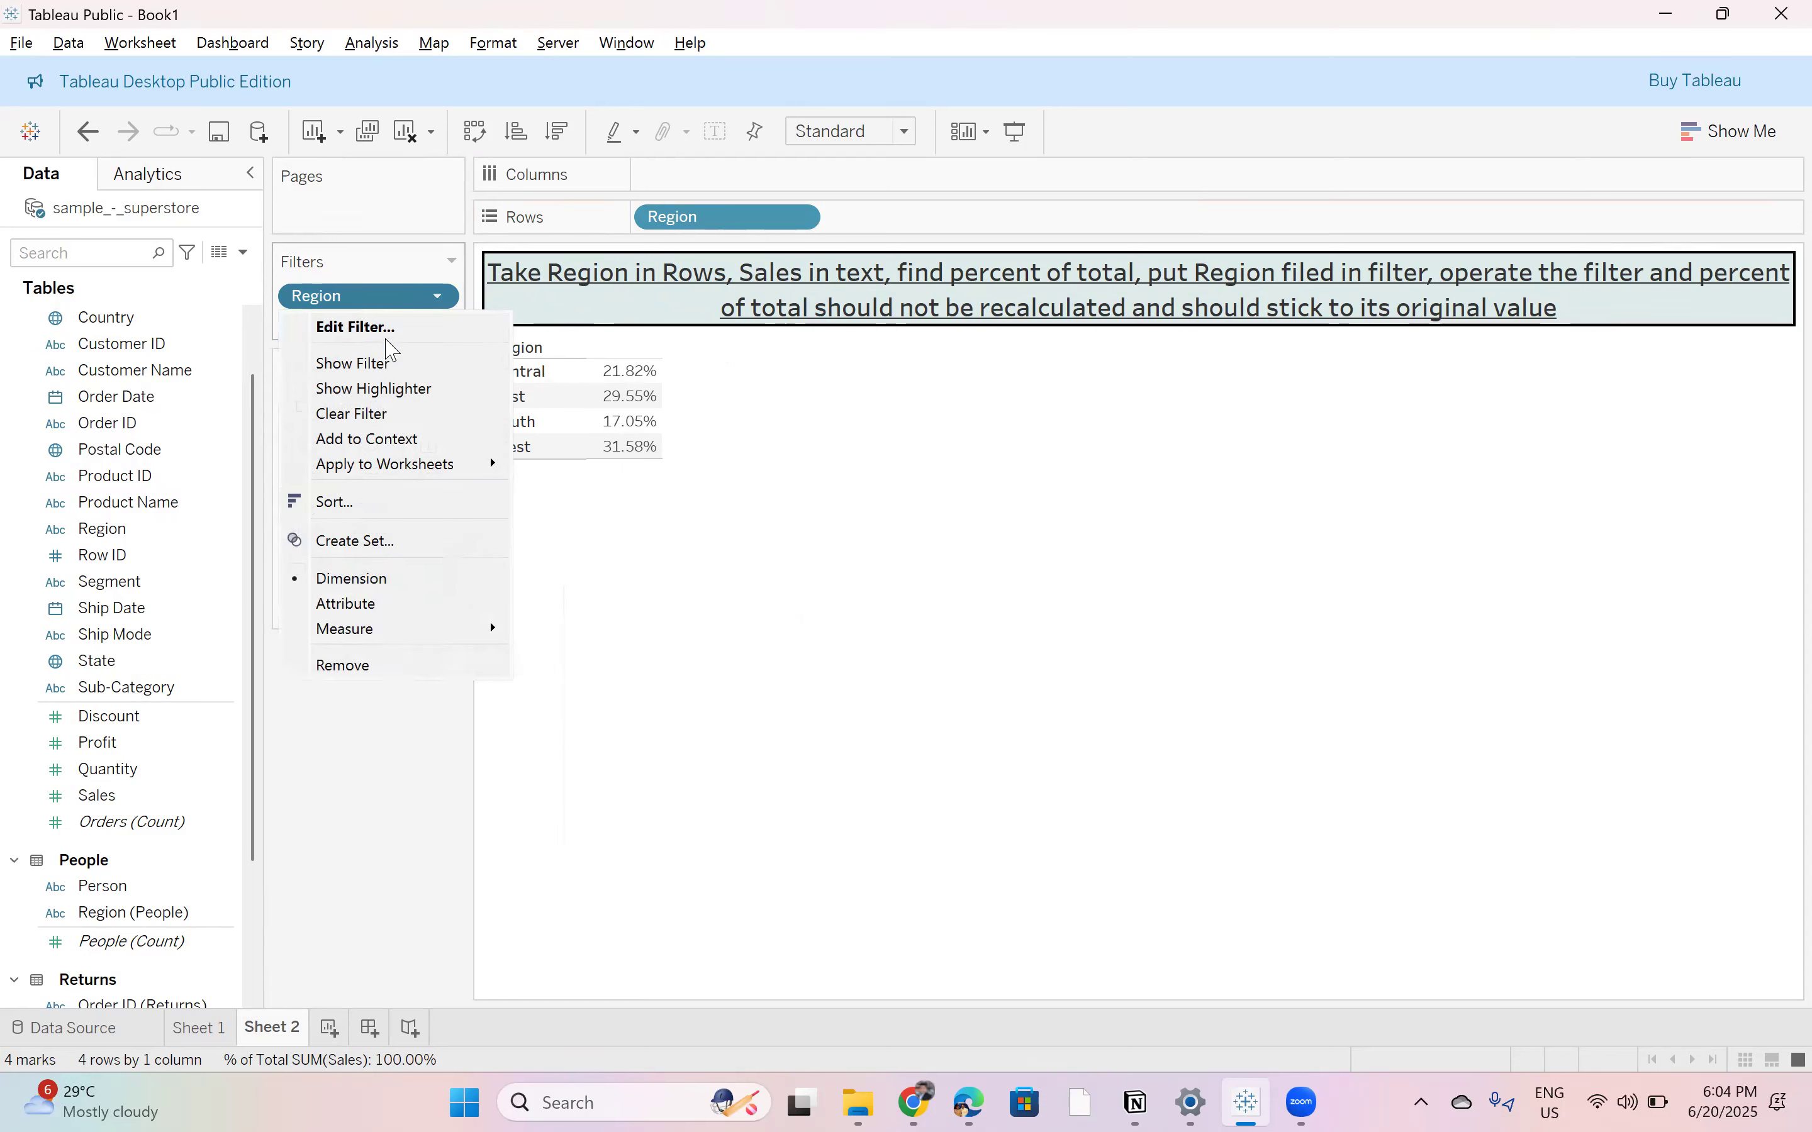
pyautogui.click(432, 364)
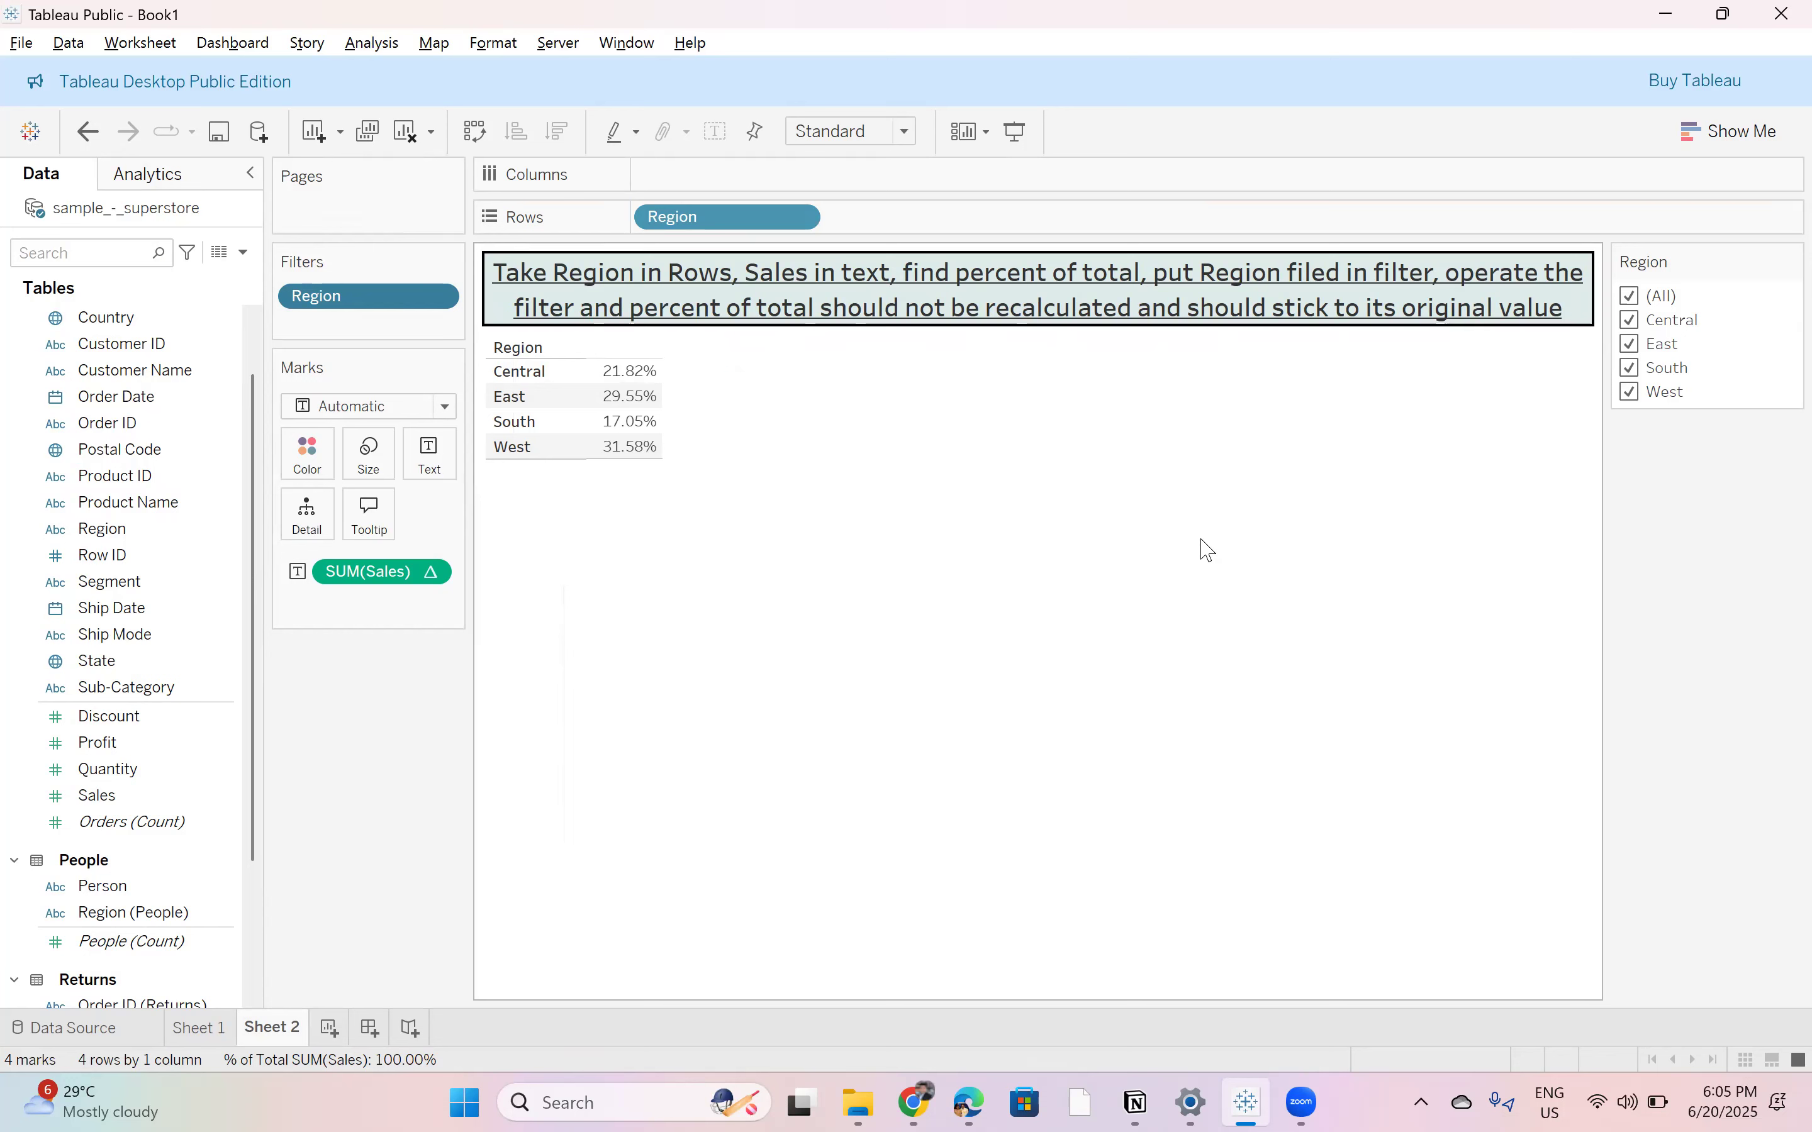
# Step: Exclude Central in the Region filter and restore it, twice, to check how the percentages respond
pyautogui.moveTo(648, 372)
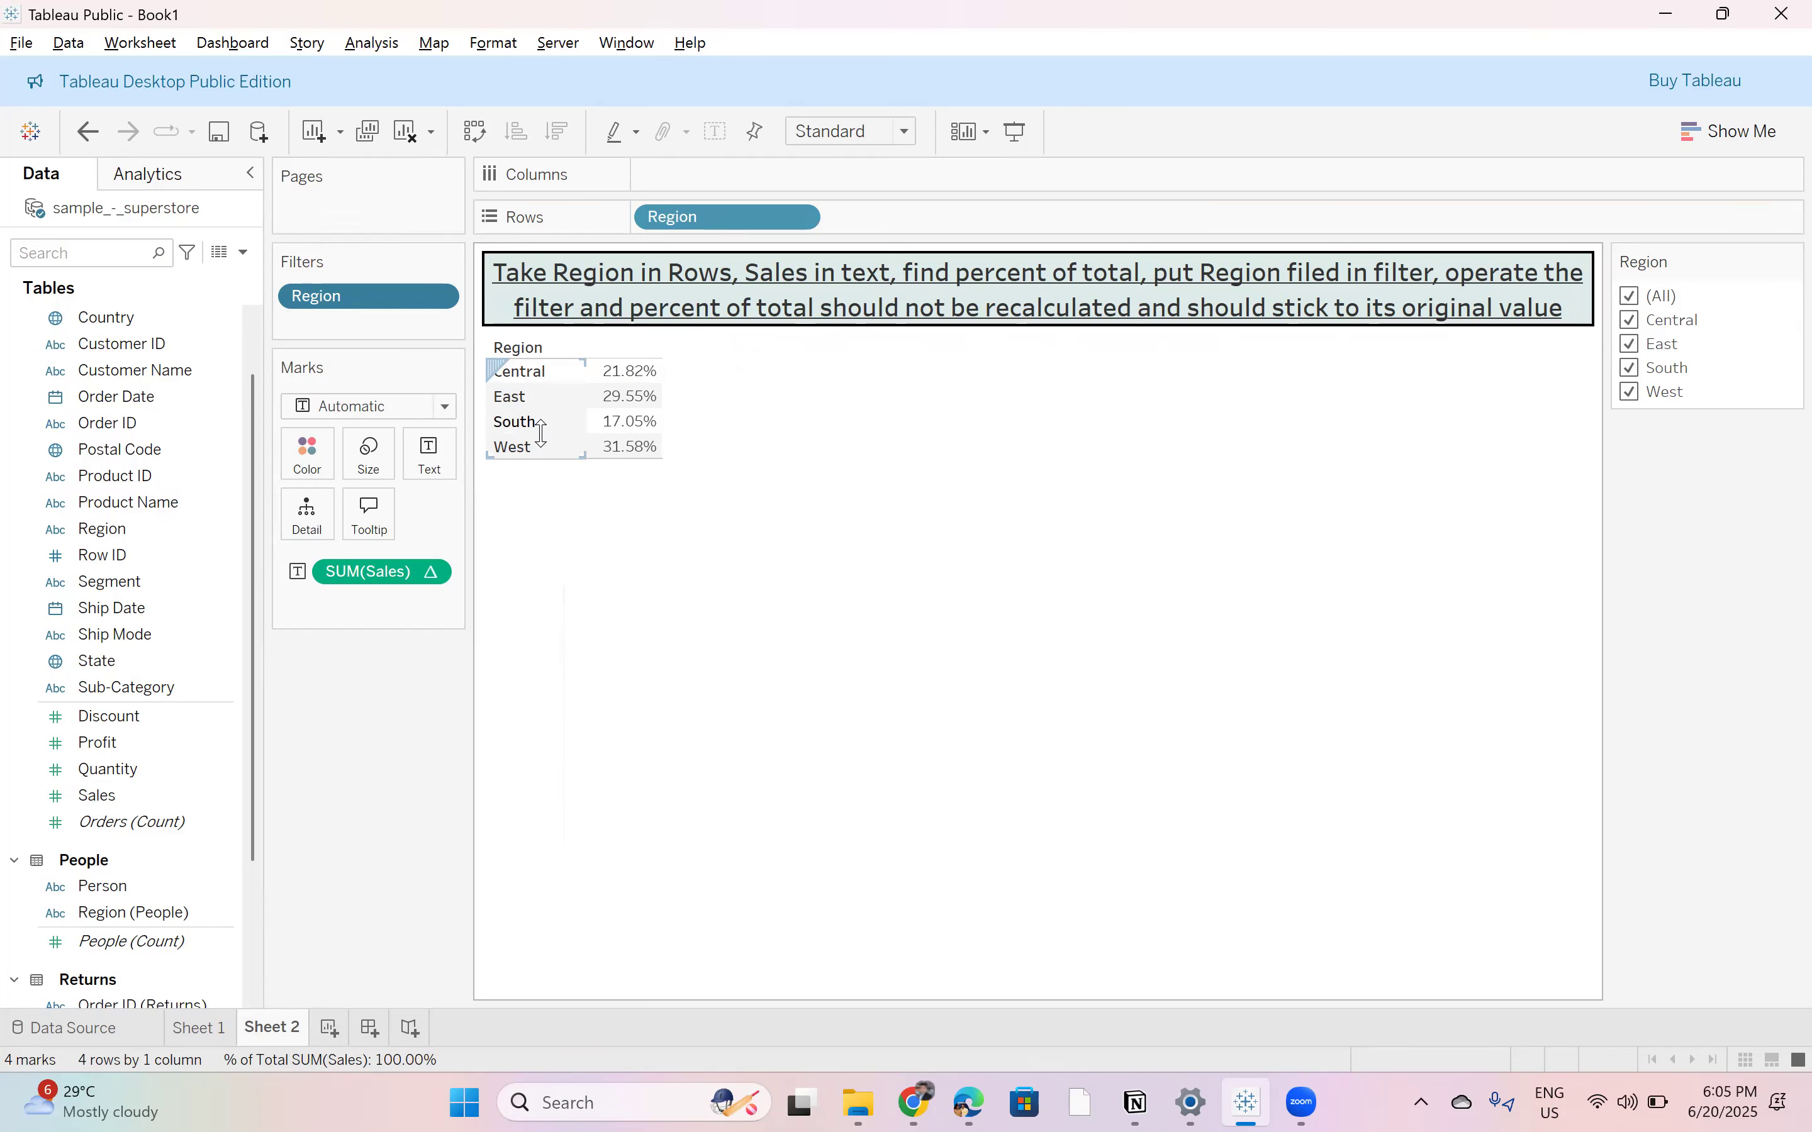
pyautogui.click(1632, 322)
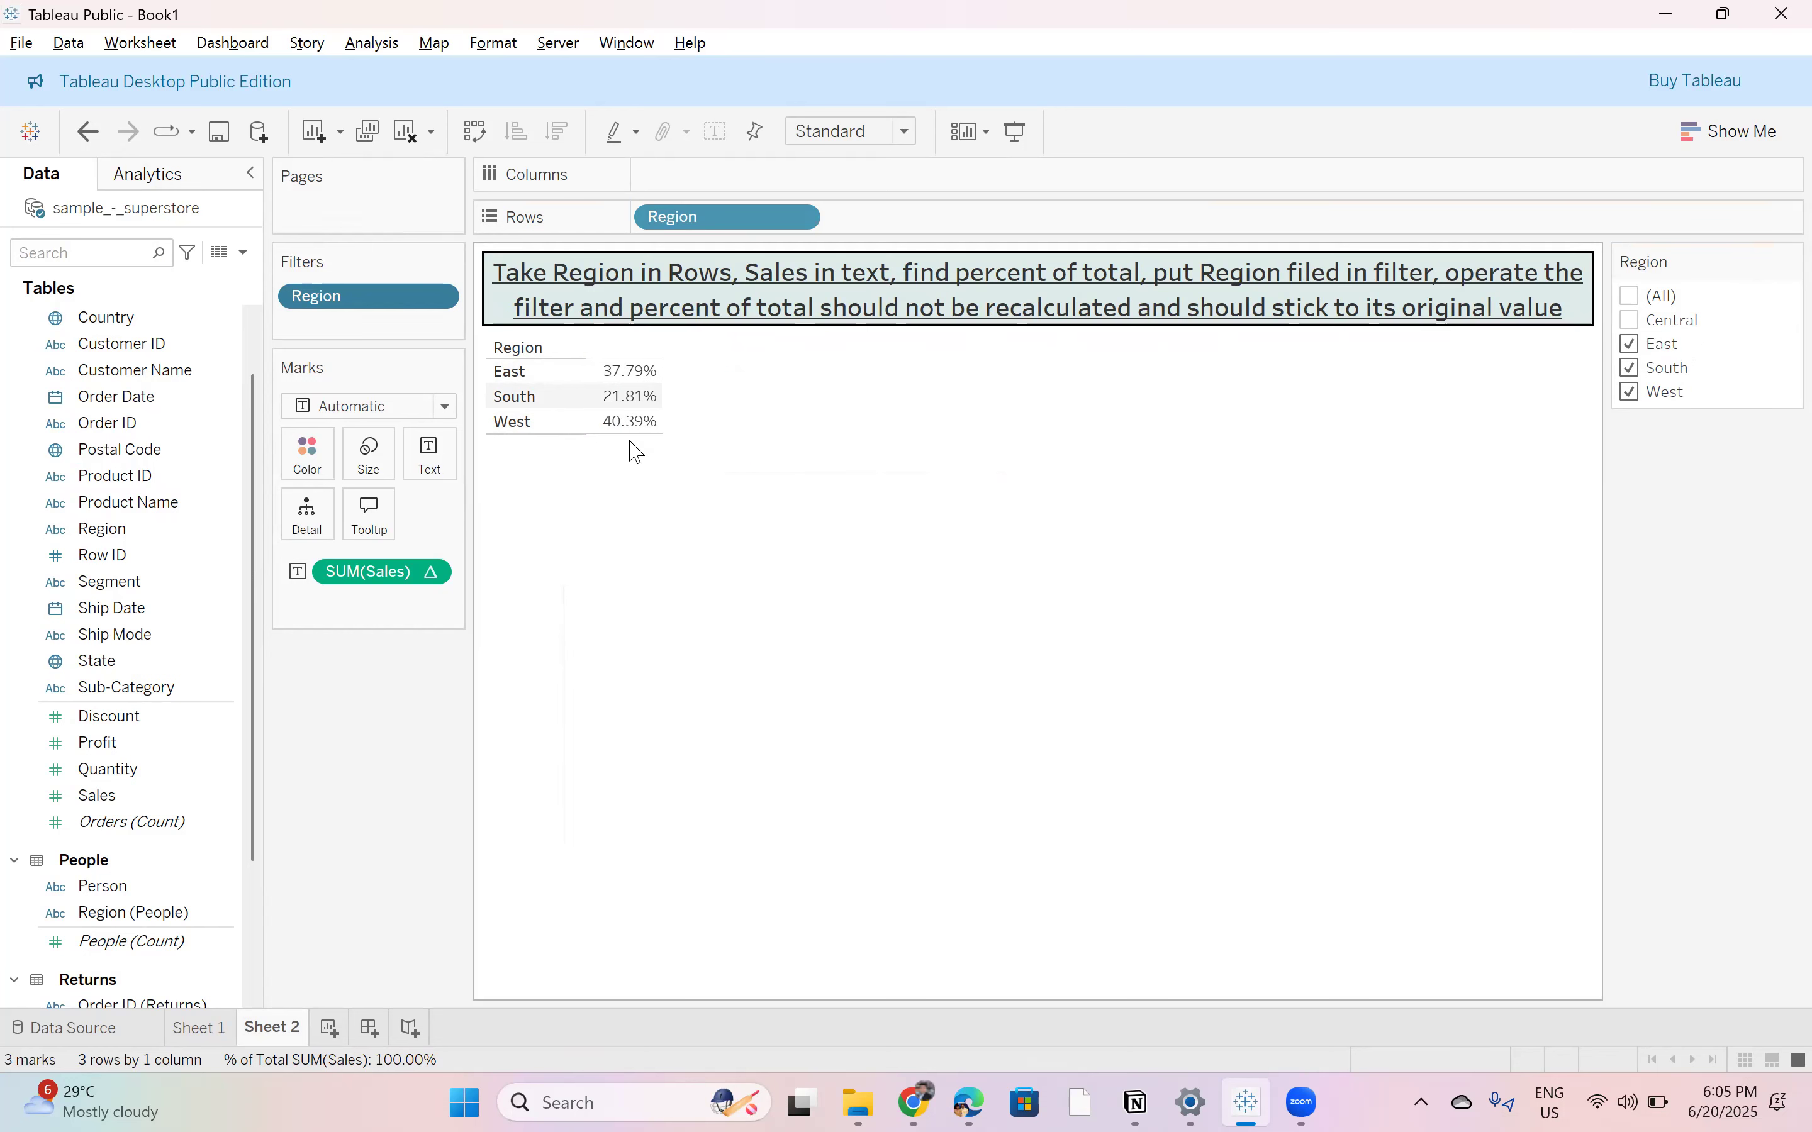
pyautogui.click(1630, 320)
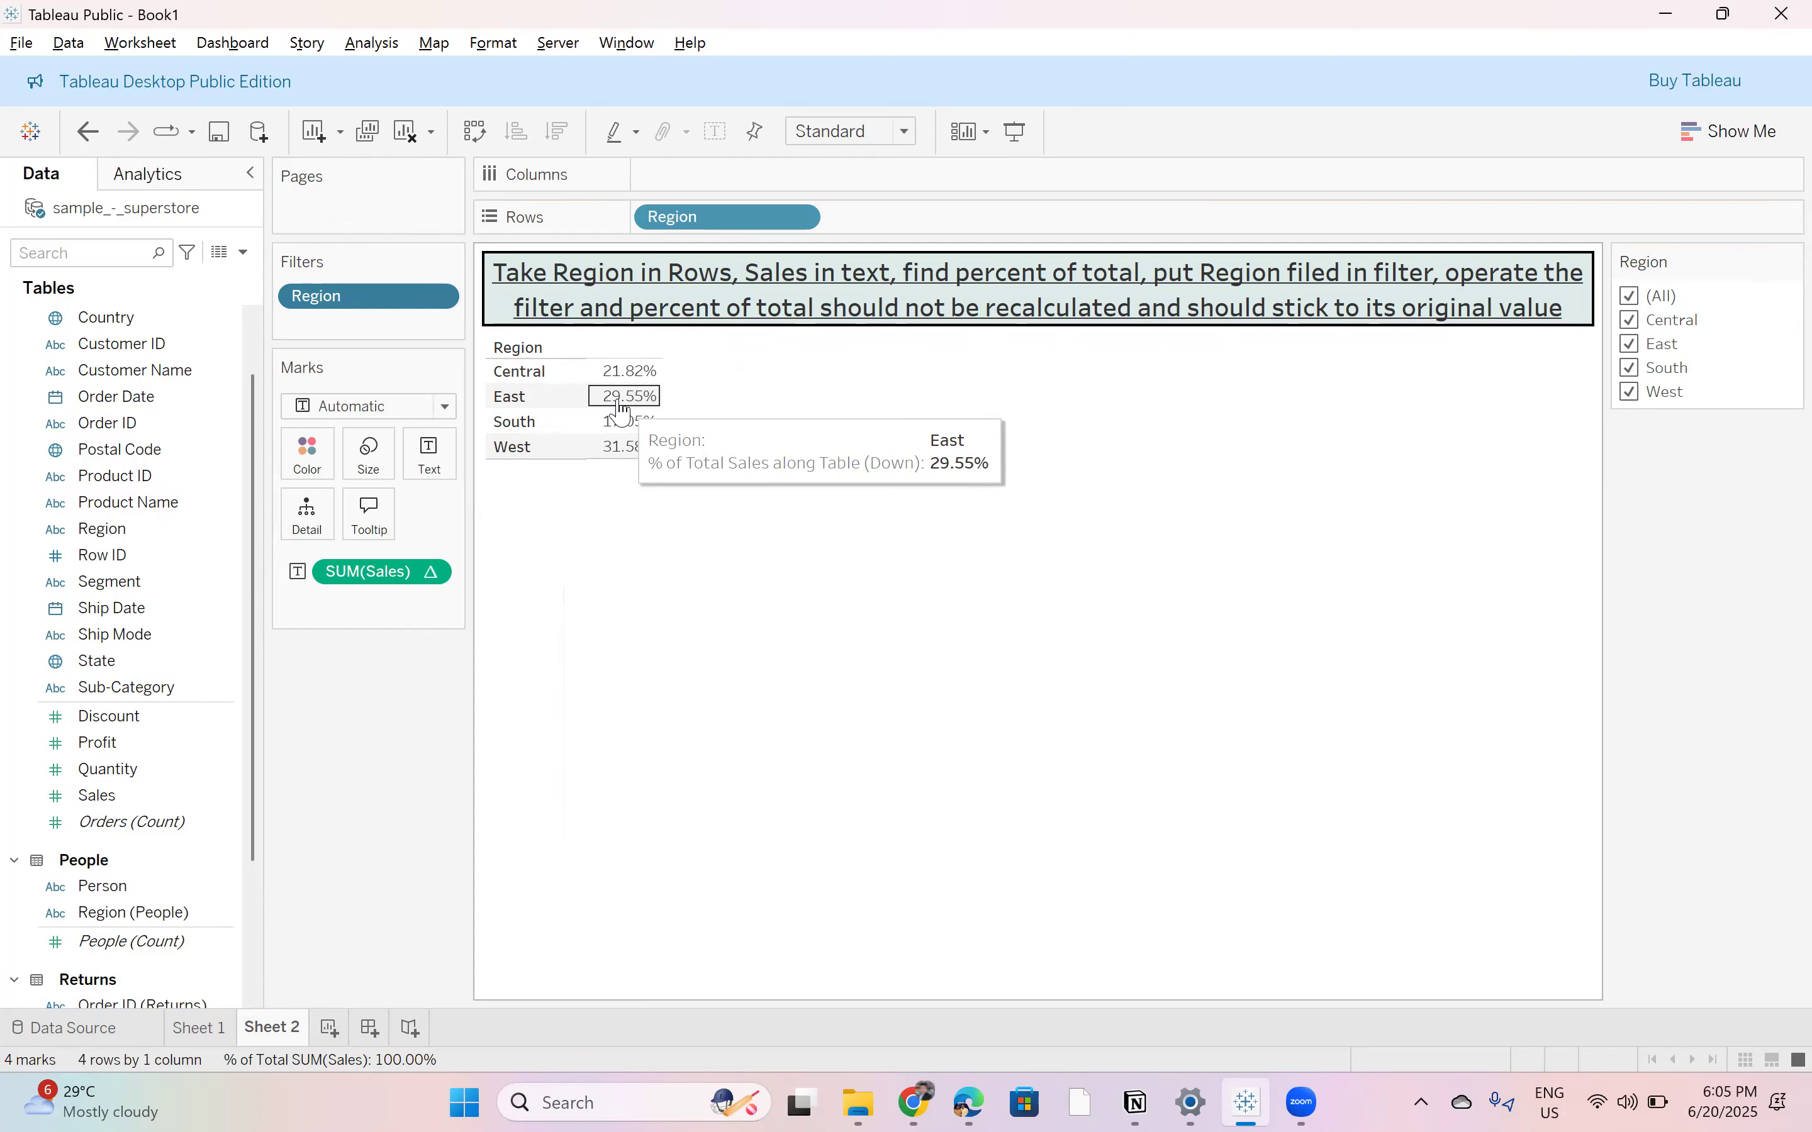
pyautogui.click(1631, 320)
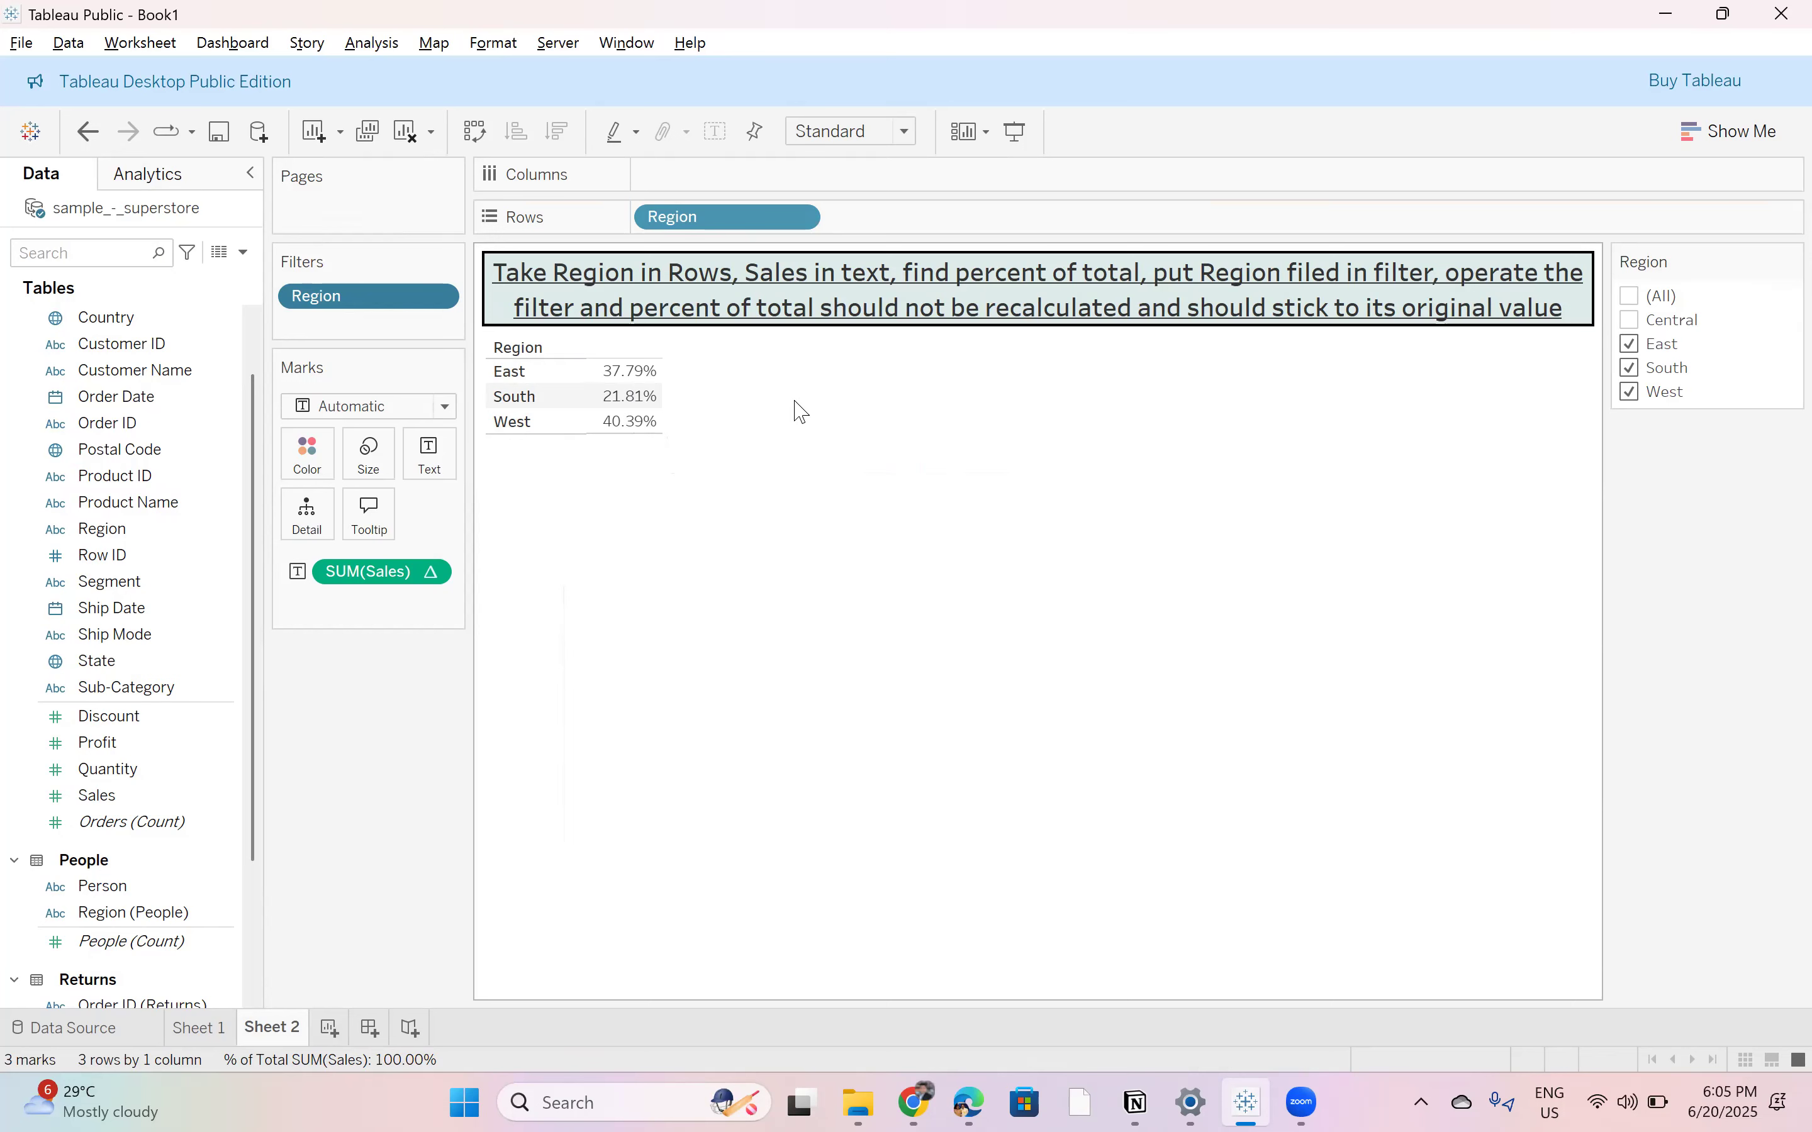
pyautogui.click(1632, 321)
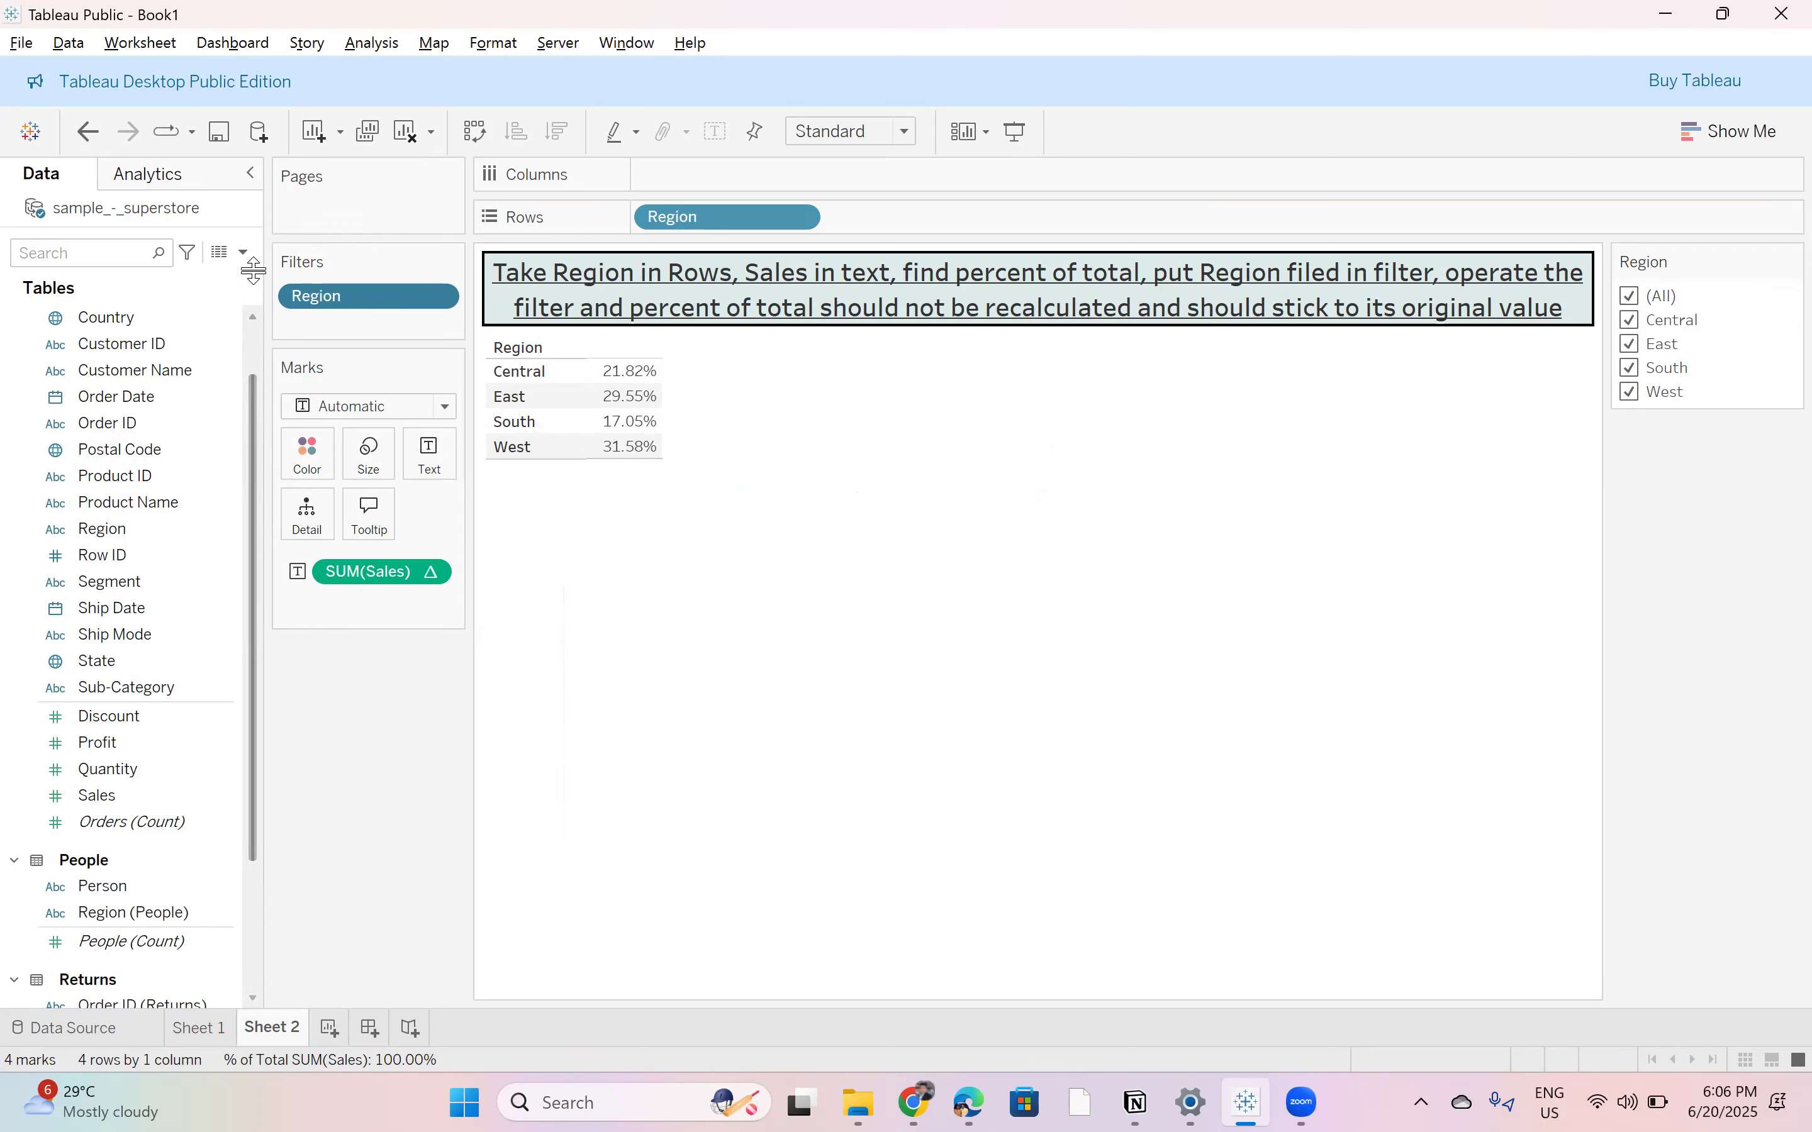
# Step: Create a calculated field named Fixed Region LOD
pyautogui.click(244, 253)
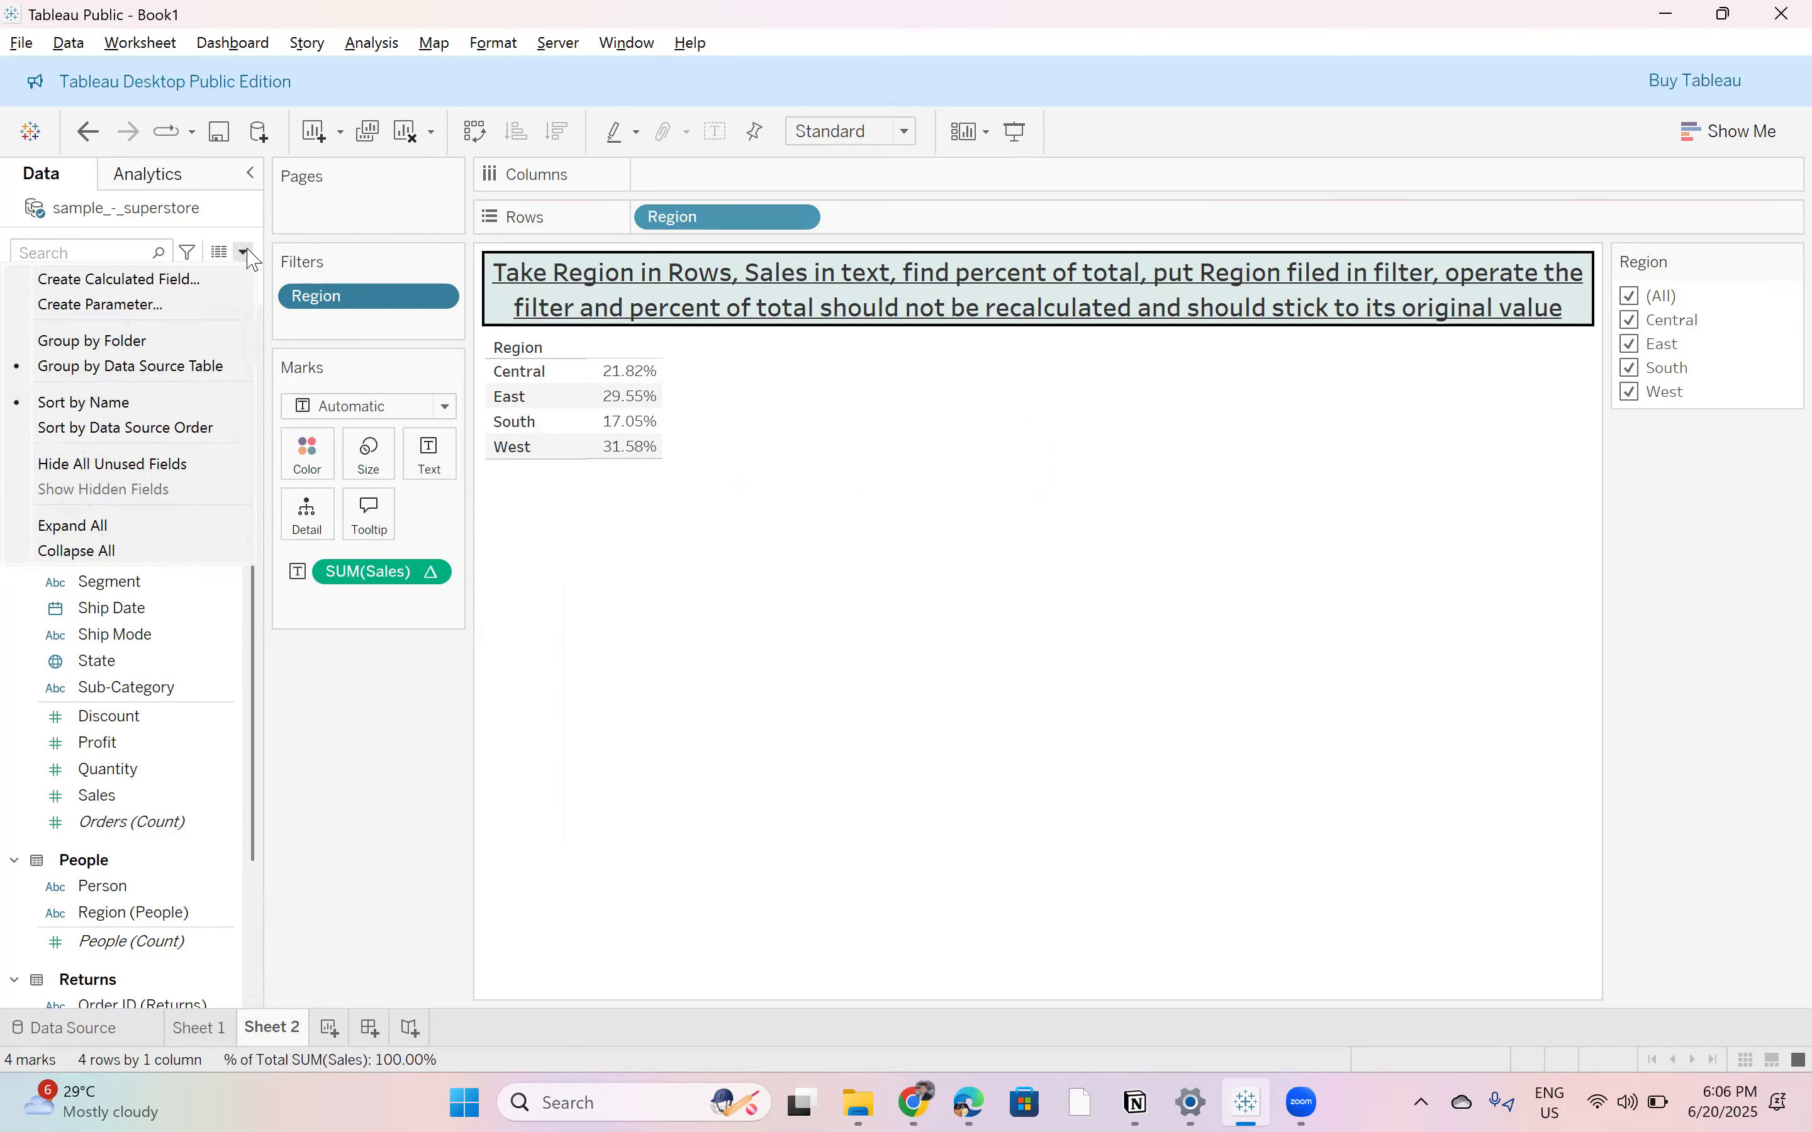
pyautogui.click(223, 292)
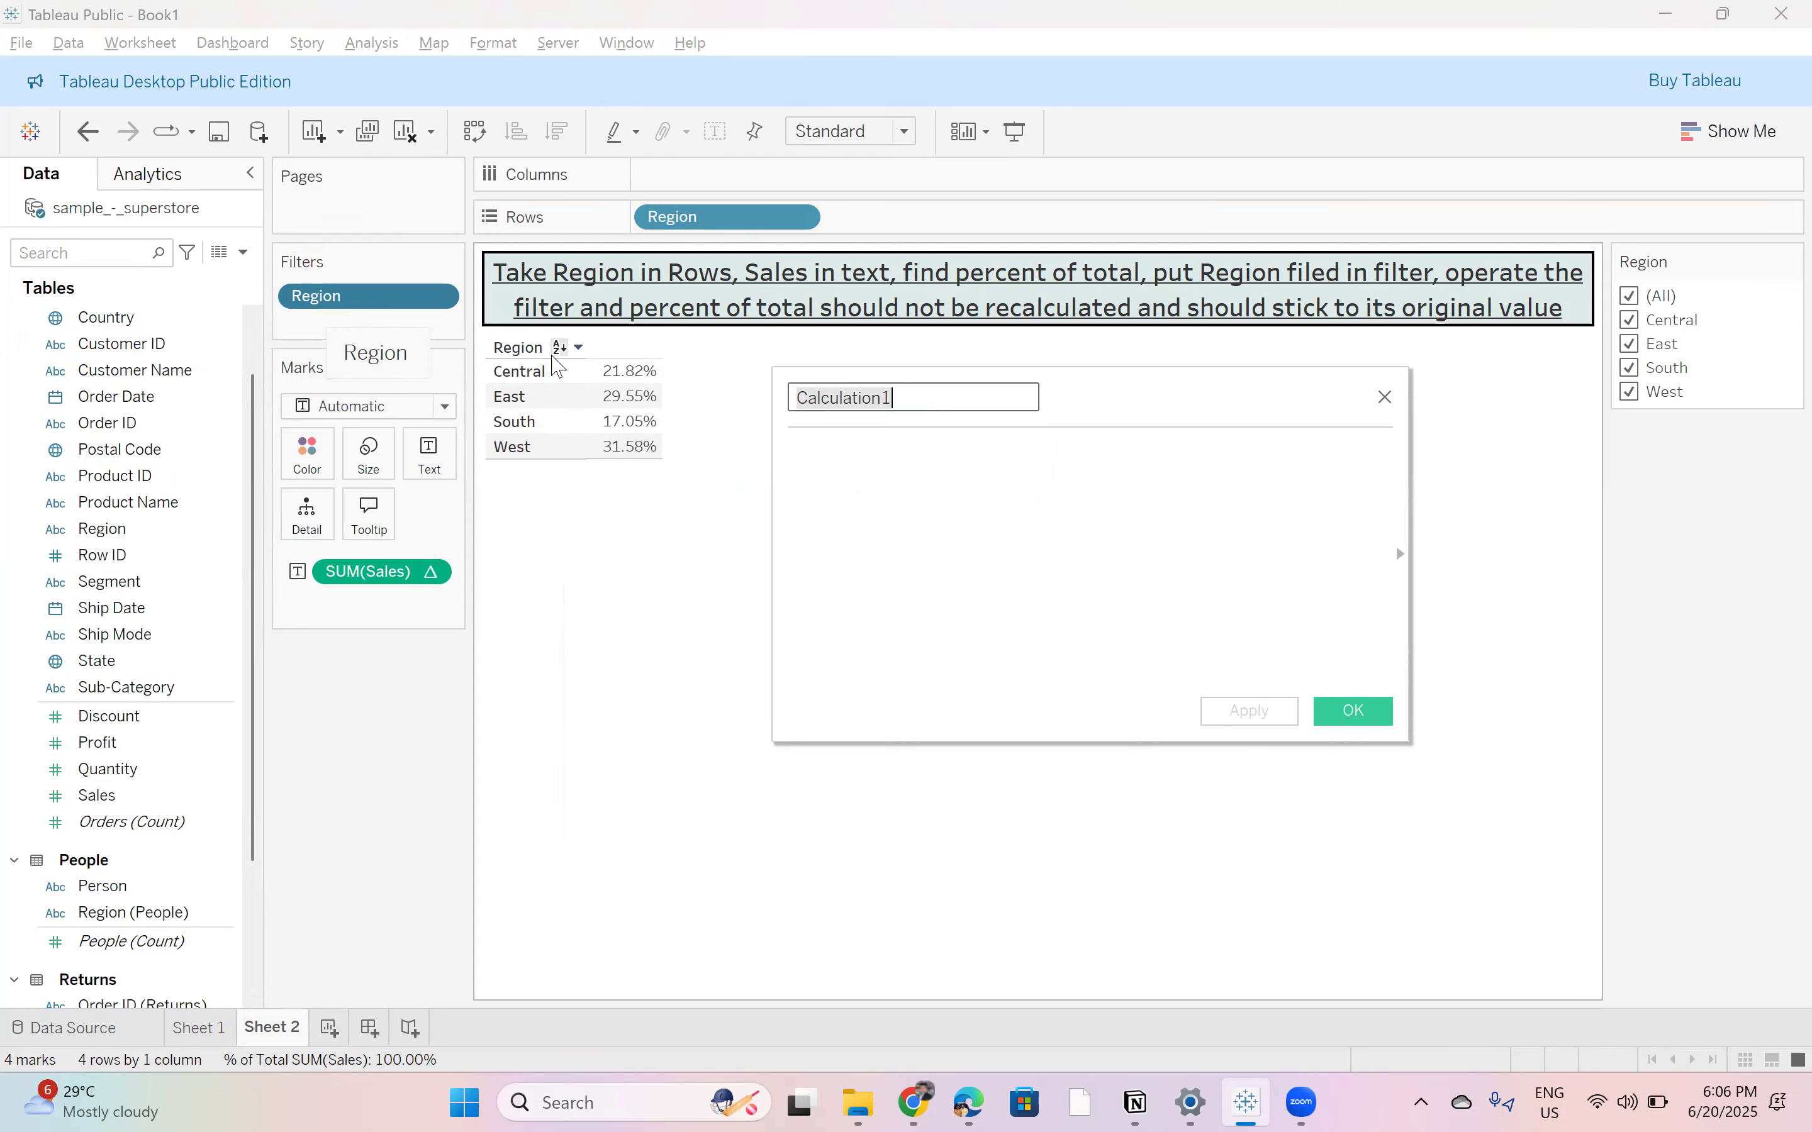
pyautogui.write('Fixed Region LOD')
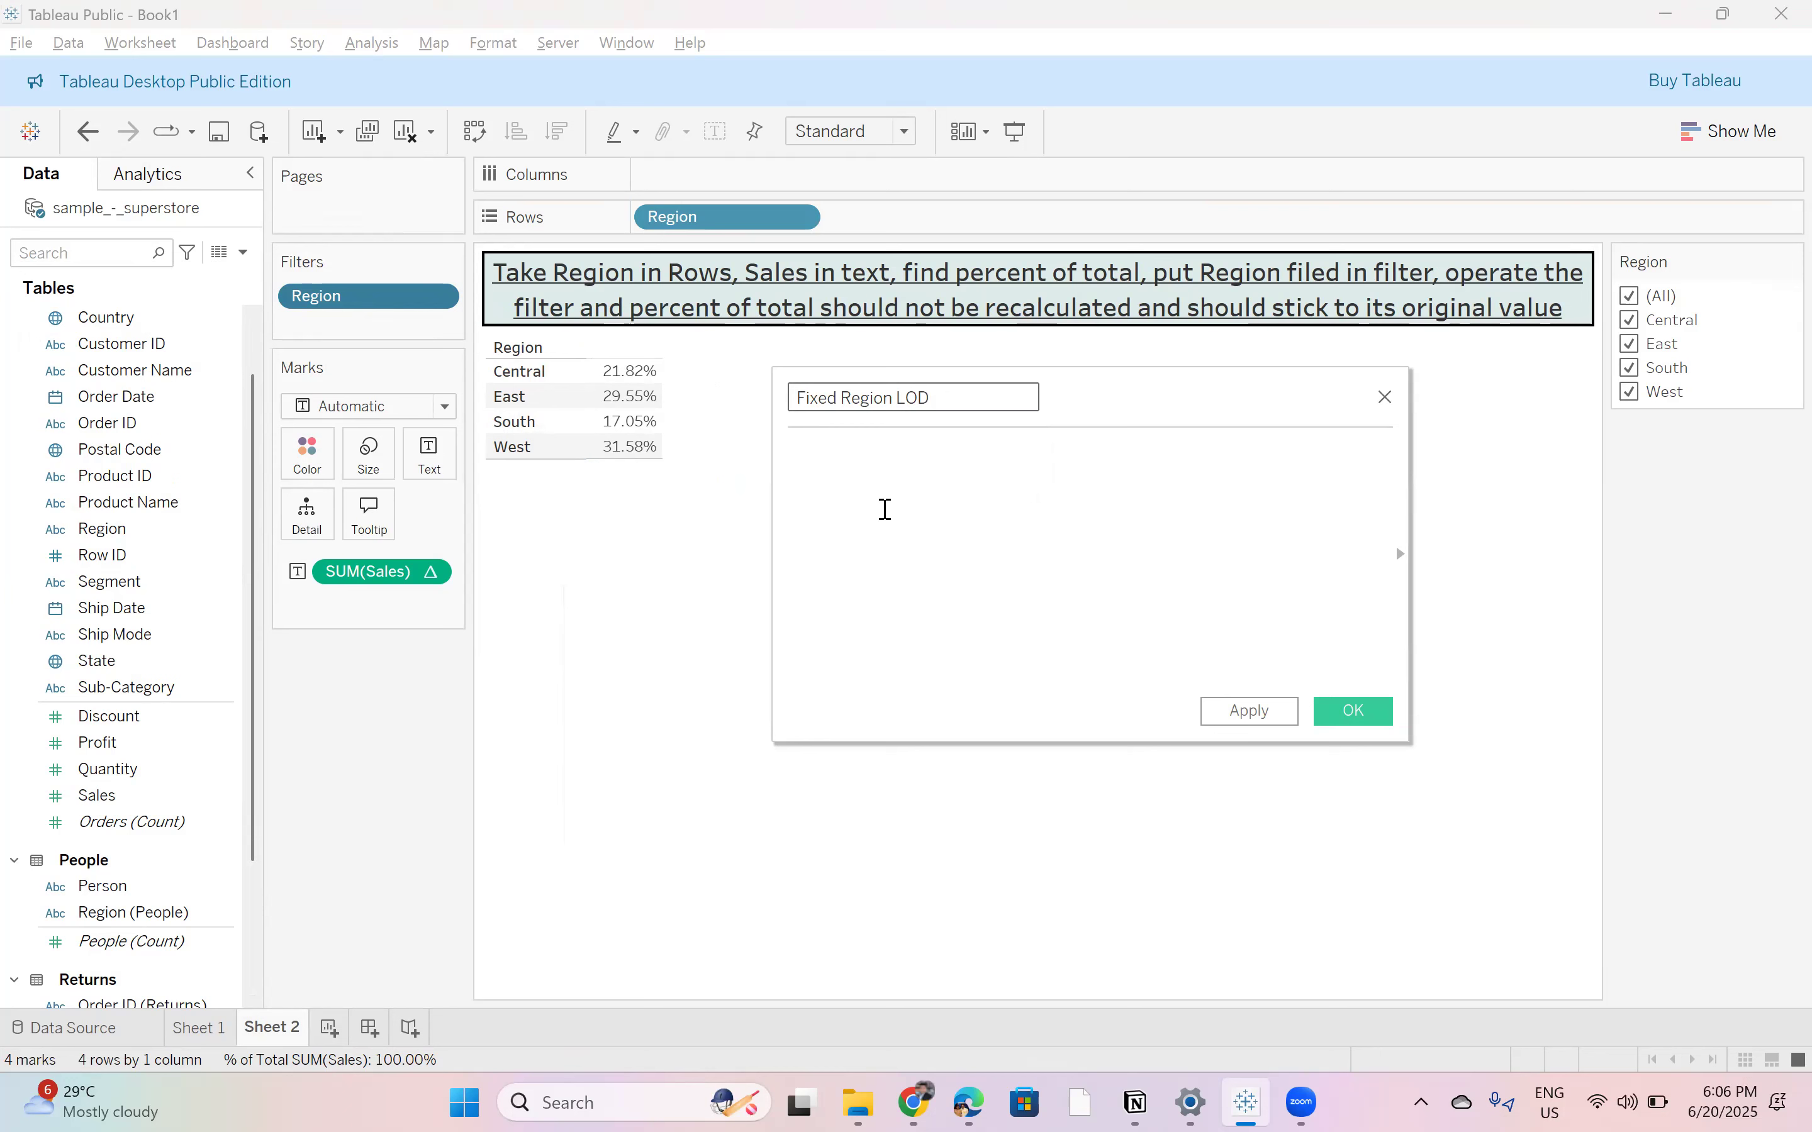
# Step: Begin the formula with a level-of-detail expression fixed on the Region field: {FIXED [Region]}
pyautogui.click(870, 460)
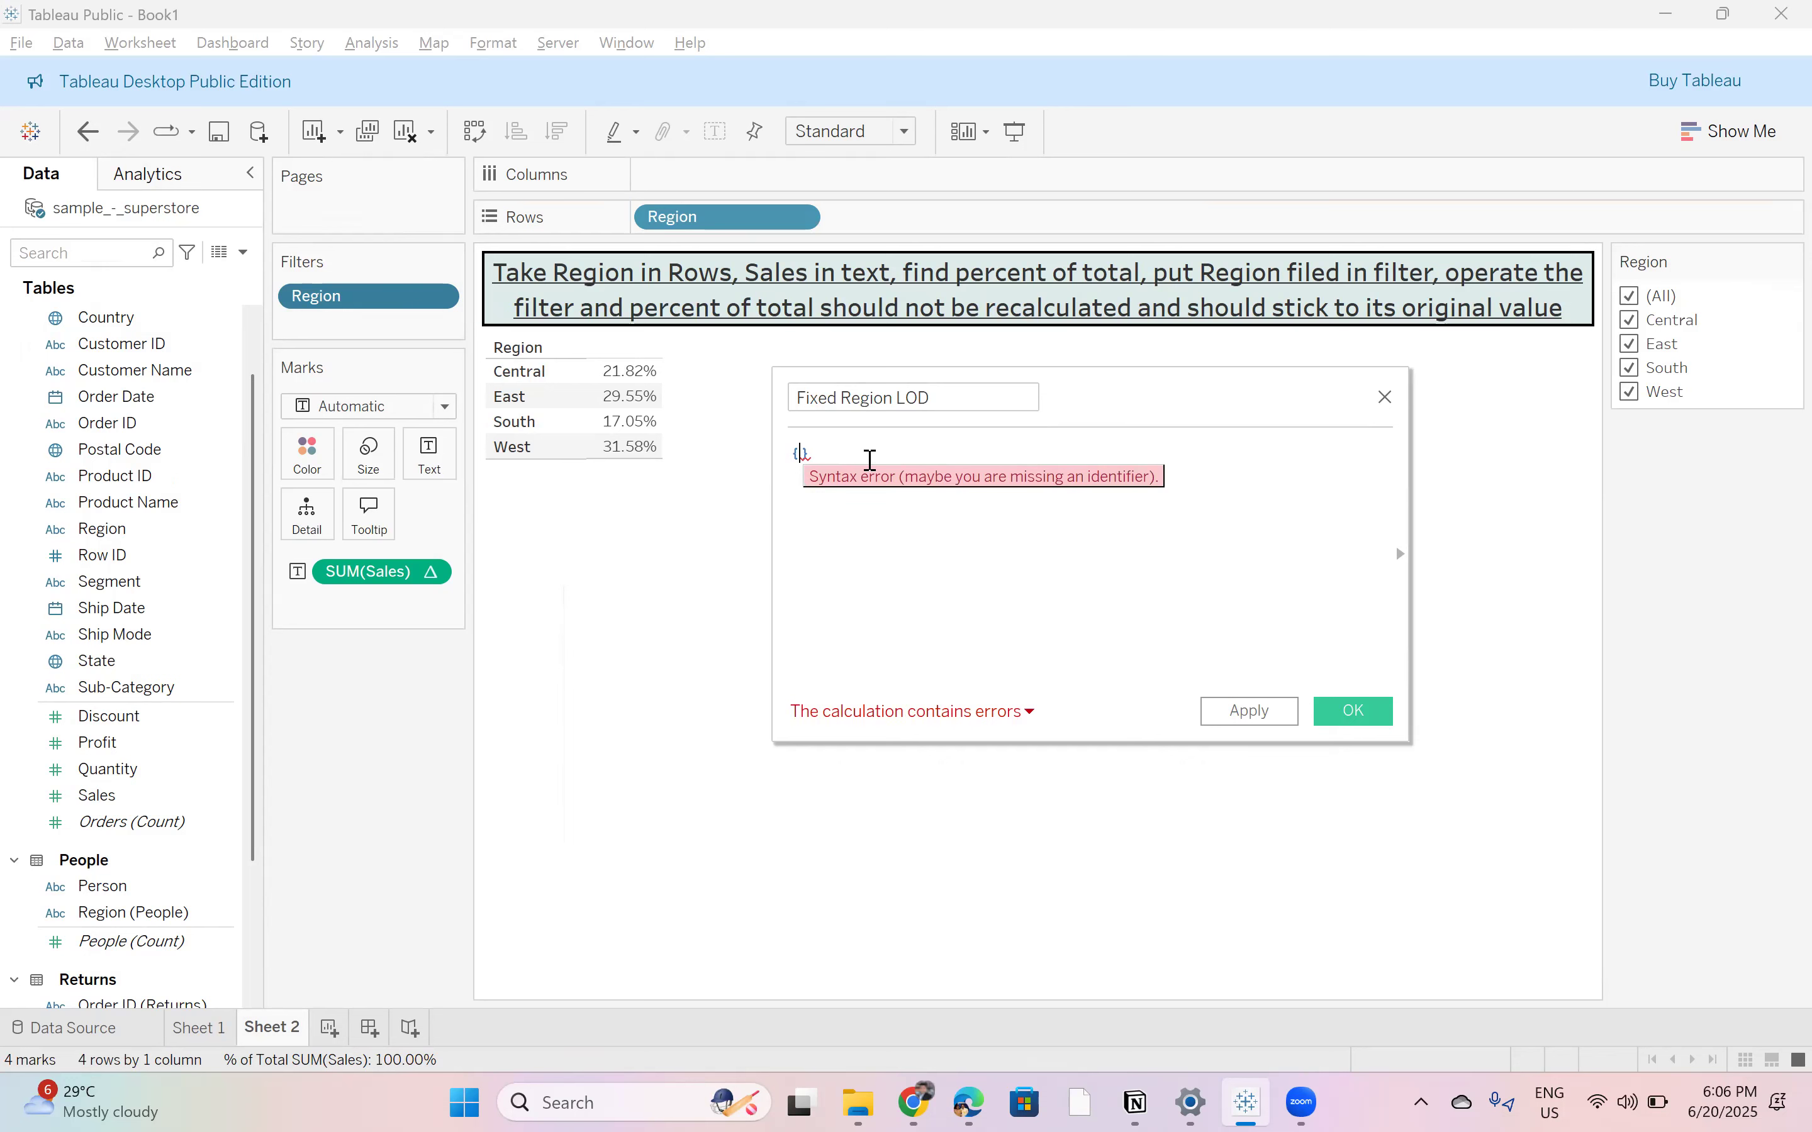
pyautogui.write('FI')
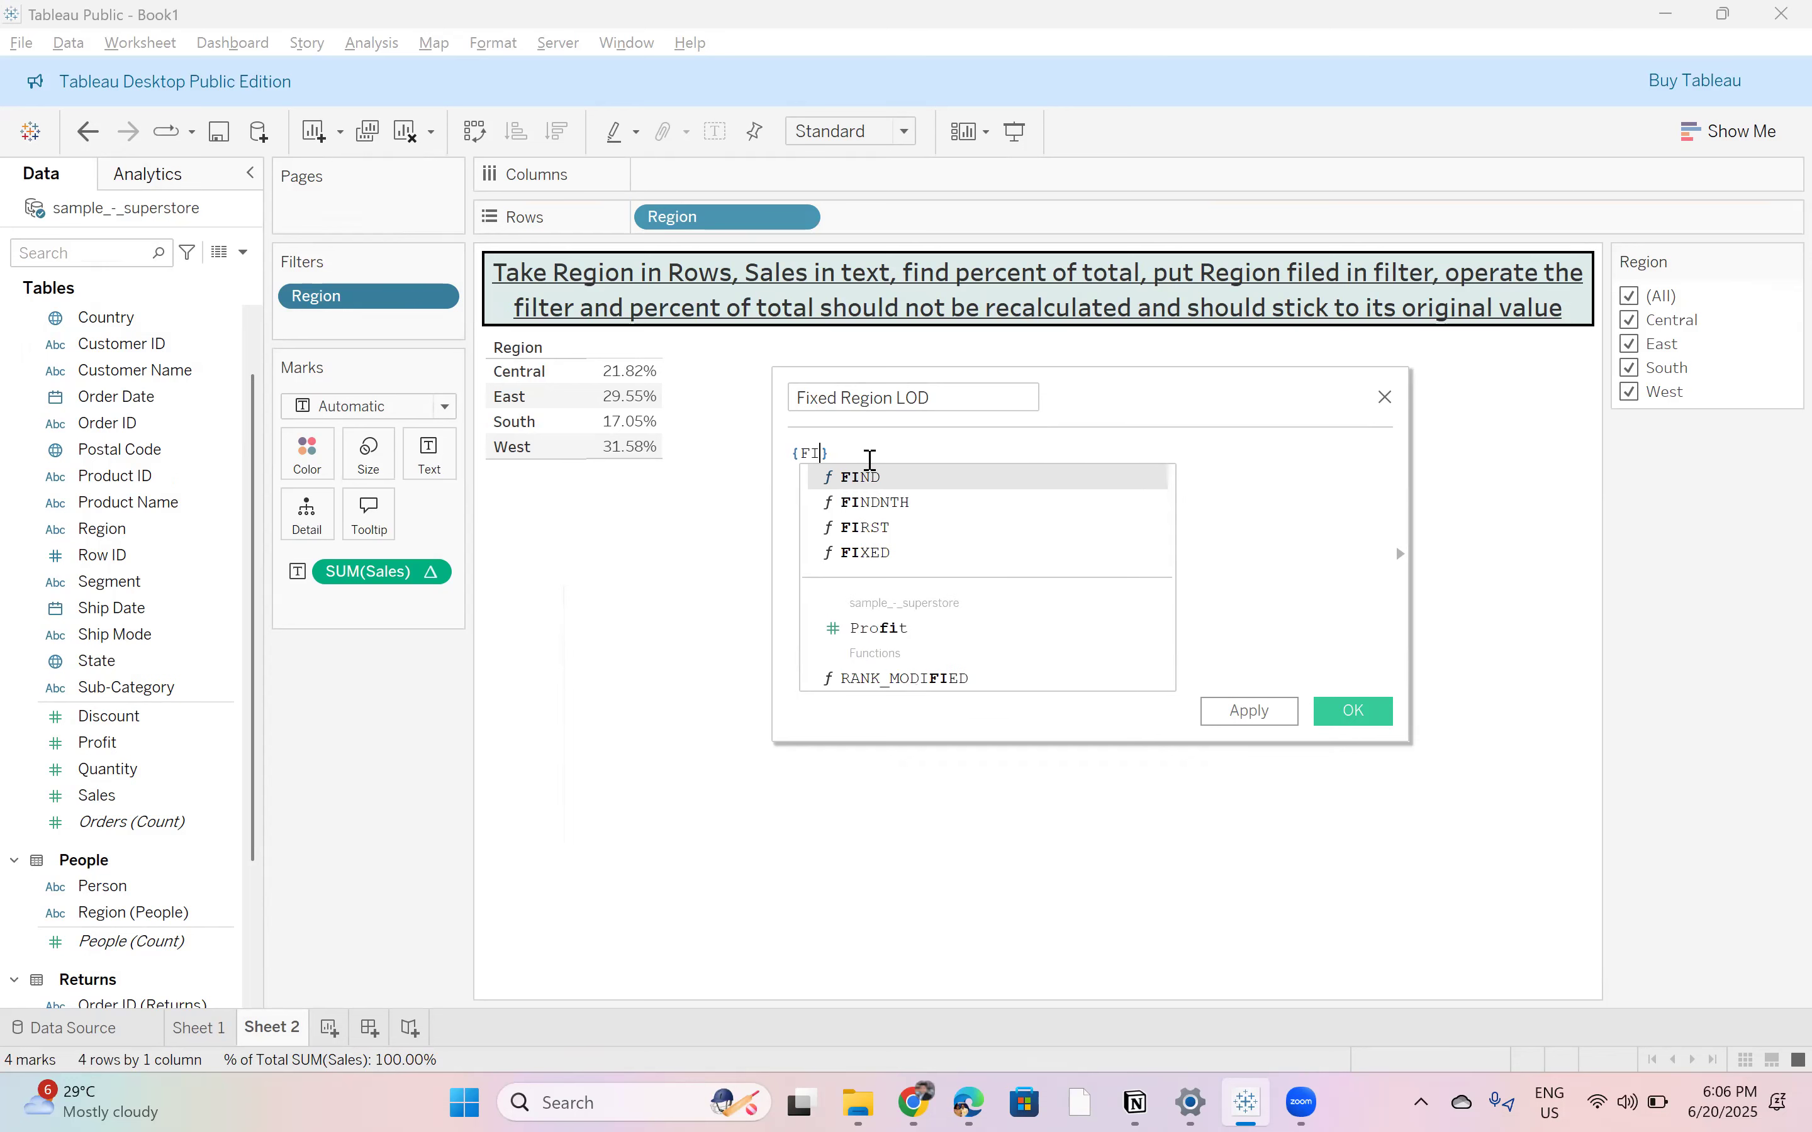
pyautogui.click(883, 555)
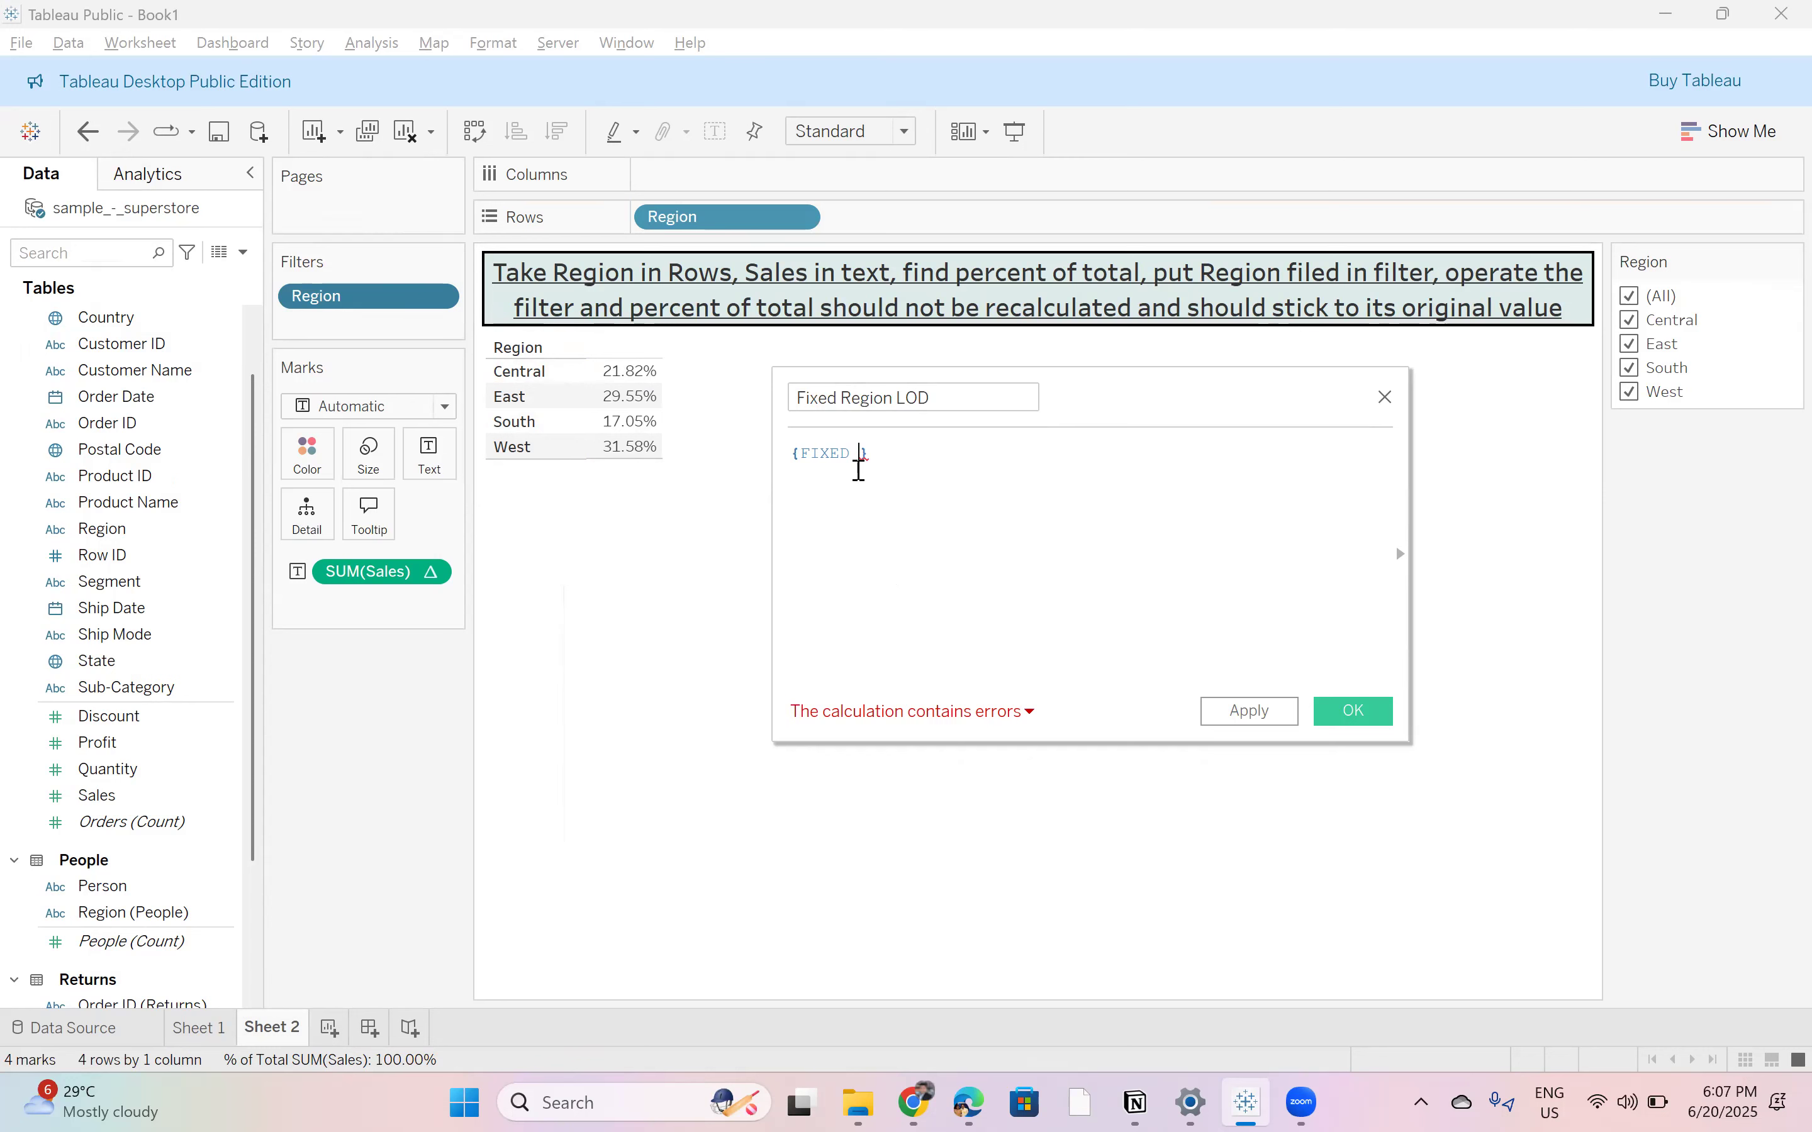
pyautogui.write('re')
pyautogui.press('Down')
pyautogui.press('Down')
pyautogui.press('Down')
pyautogui.press('Return')
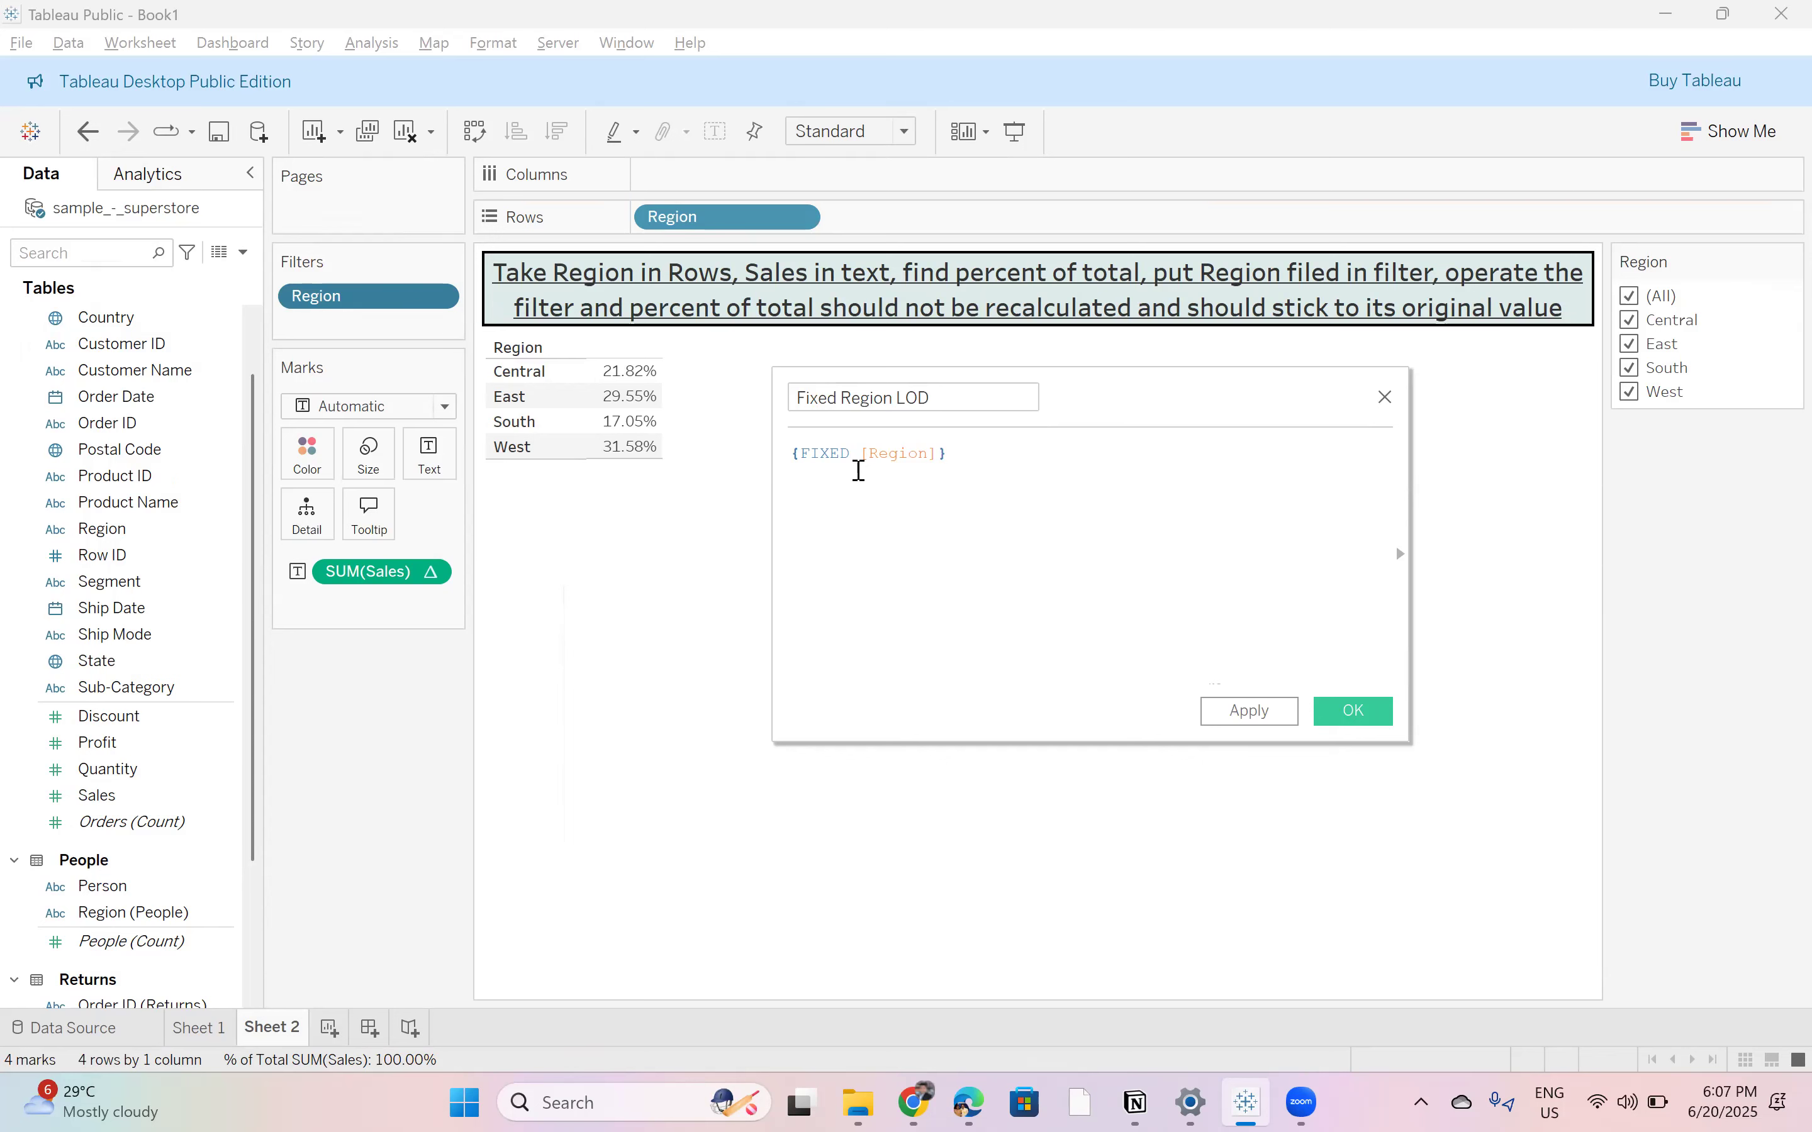
# Step: Add the sales aggregation to the Region expression so it reads {FIXED [Region]: SUM([Sales])}
pyautogui.write(':')
pyautogui.write(' SUM')
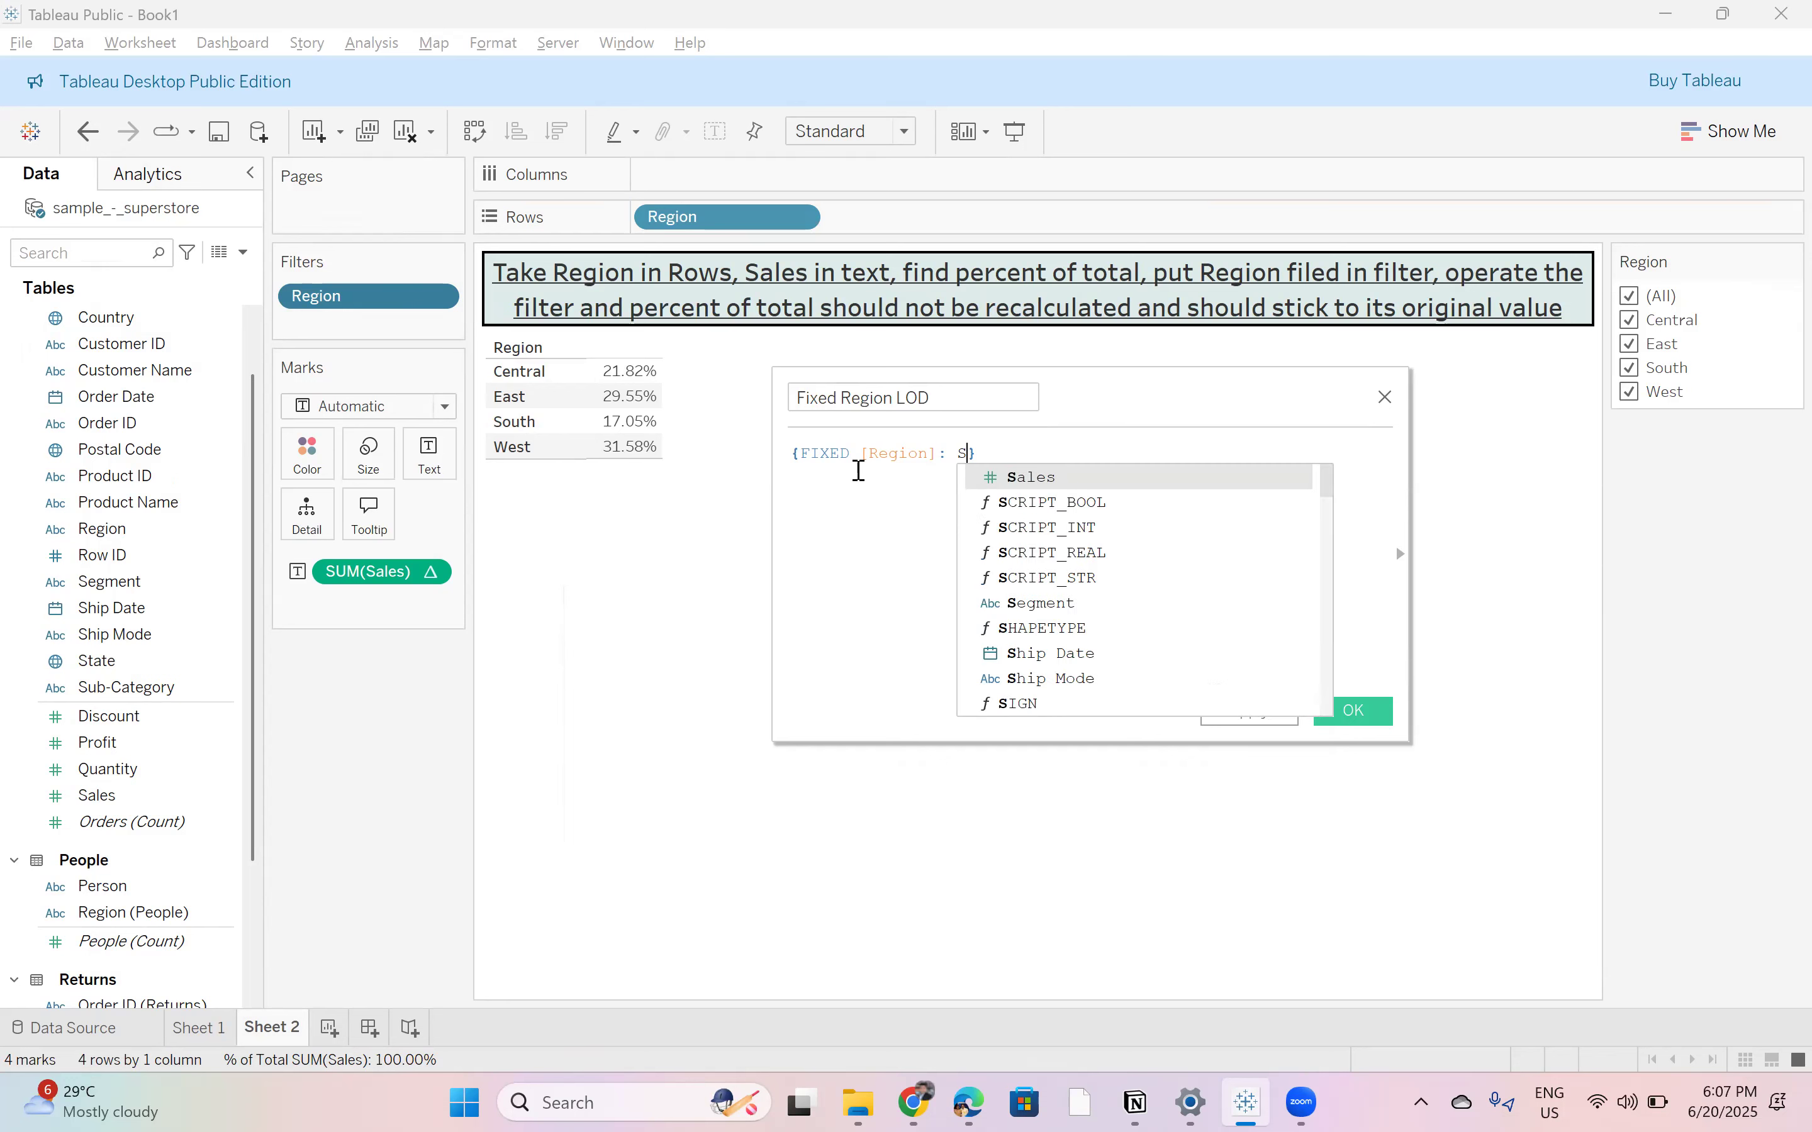
pyautogui.write('(')
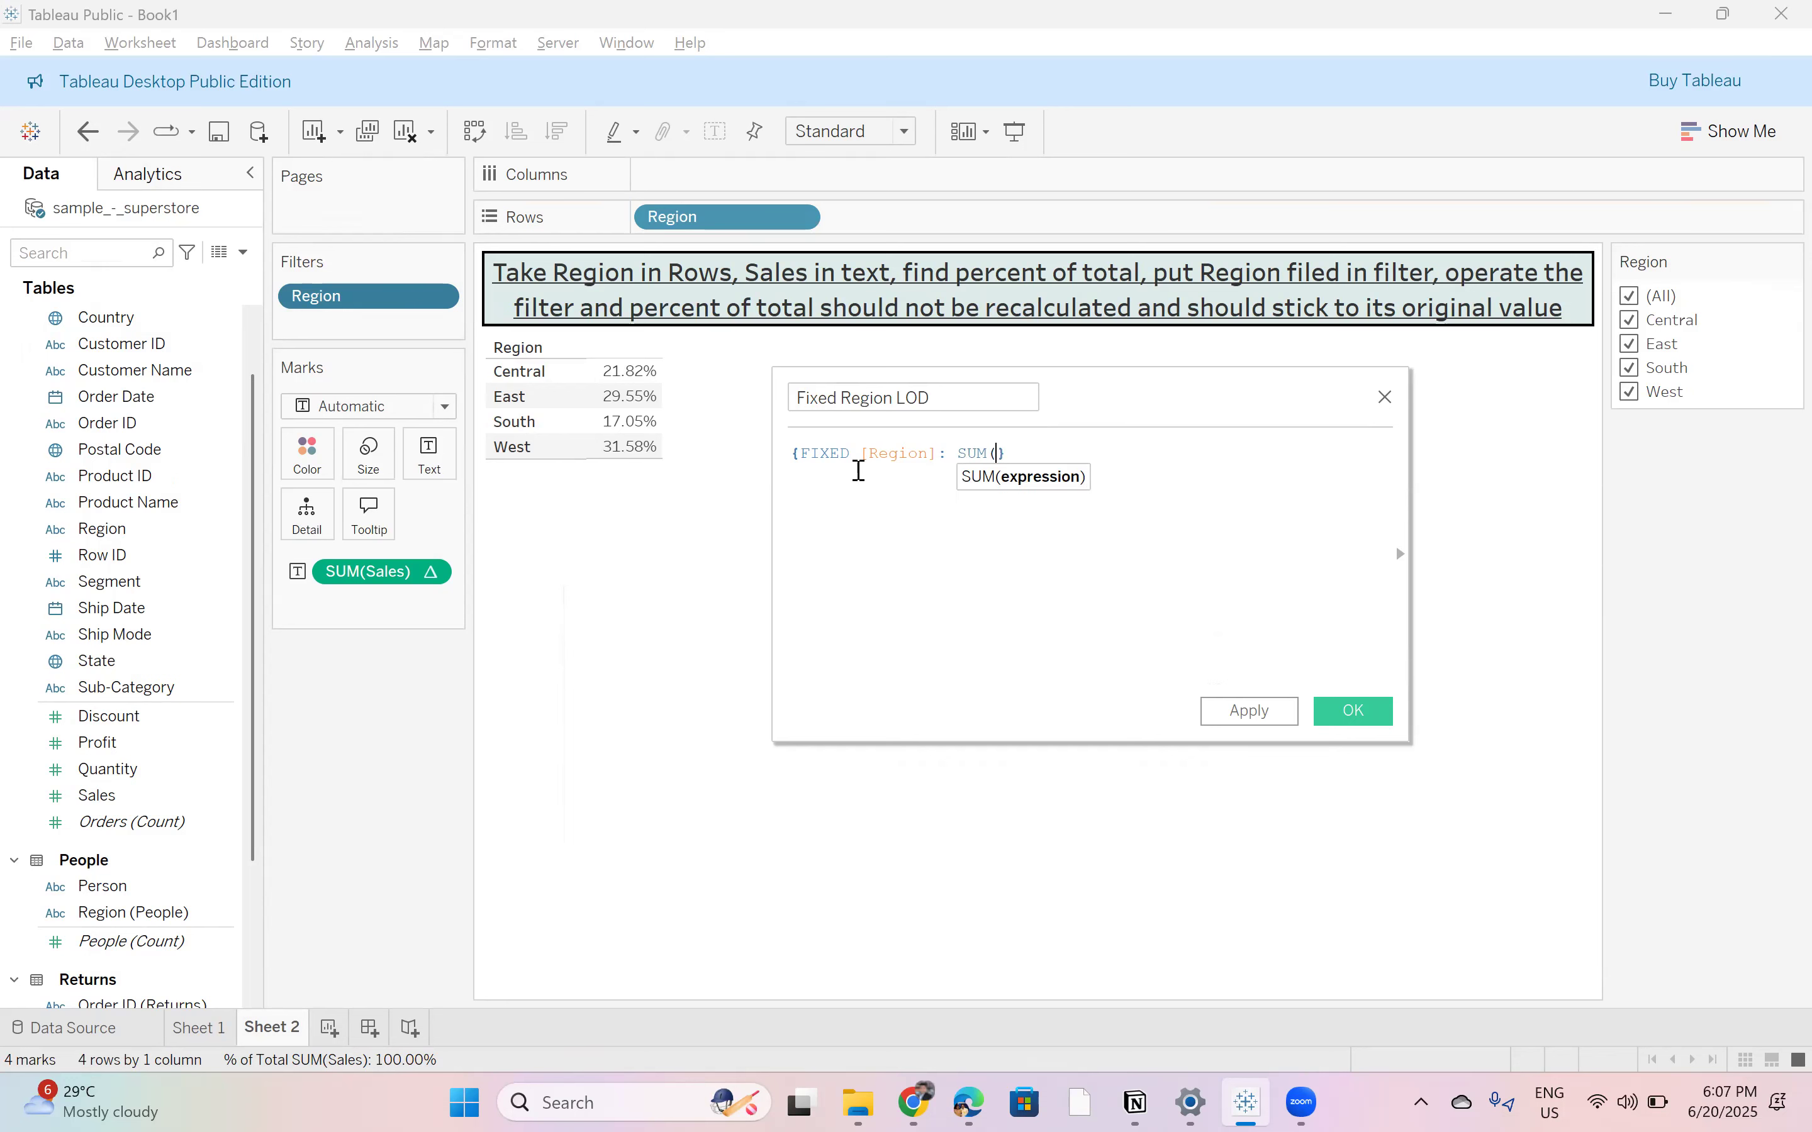
pyautogui.write(')')
pyautogui.write('sale')
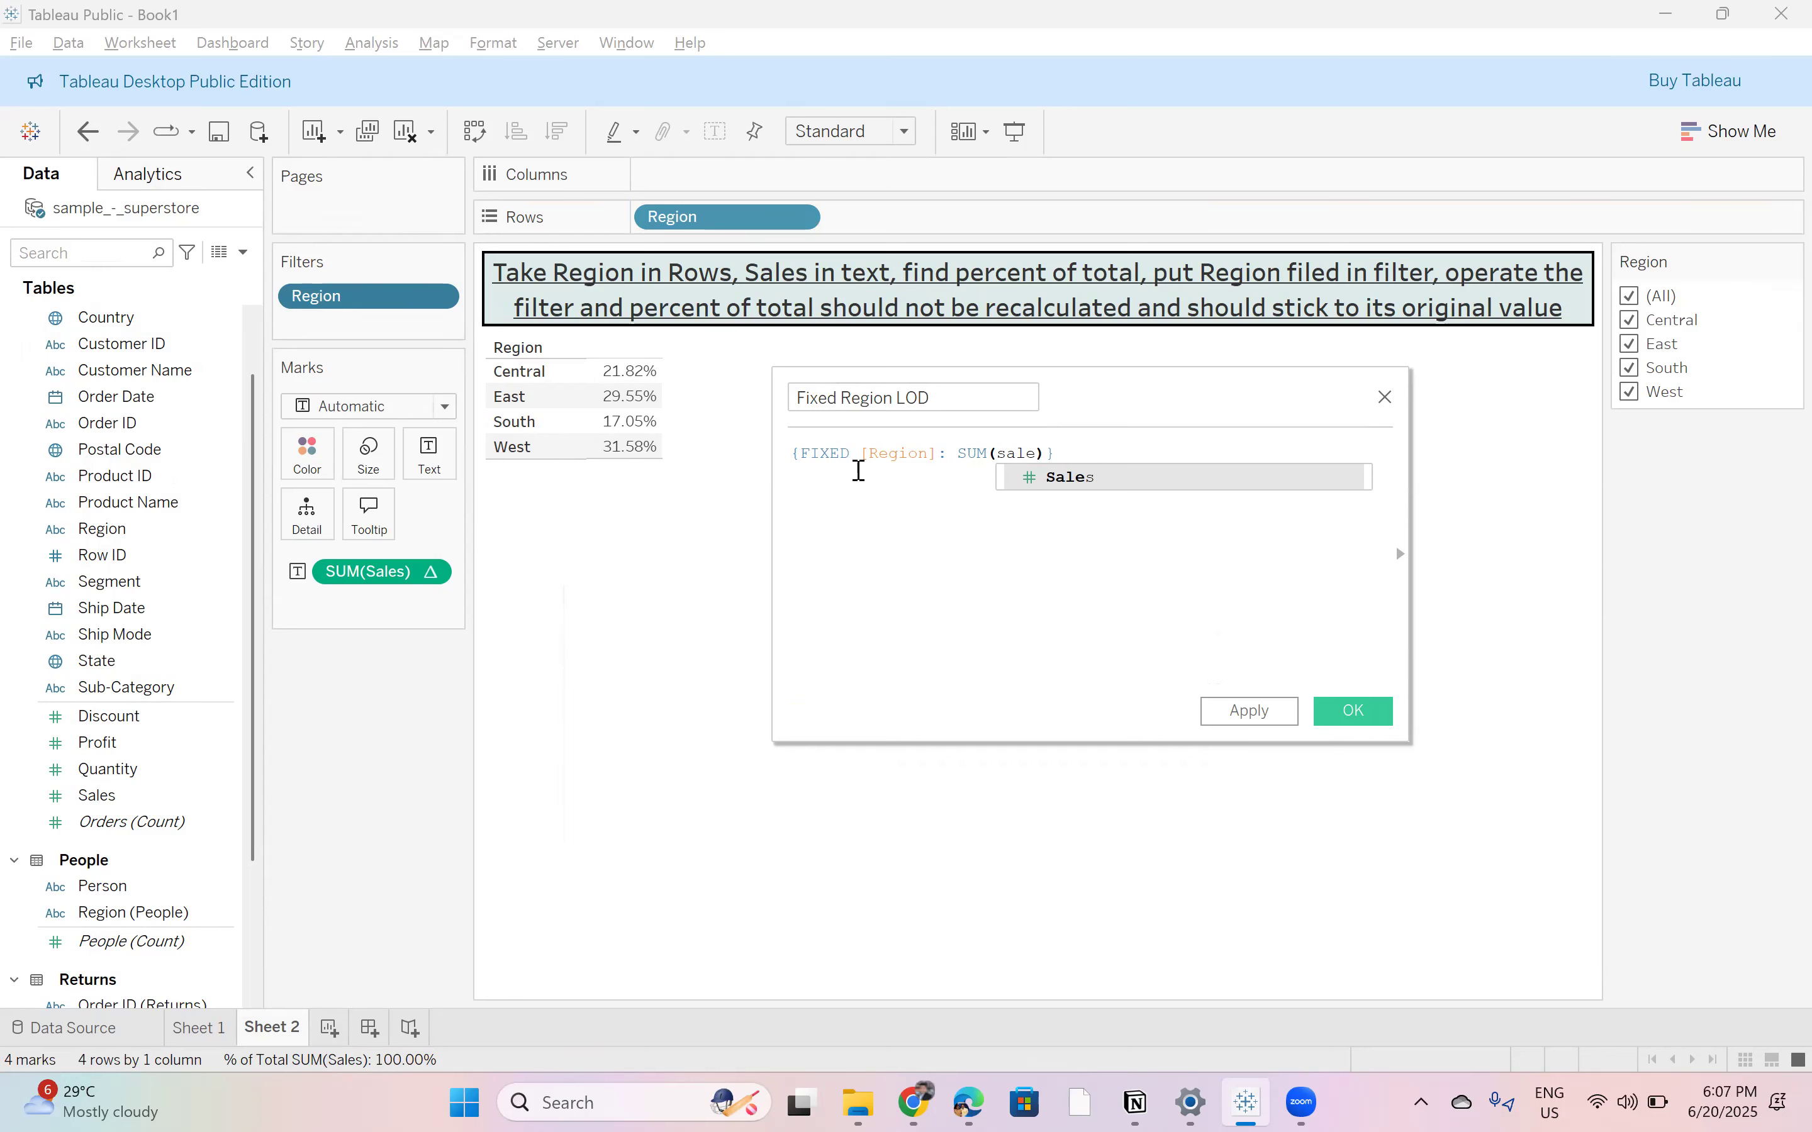
pyautogui.doubleClick(1099, 483)
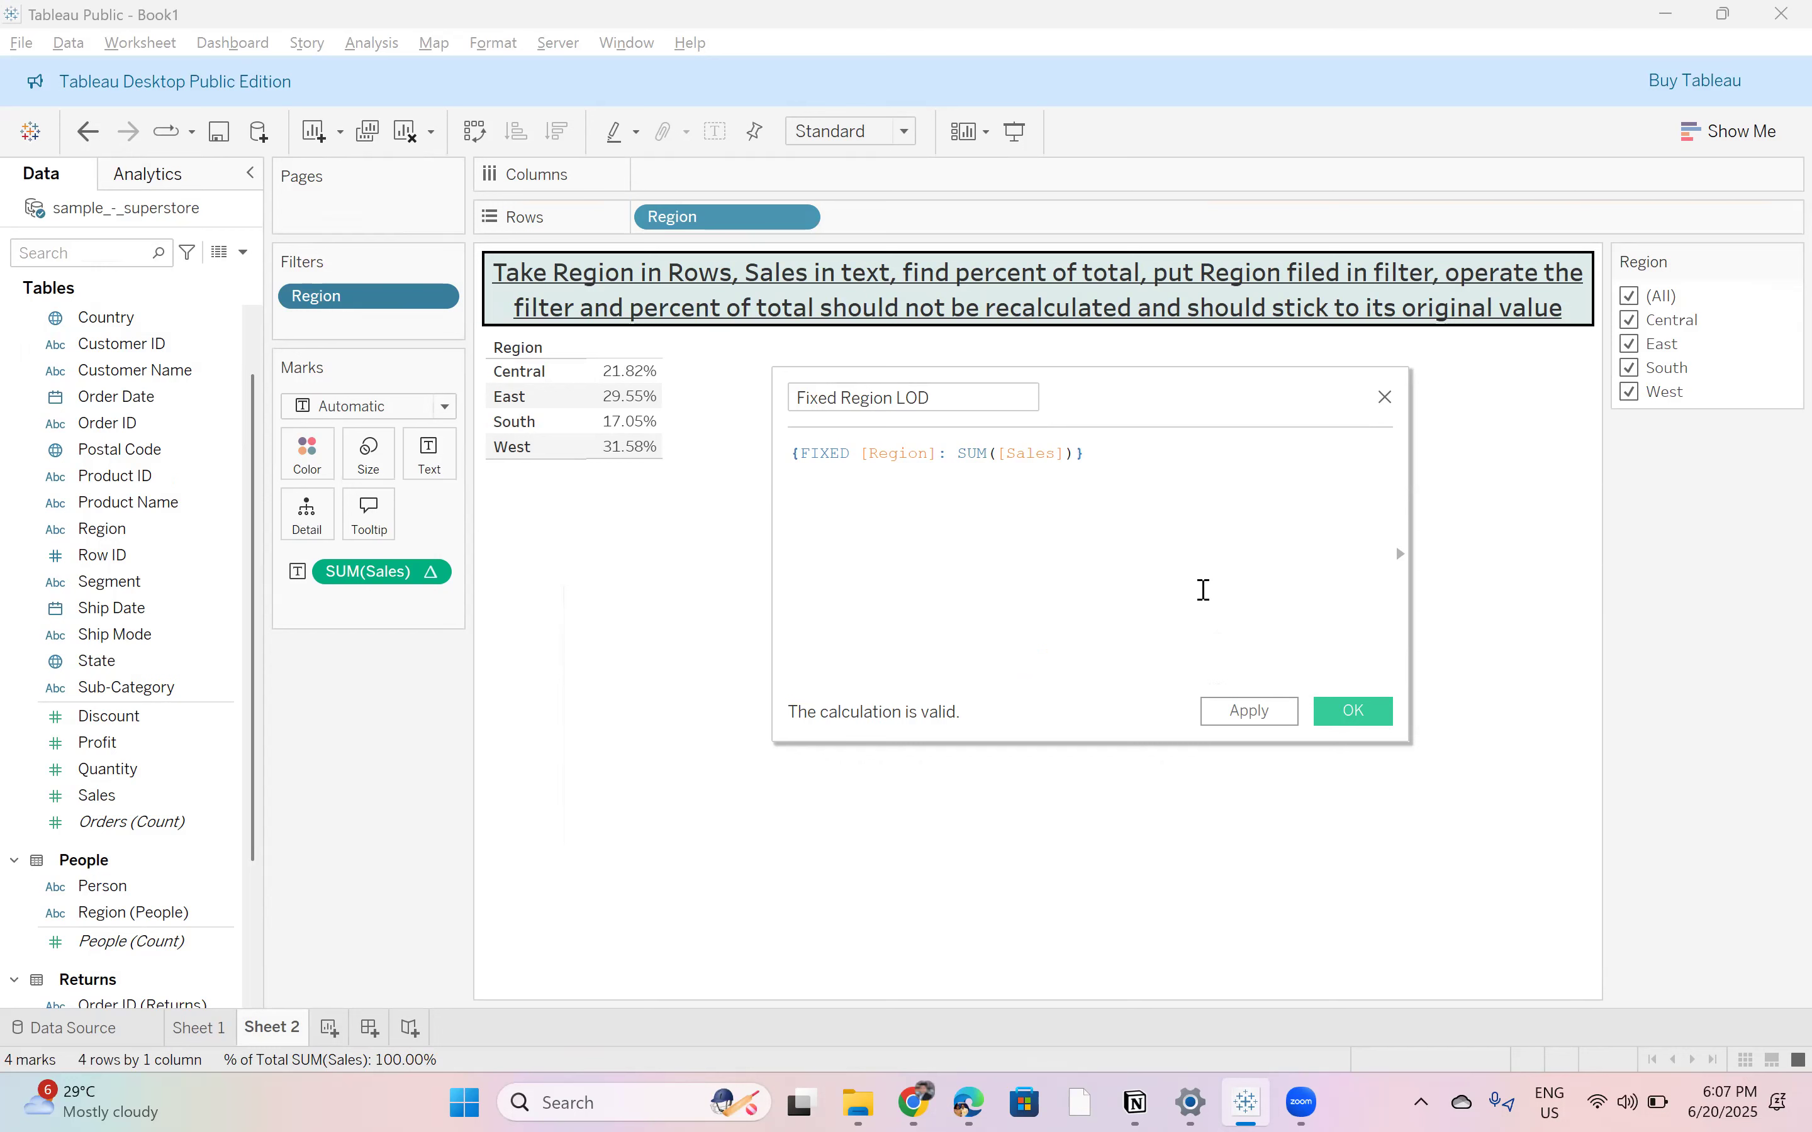
# Step: Divide the Region expression by a second level-of-detail expression in braces that starts with Fixed
pyautogui.write('/{FIZED')
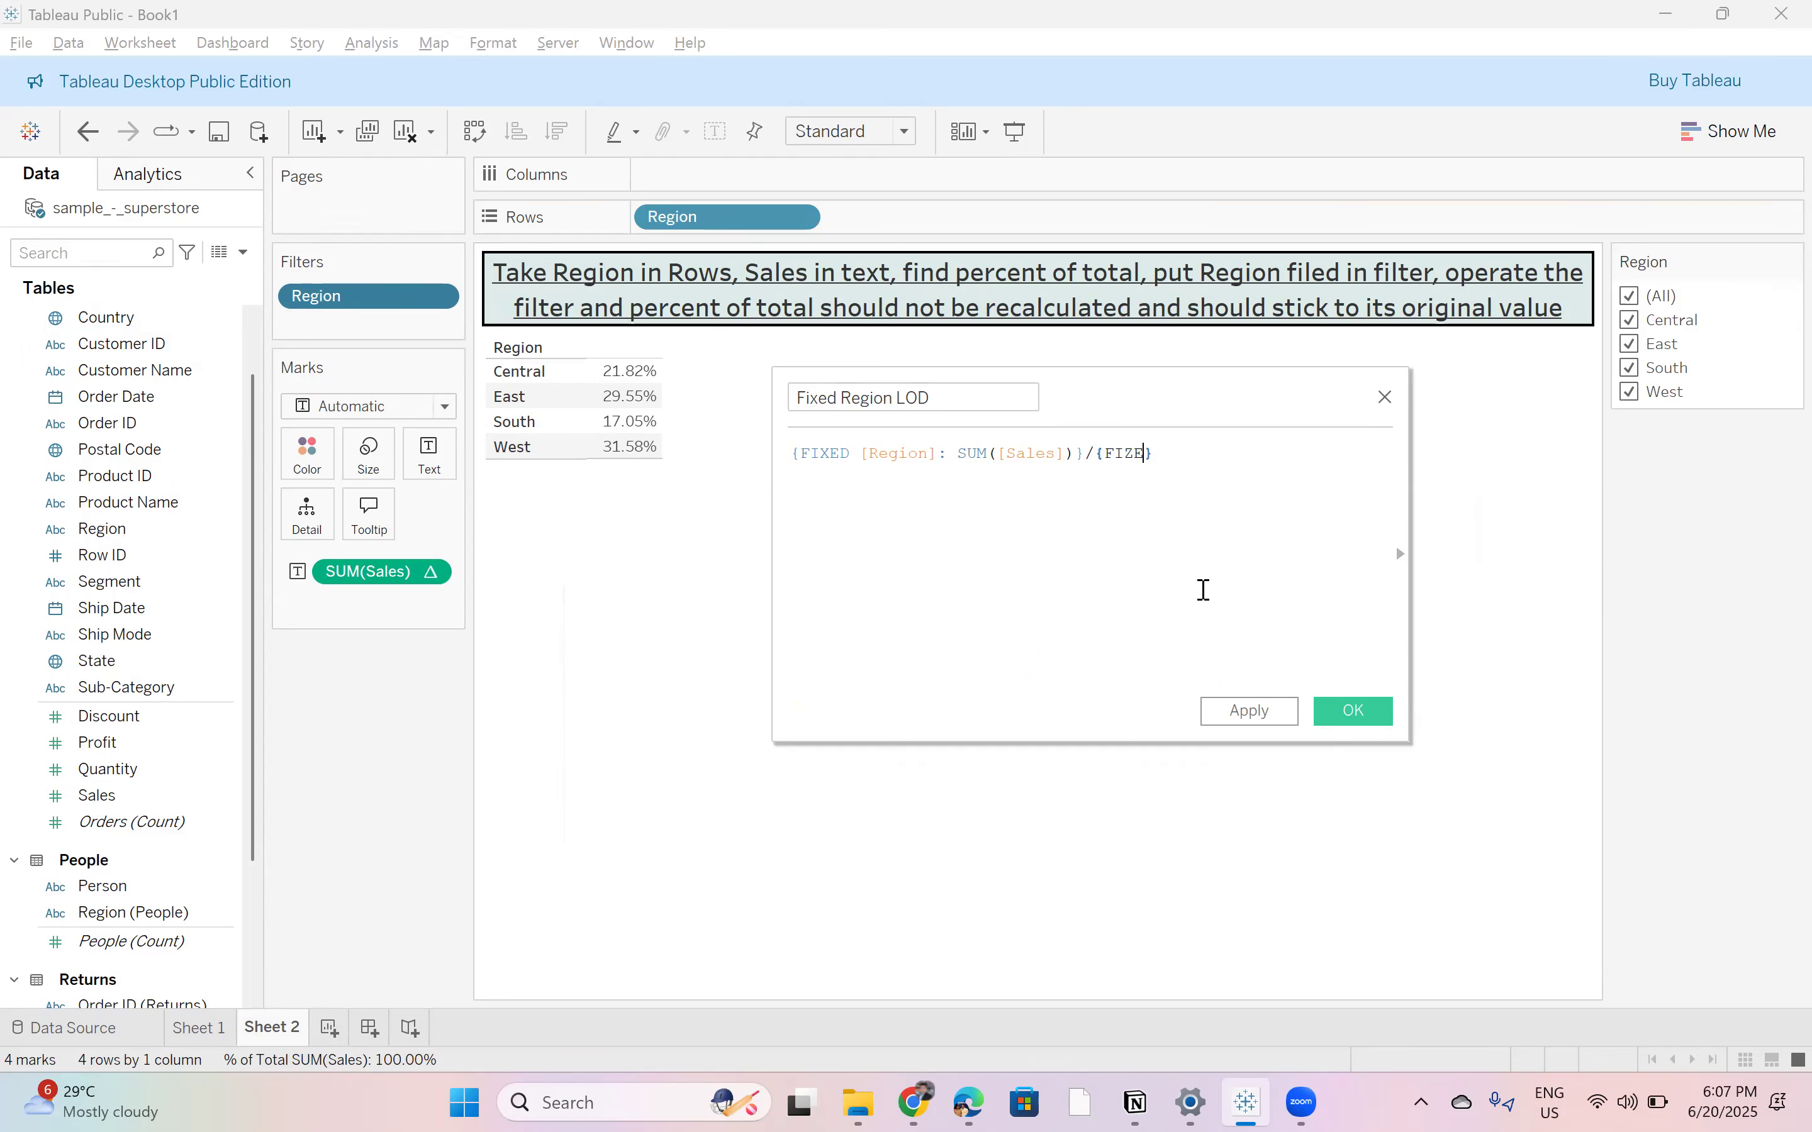
pyautogui.press('BackSpace')
pyautogui.press('BackSpace')
pyautogui.write('xed')
pyautogui.press('BackSpace')
pyautogui.press('BackSpace')
pyautogui.press('BackSpace')
pyautogui.press('BackSpace')
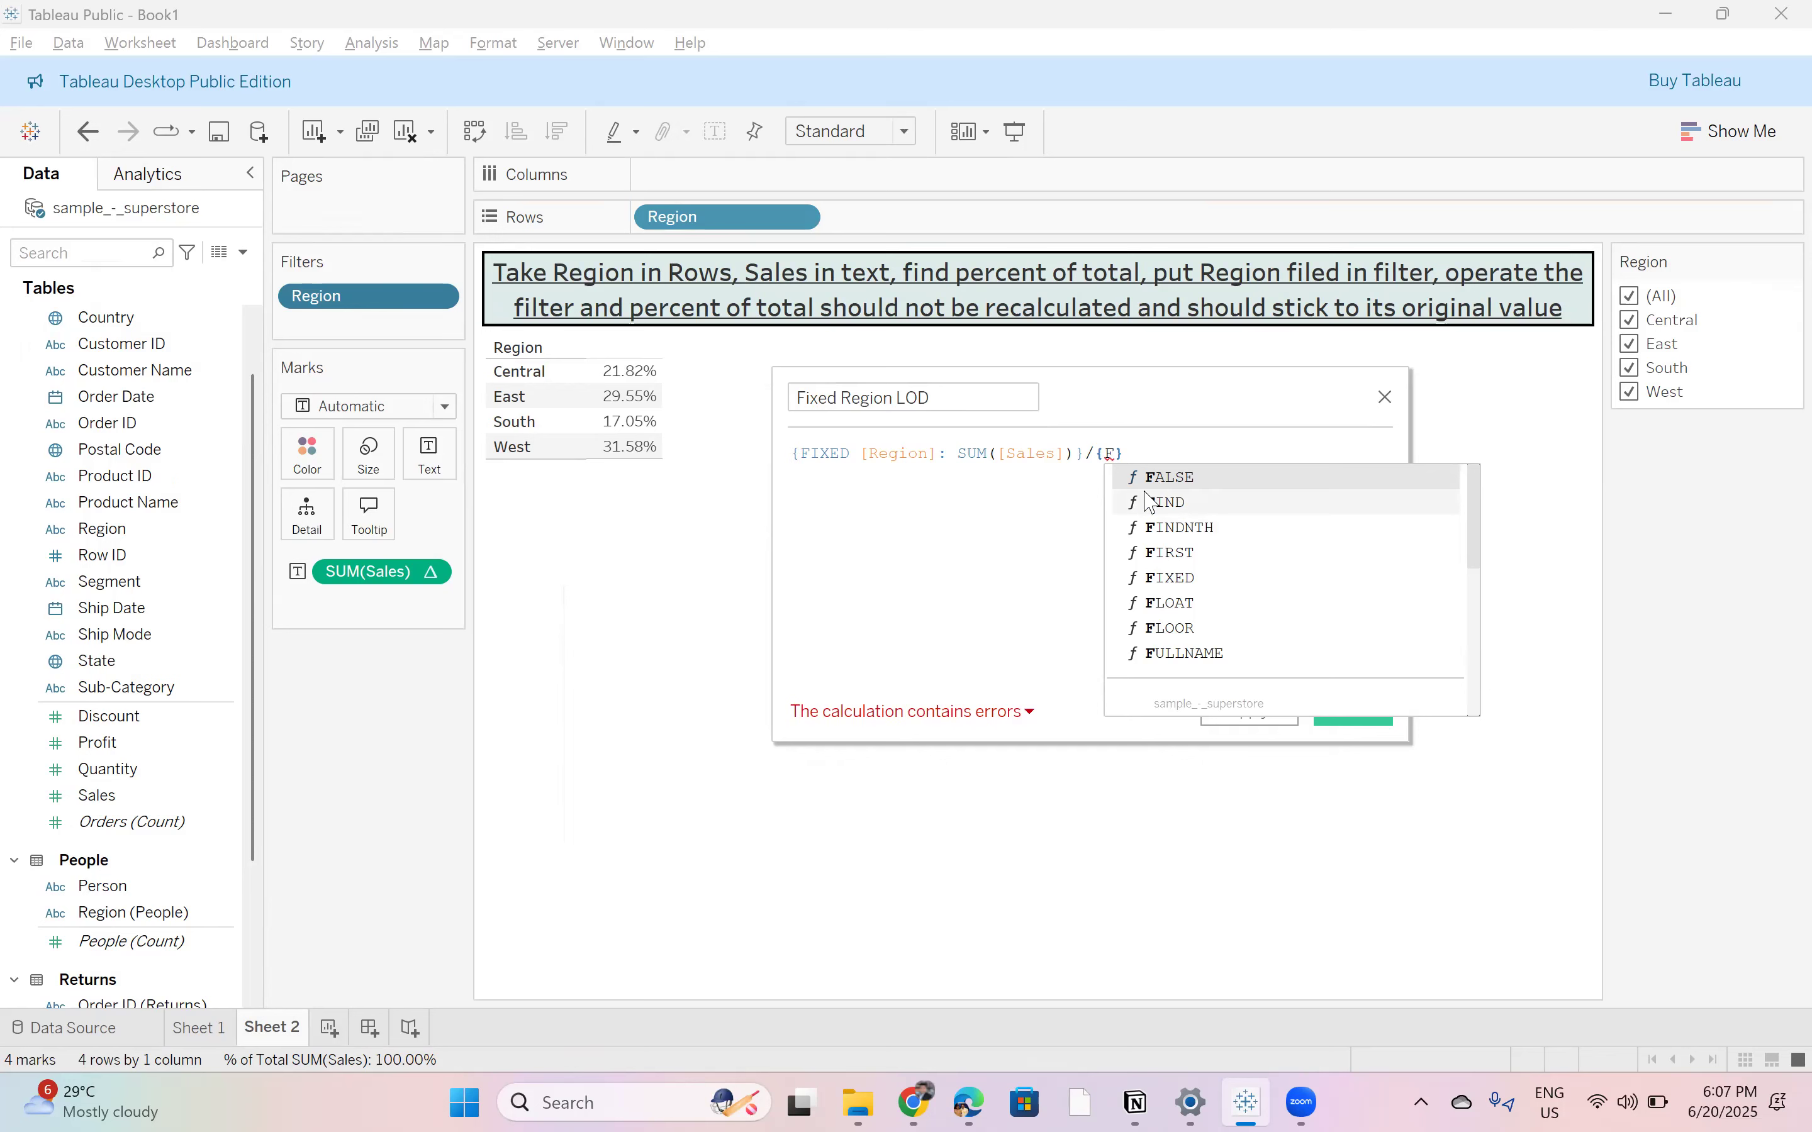
pyautogui.write('ixed')
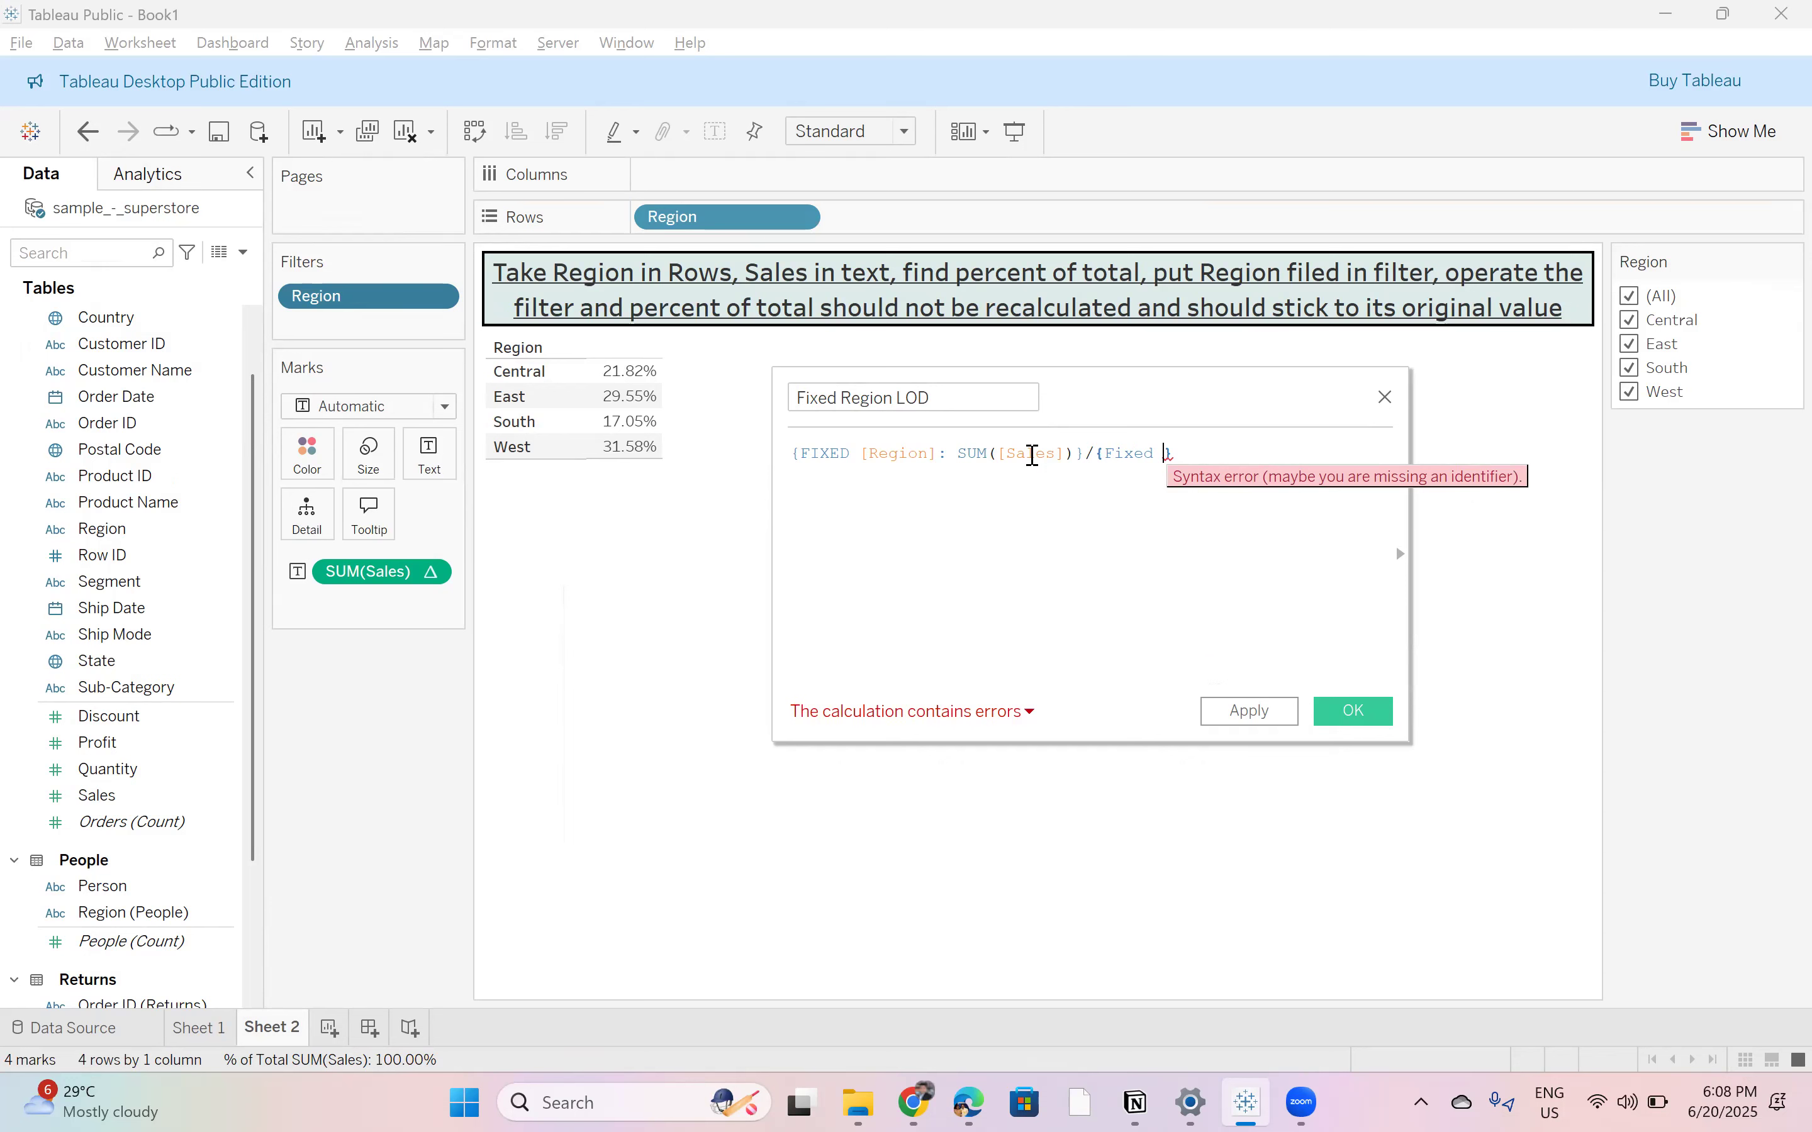
# Step: Add : SUM(sales) inside the second Fixed expression as the formula's denominator
pyautogui.write(': SUM')
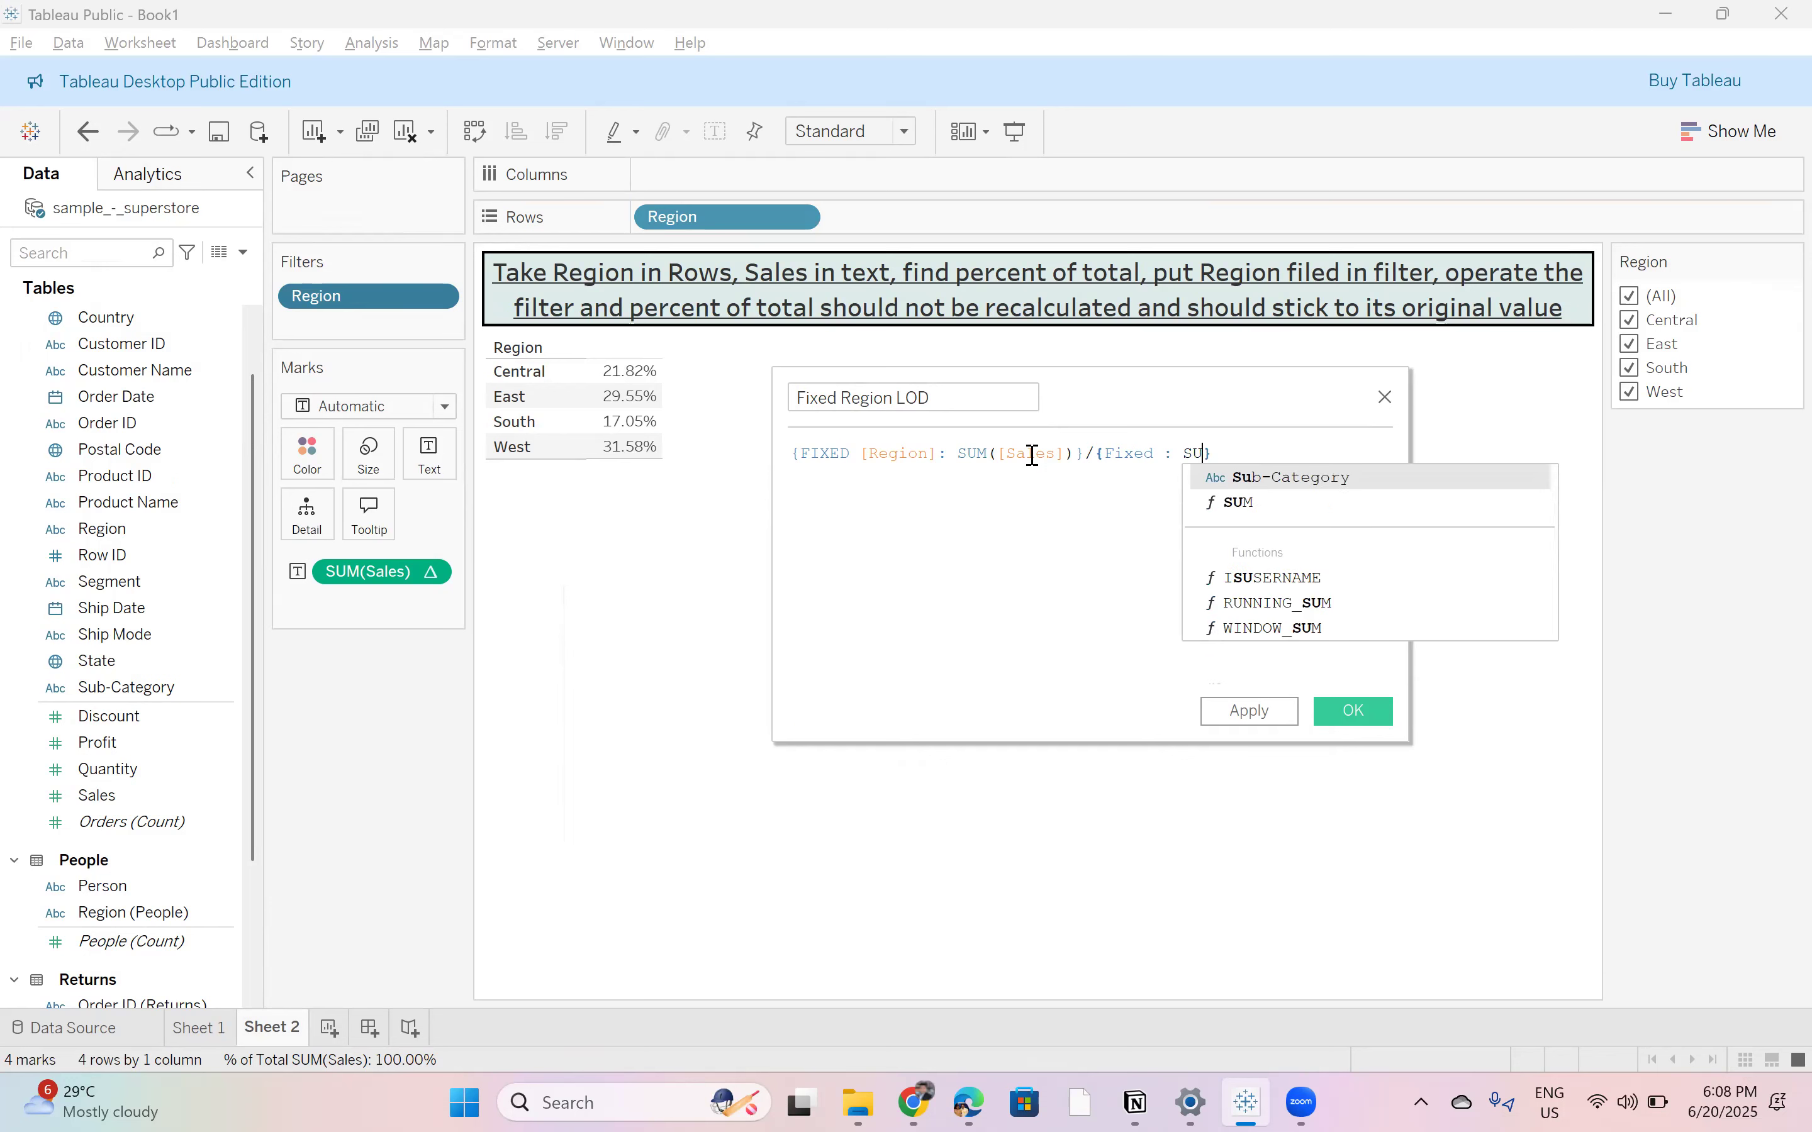
pyautogui.write('(sale')
pyautogui.press('BackSpace')
pyautogui.write('s')
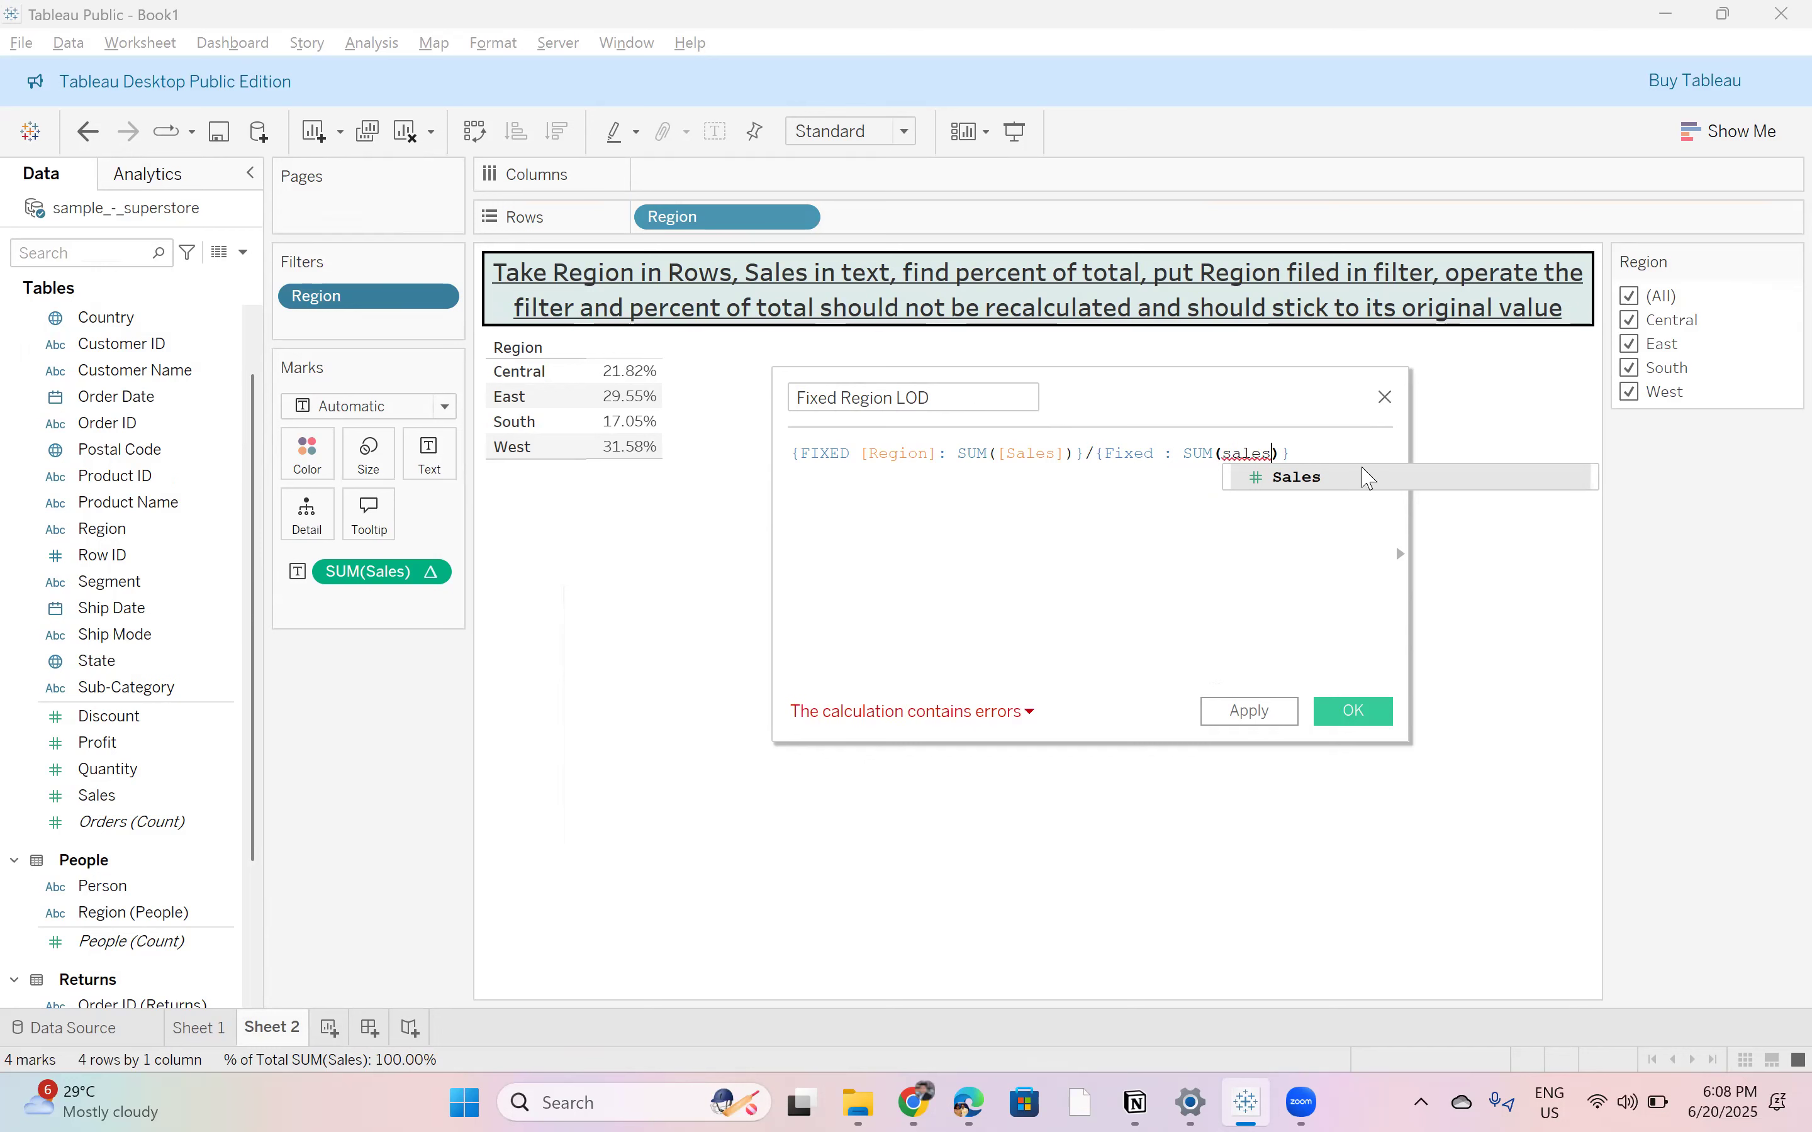
pyautogui.click(1327, 455)
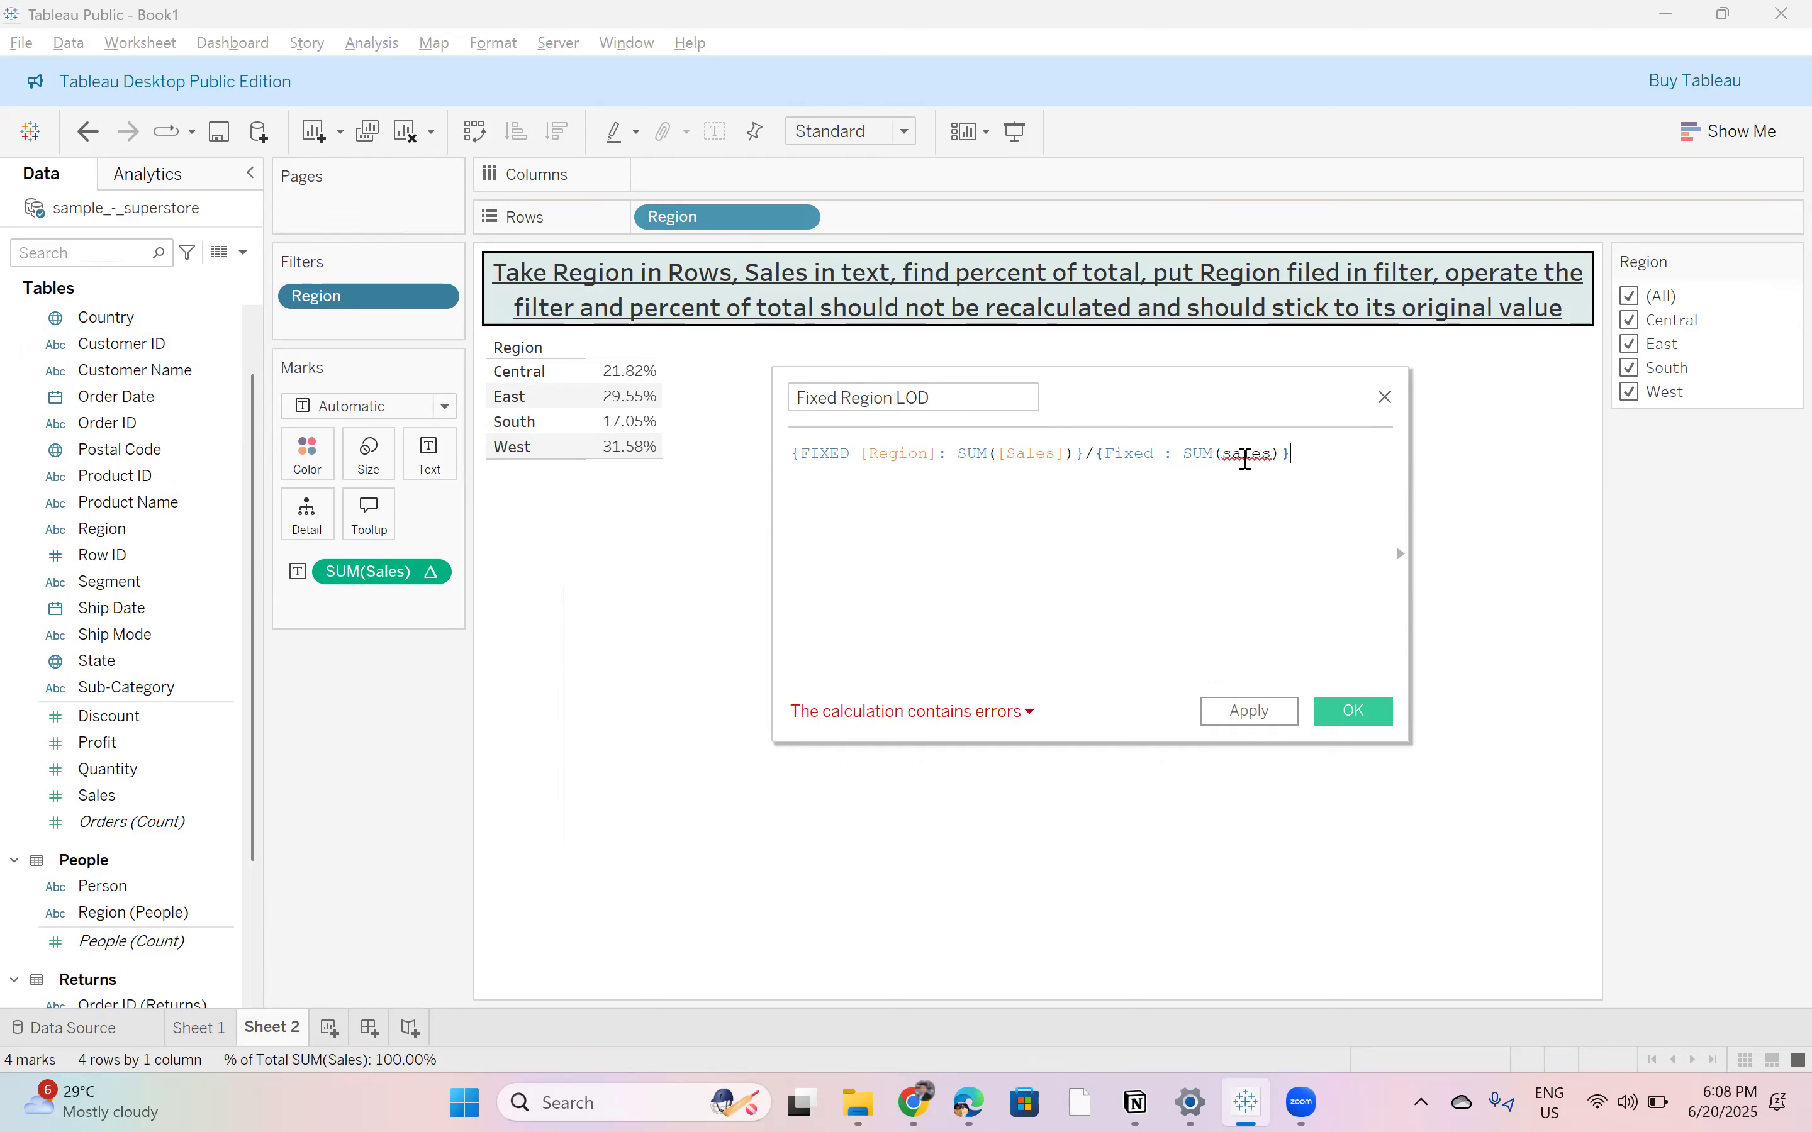
pyautogui.click(1273, 455)
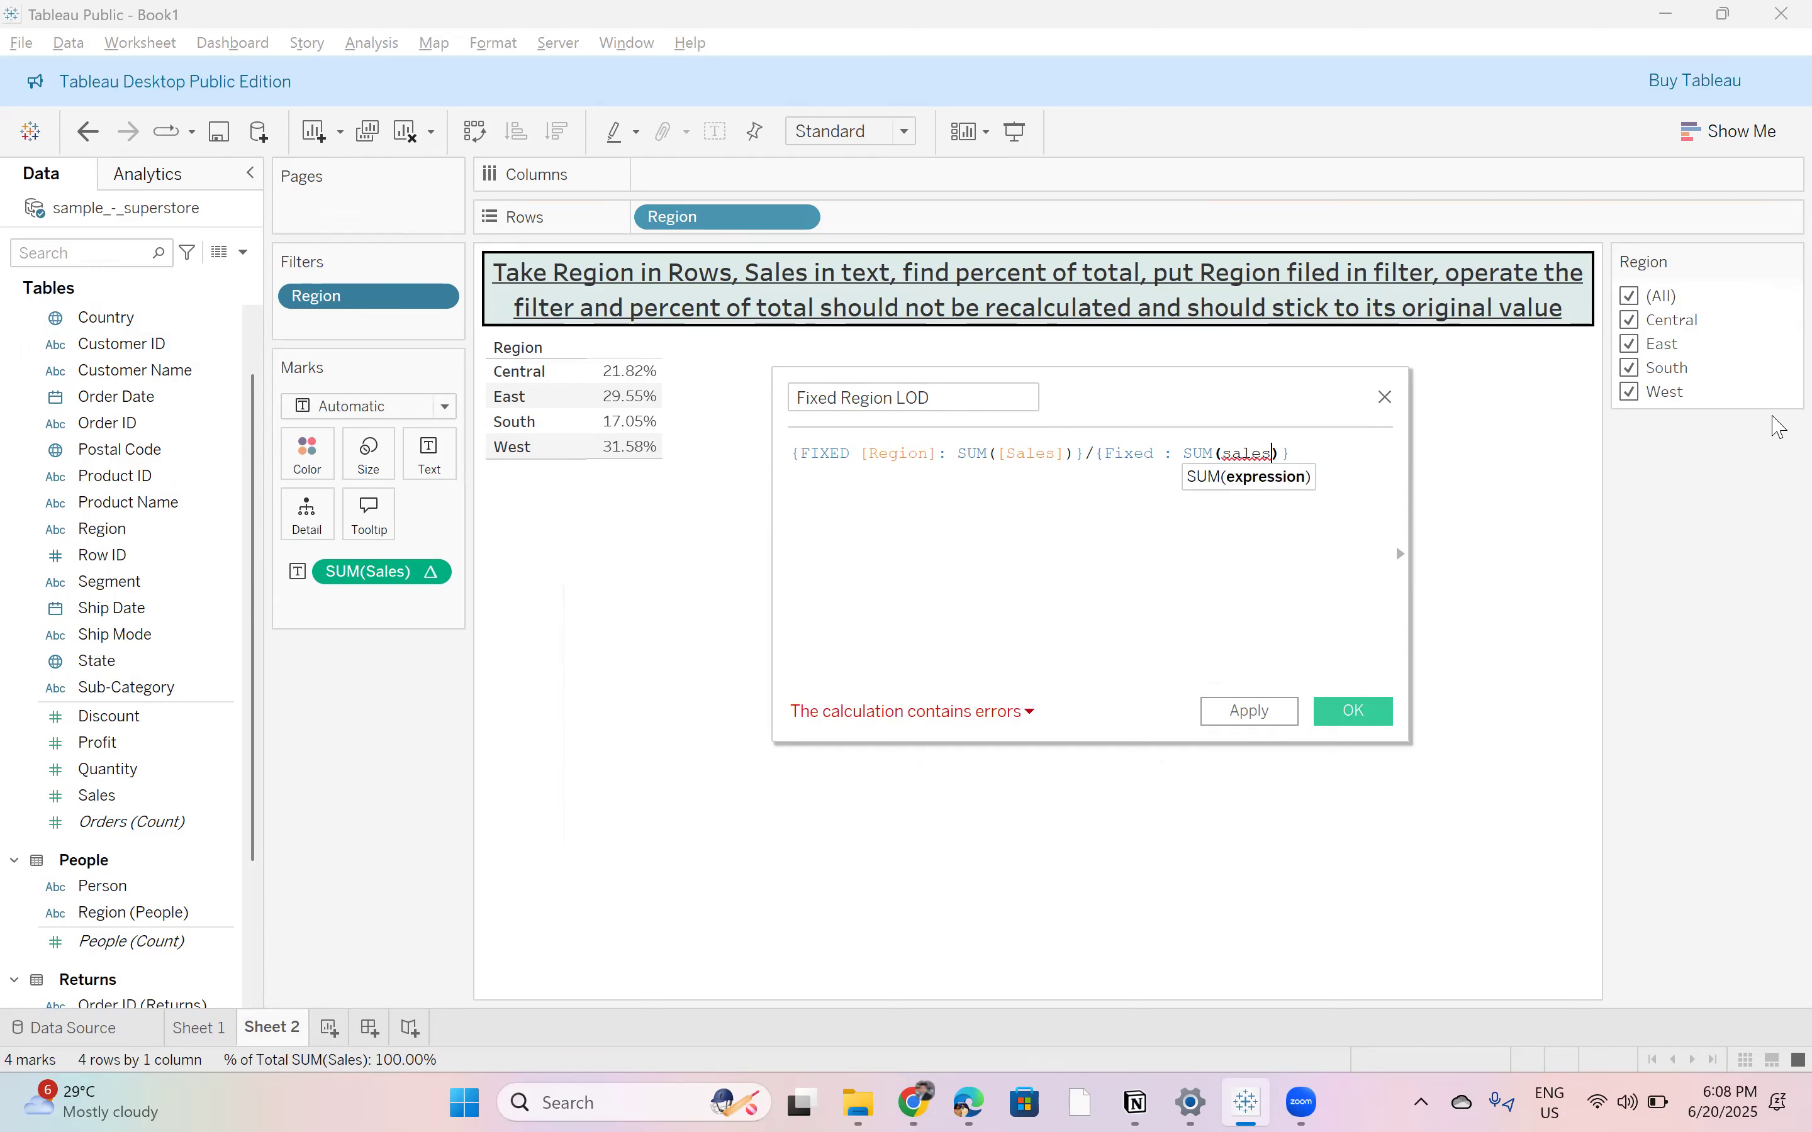
# Step: Replace the denominator's SUM argument with the [Sales] field, so it reads {Fixed : SUM([Sales])}, and save the calculated field
pyautogui.press('BackSpace')
pyautogui.press('BackSpace')
pyautogui.press('BackSpace')
pyautogui.press('BackSpace')
pyautogui.press('BackSpace')
pyautogui.press('BackSpace')
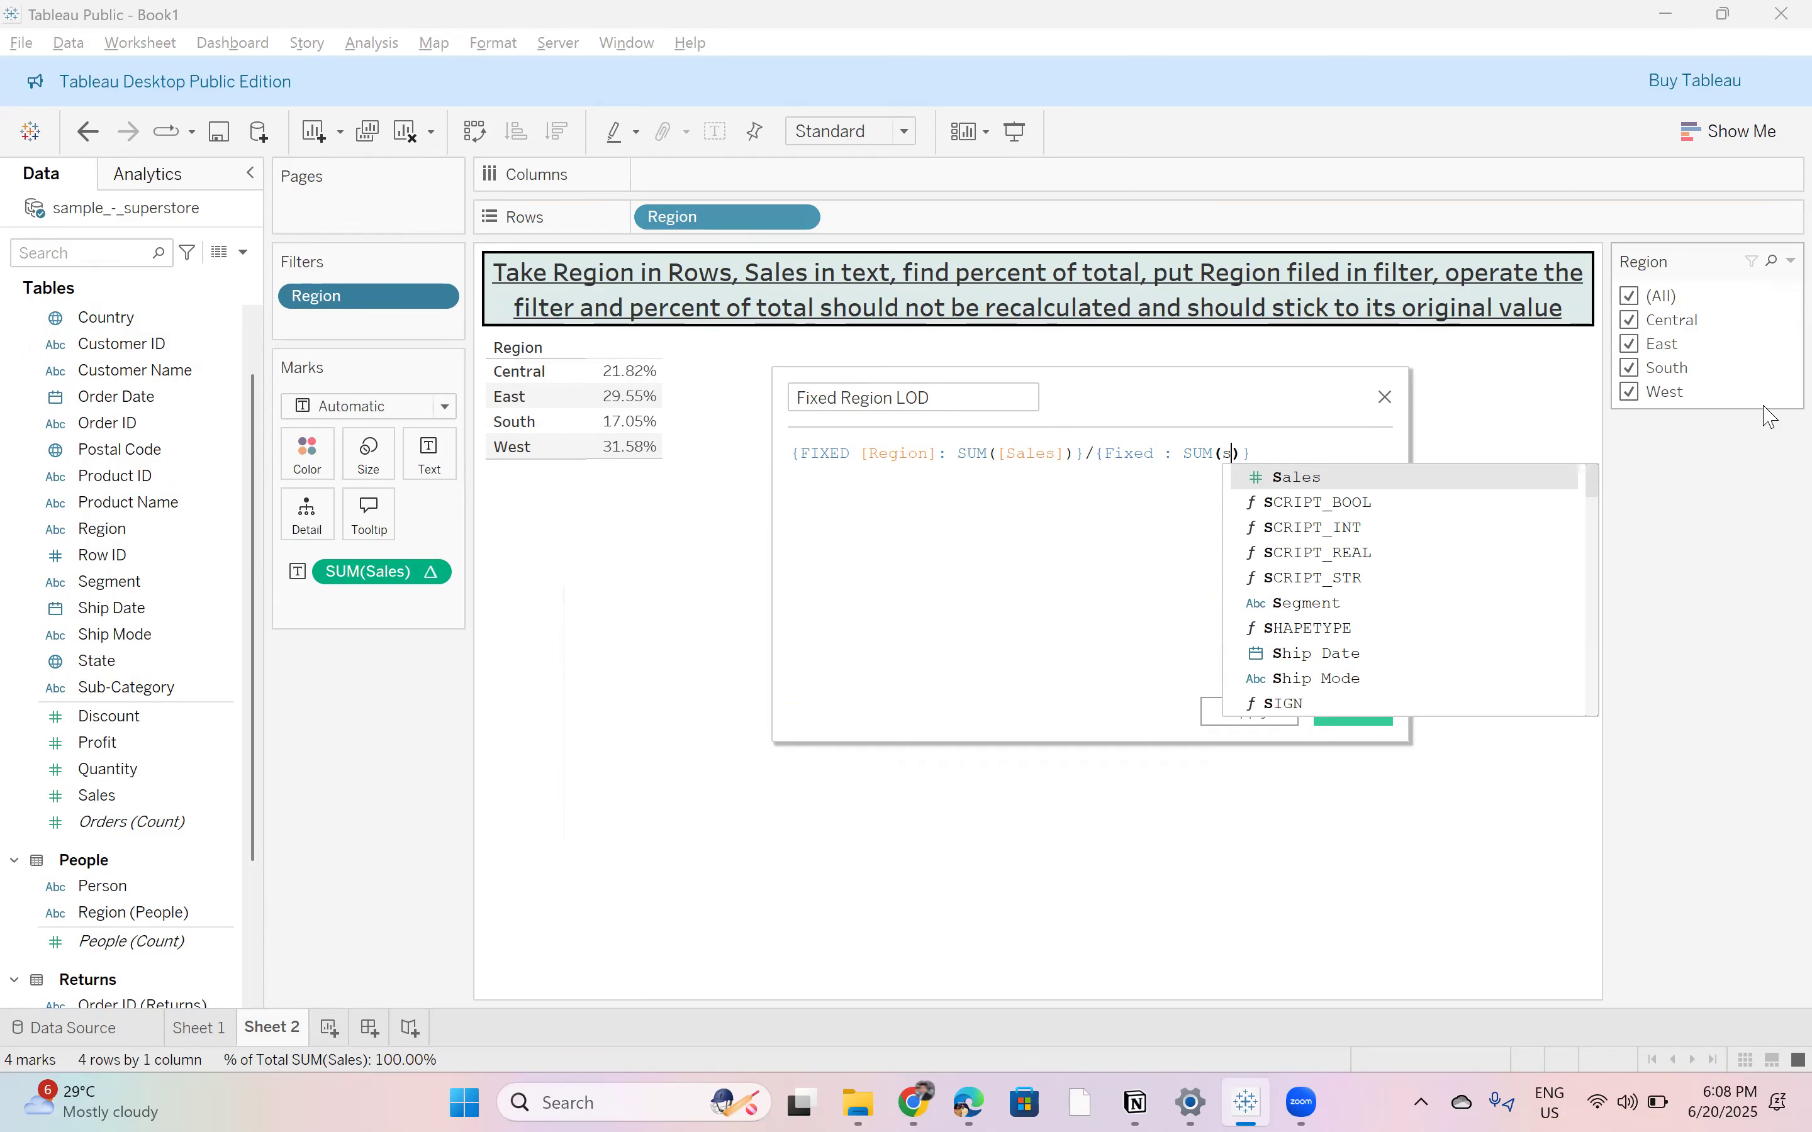
pyautogui.press('Delete')
pyautogui.press('Delete')
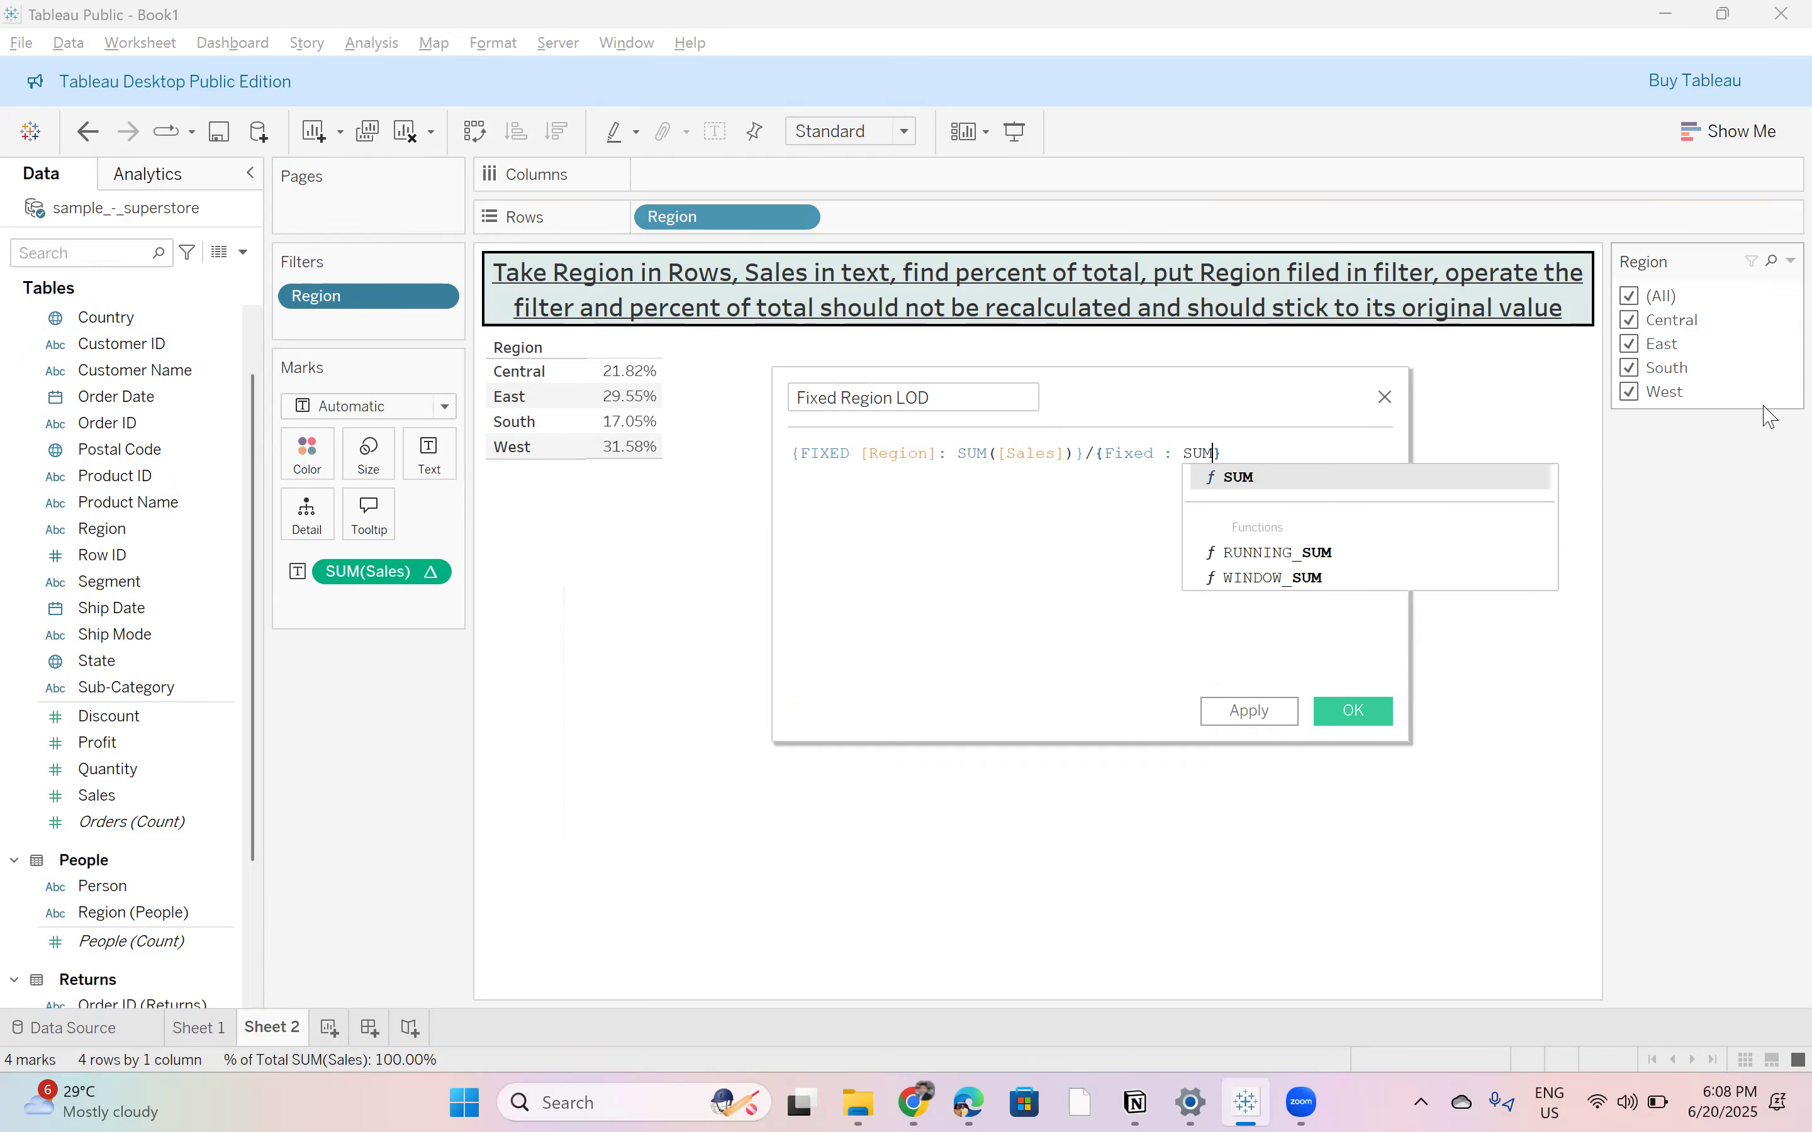
pyautogui.write('([Sales')
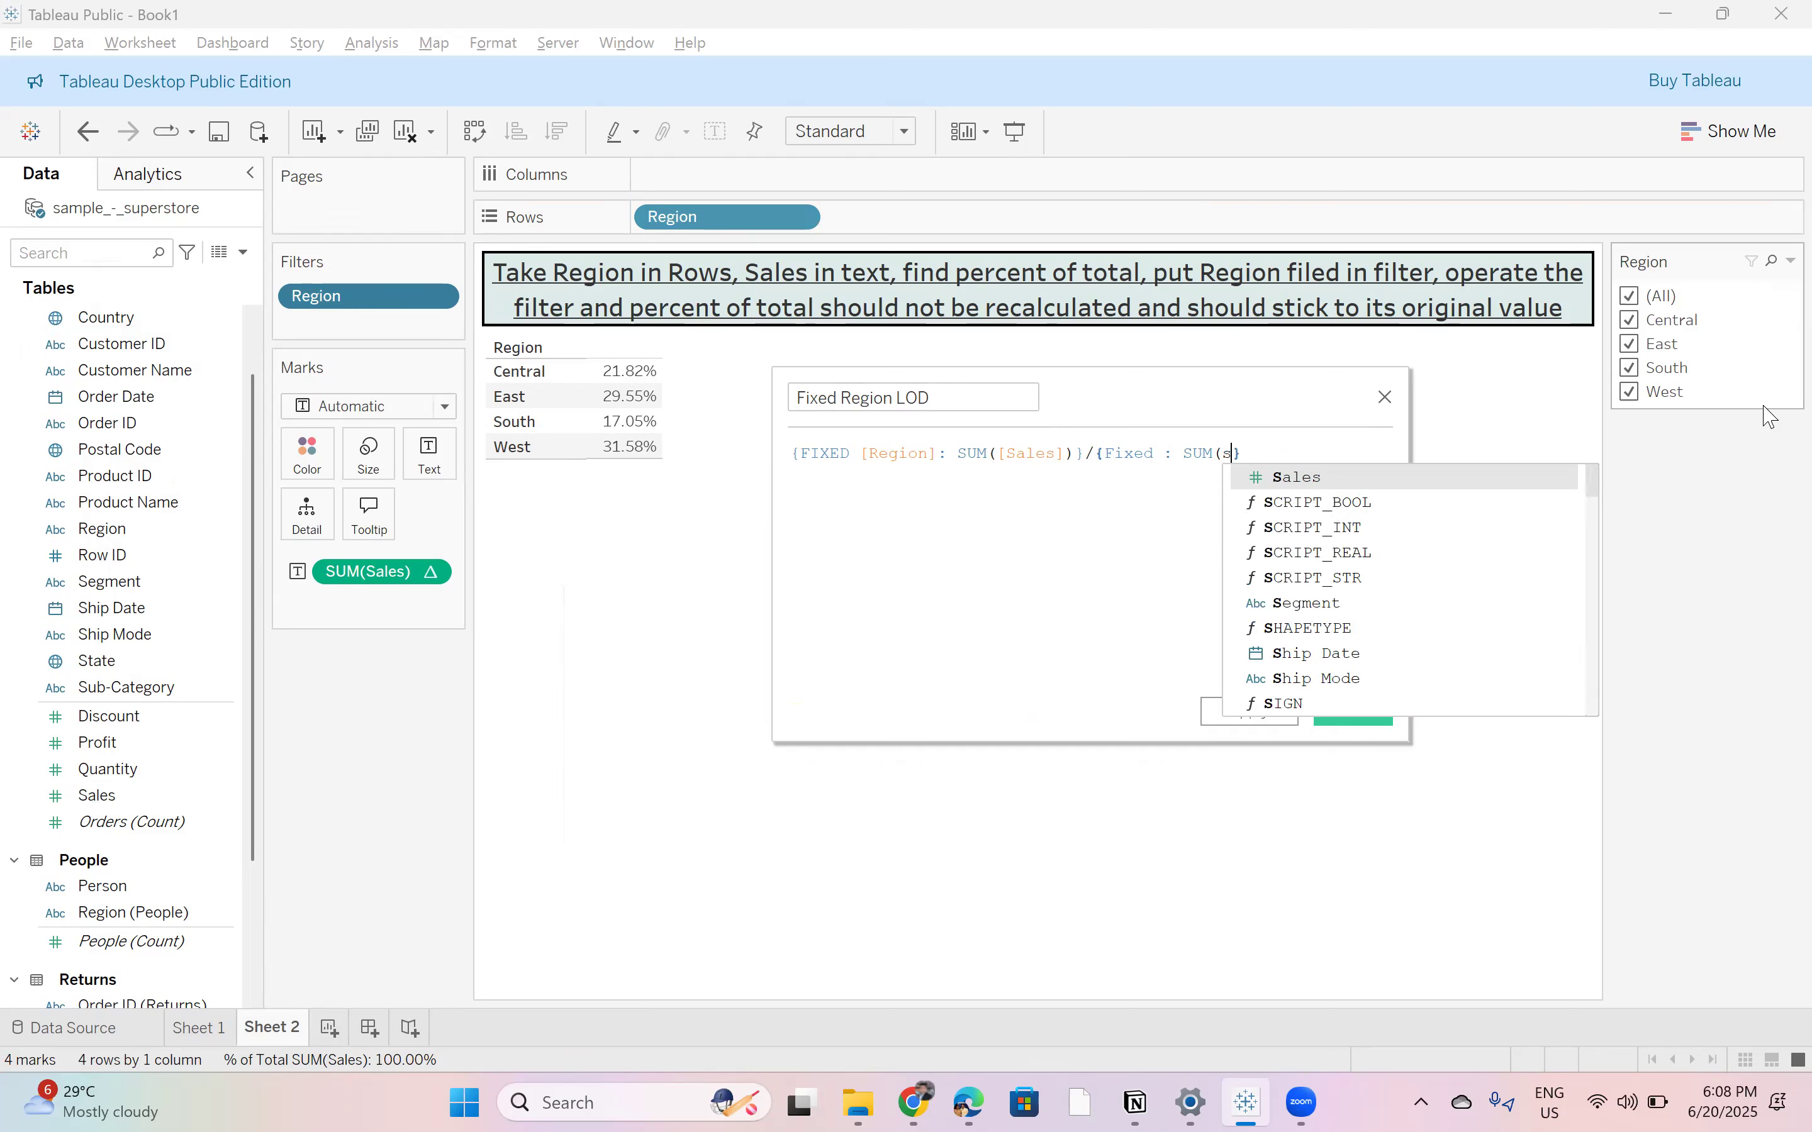
pyautogui.press('Return')
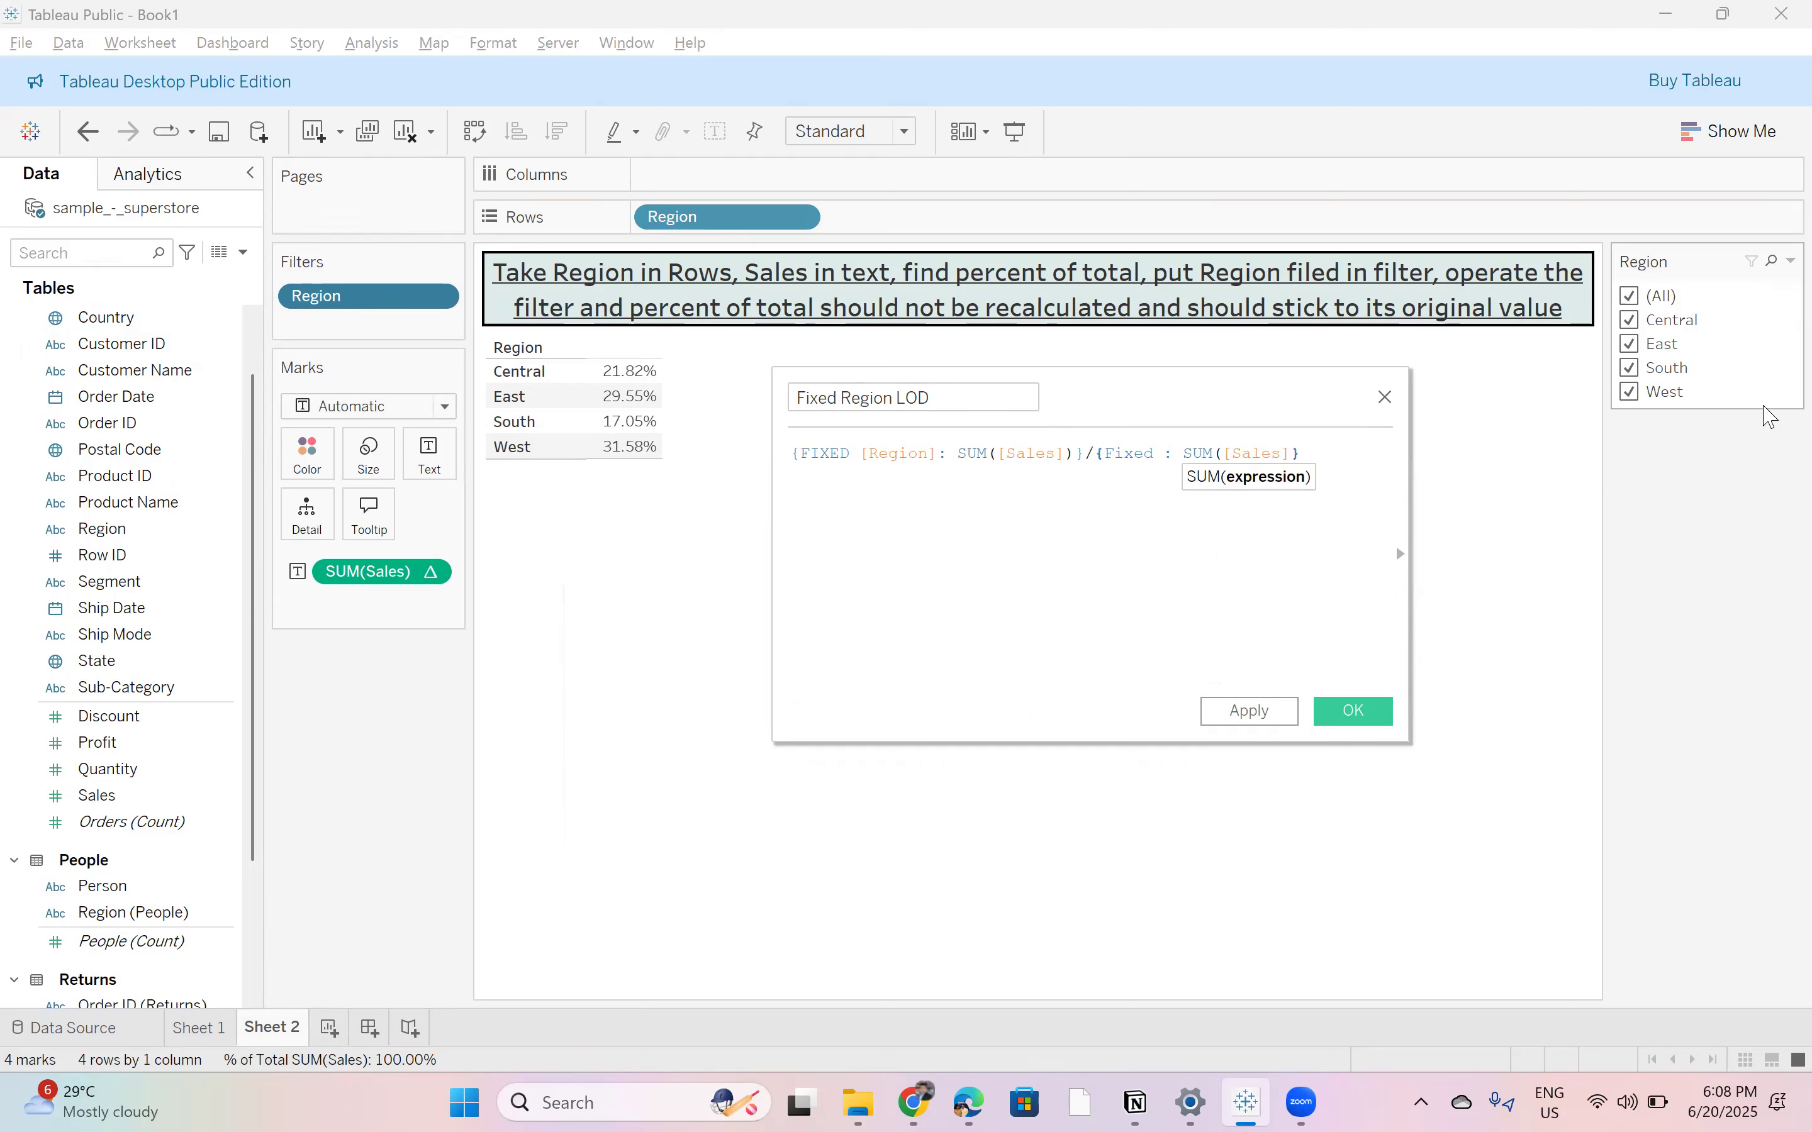
pyautogui.write(')')
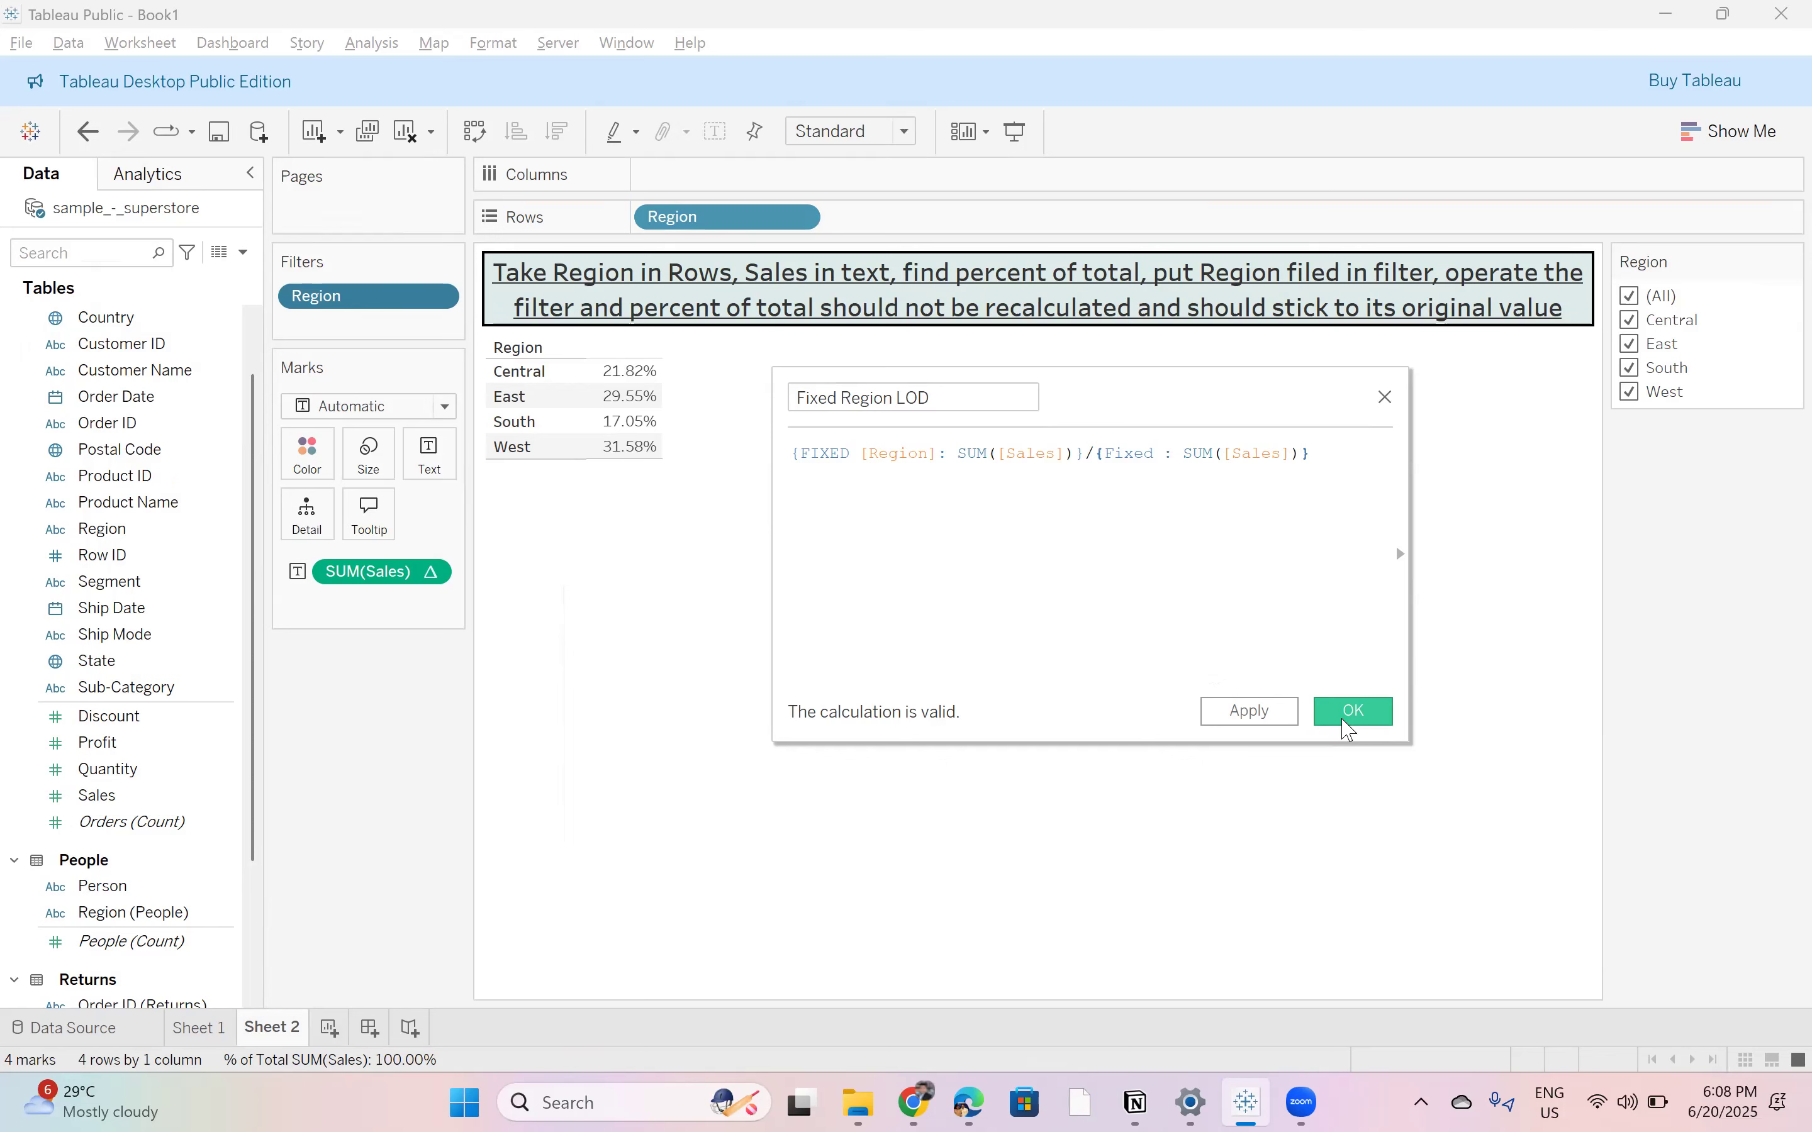
pyautogui.click(1352, 712)
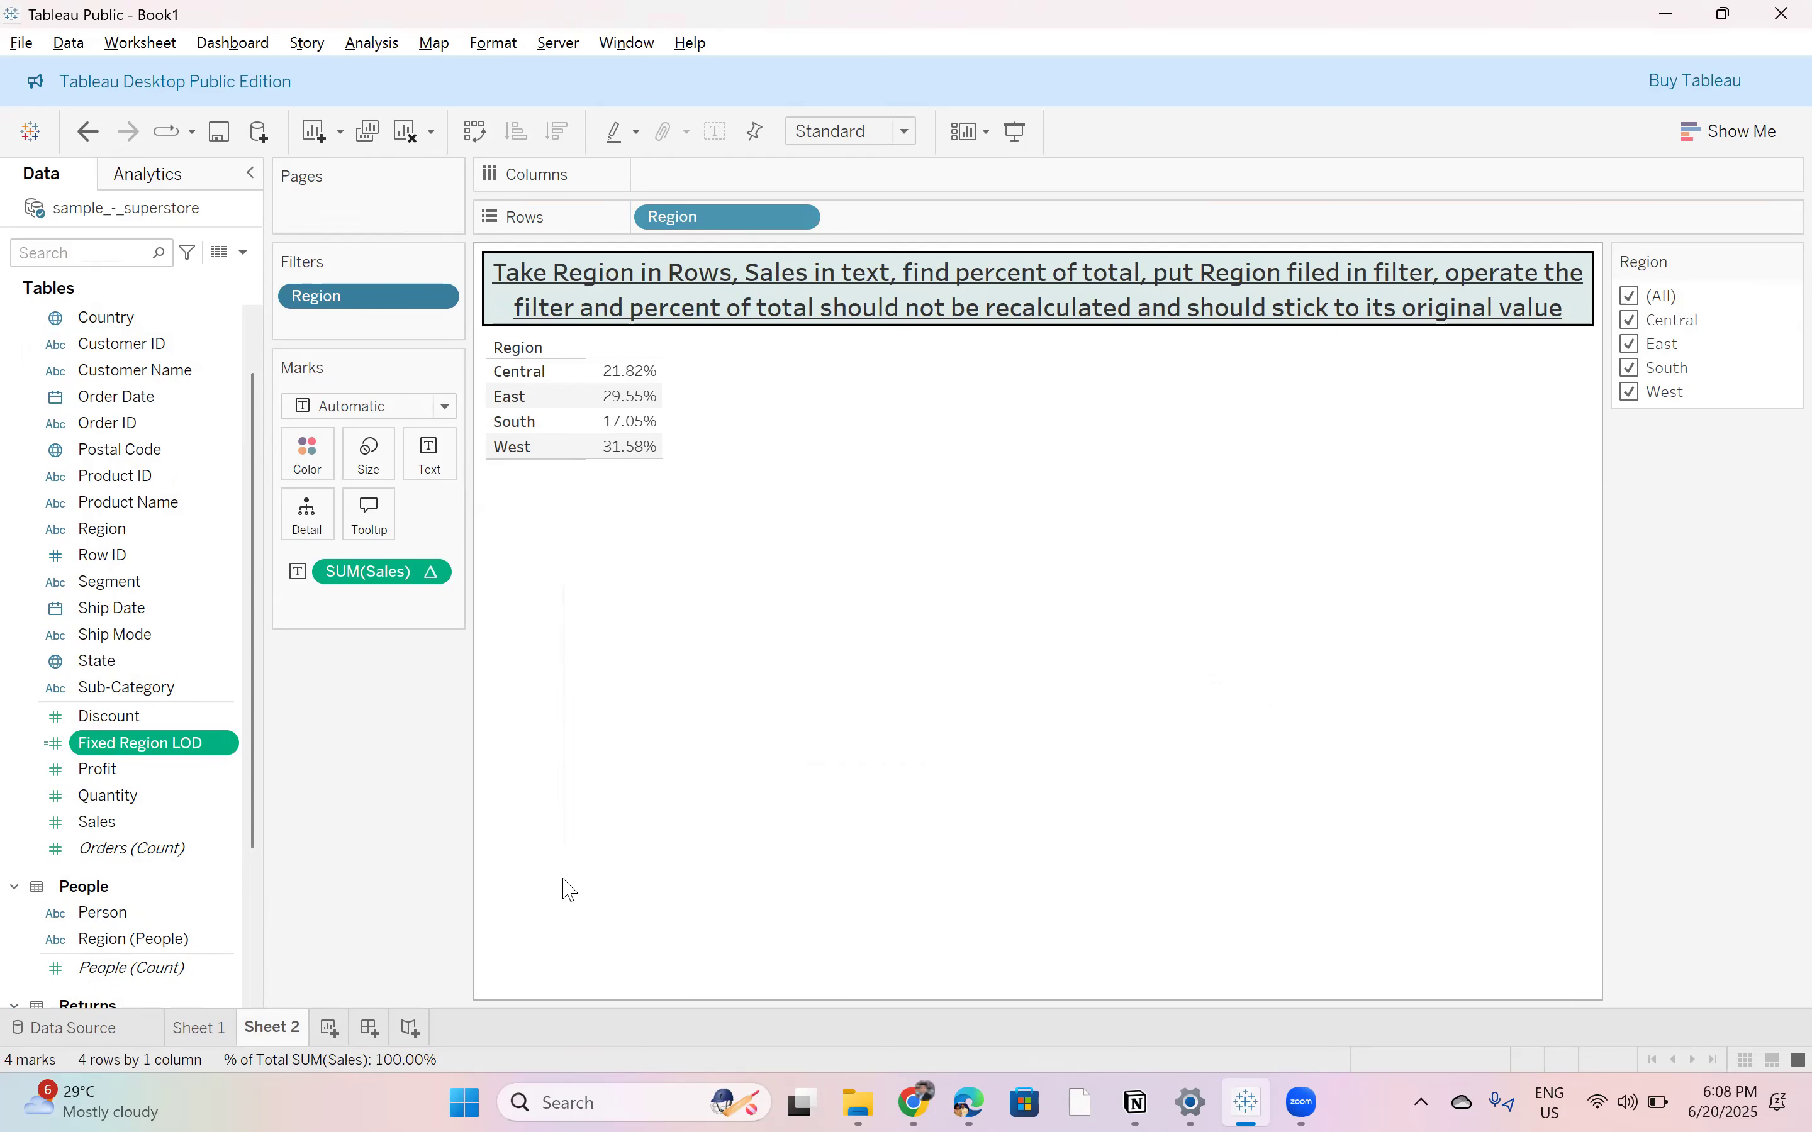
# Step: Add Fixed Region LOD to the view and show it in a text table beside the percent of total sales
pyautogui.moveTo(142, 743); pyautogui.dragTo(449, 449)
pyautogui.moveTo(386, 597); pyautogui.dragTo(889, 232)
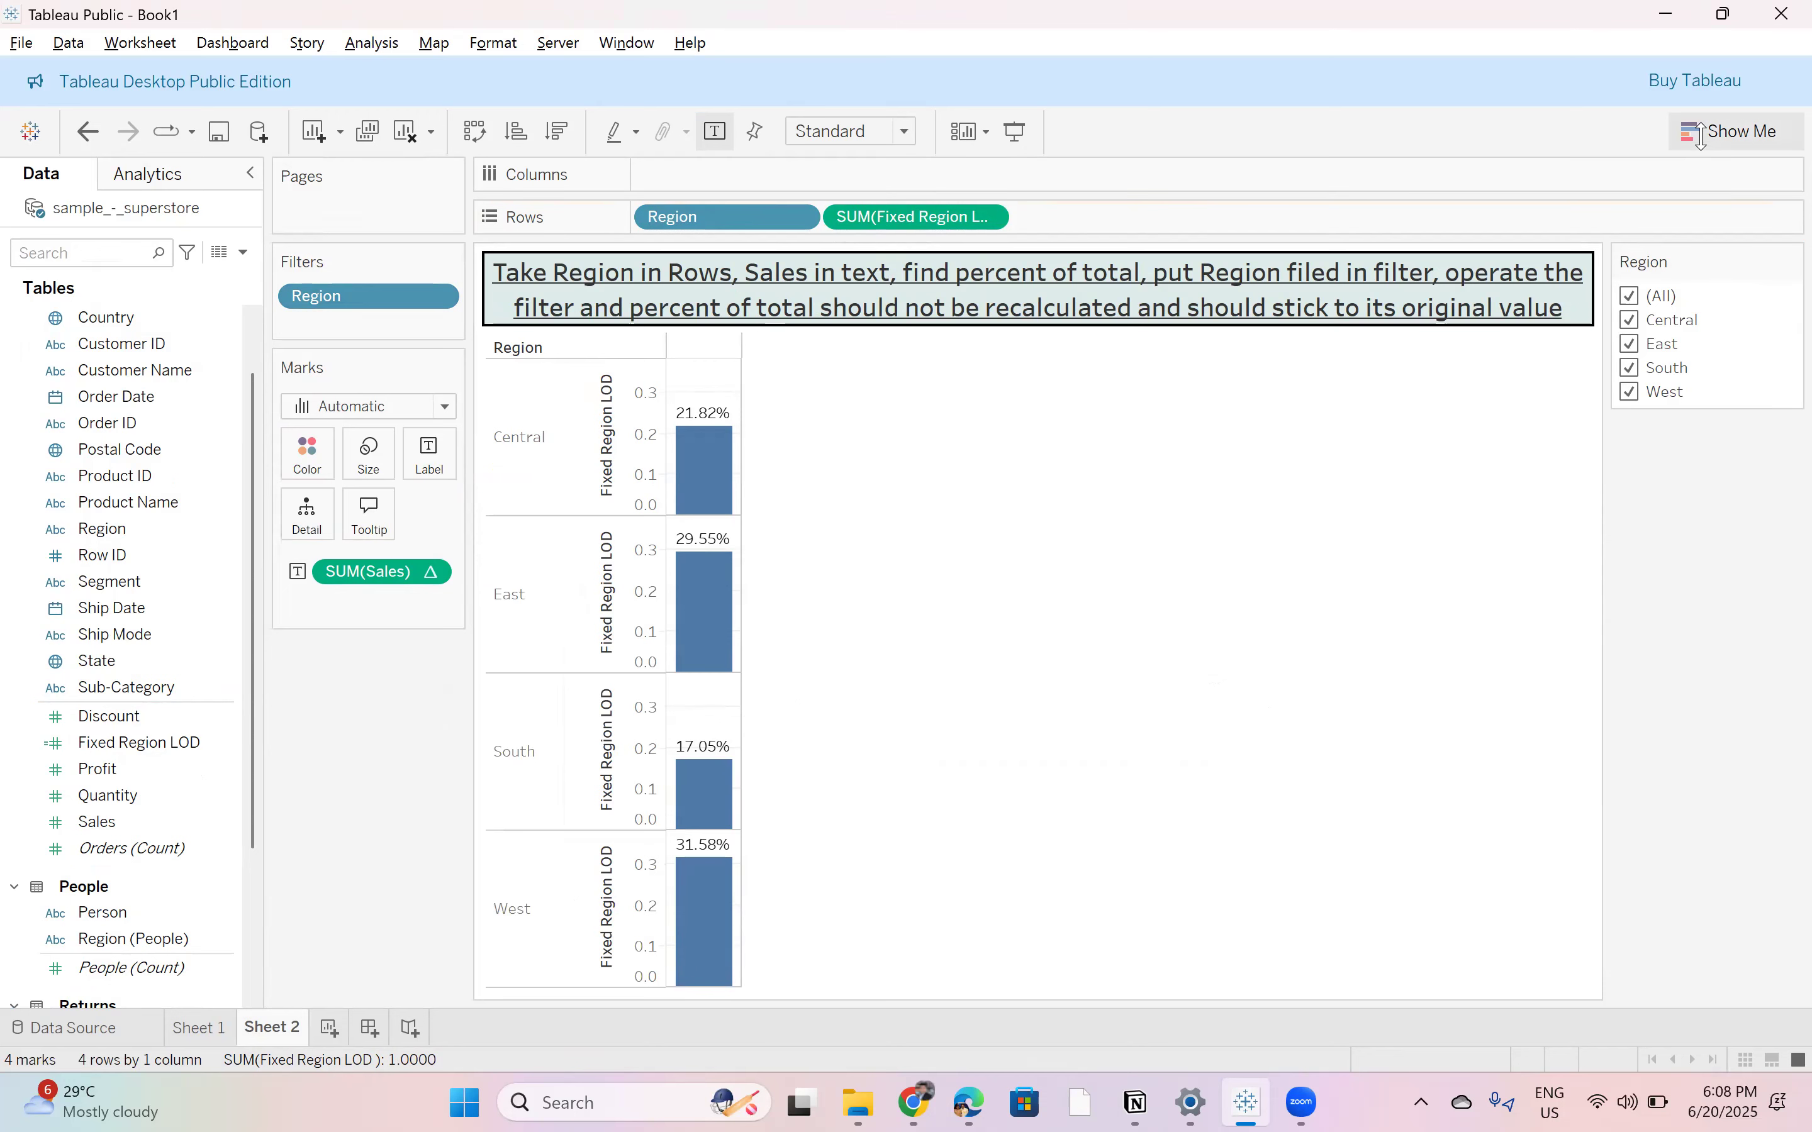
pyautogui.click(1722, 131)
pyautogui.click(1631, 201)
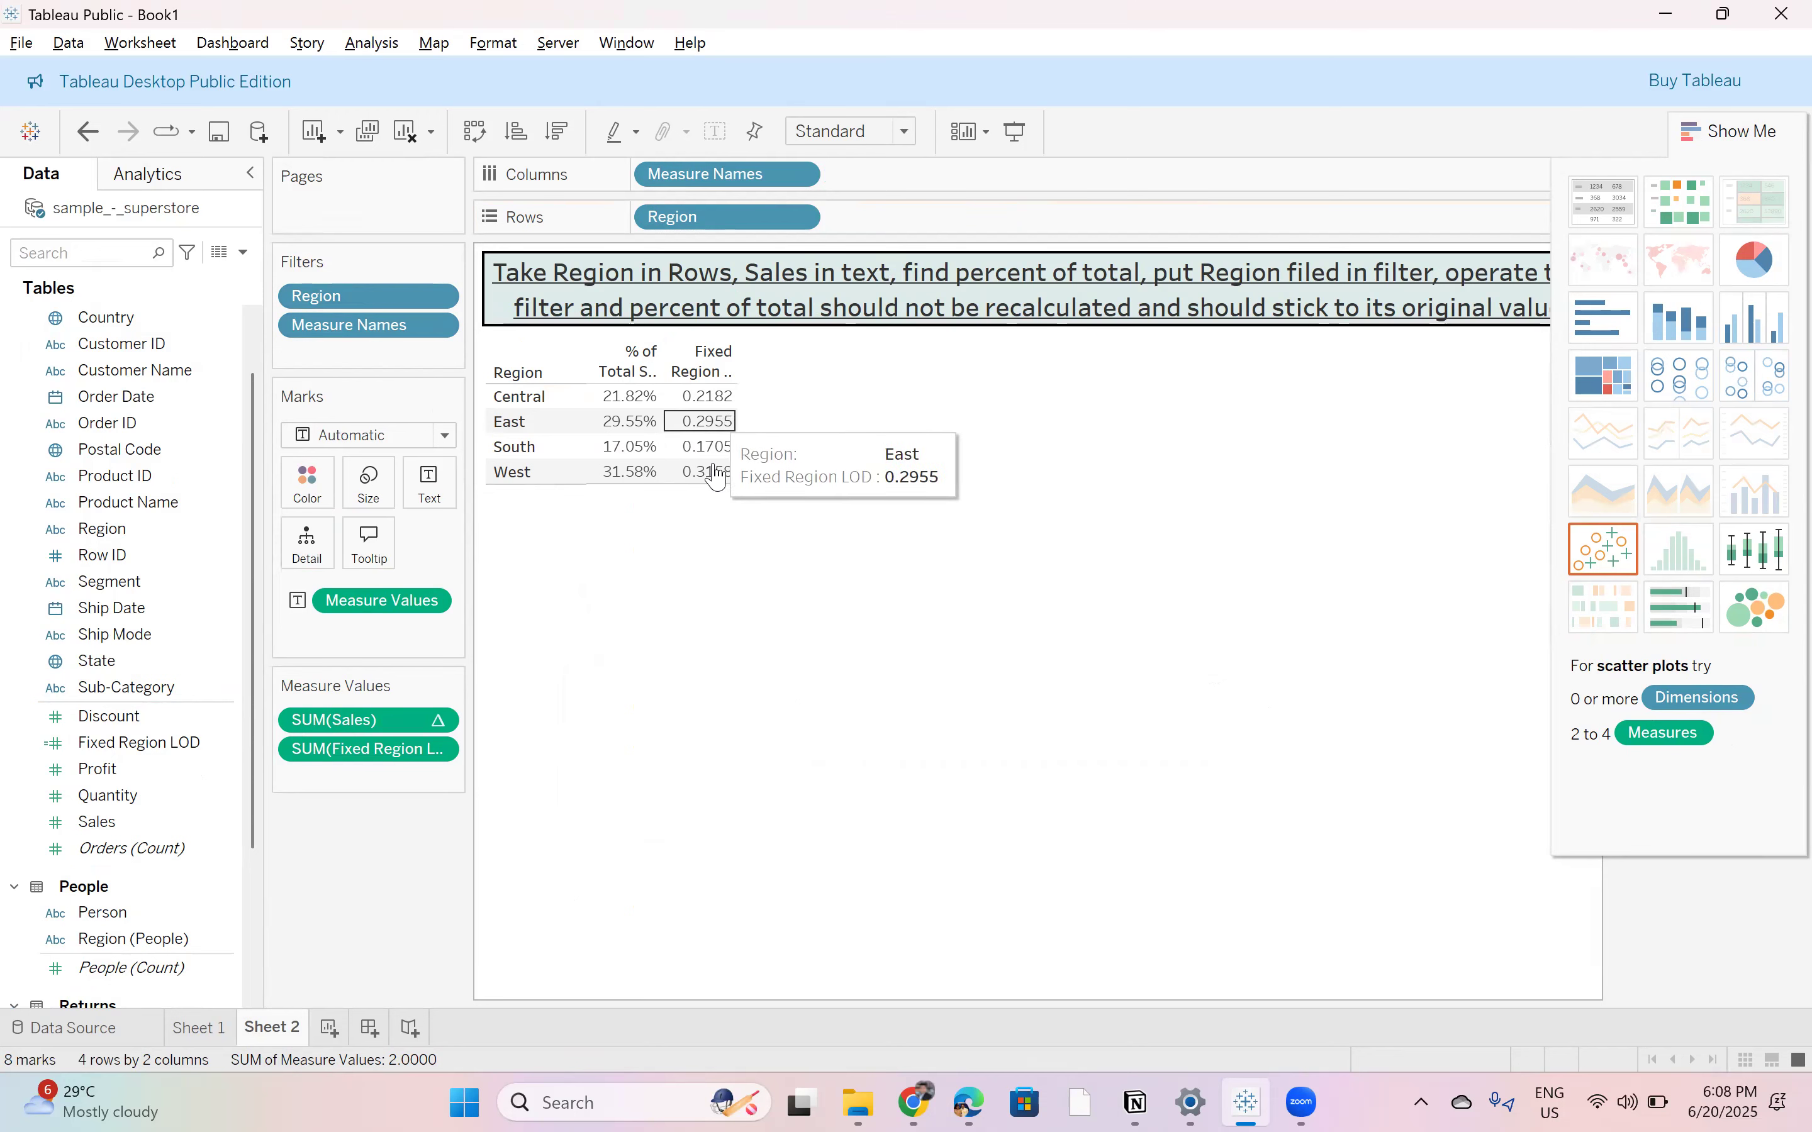
# Step: Format the Fixed Region LOD measure's numbers as Percentage and close the formatting and chart-type panes
pyautogui.click(440, 753)
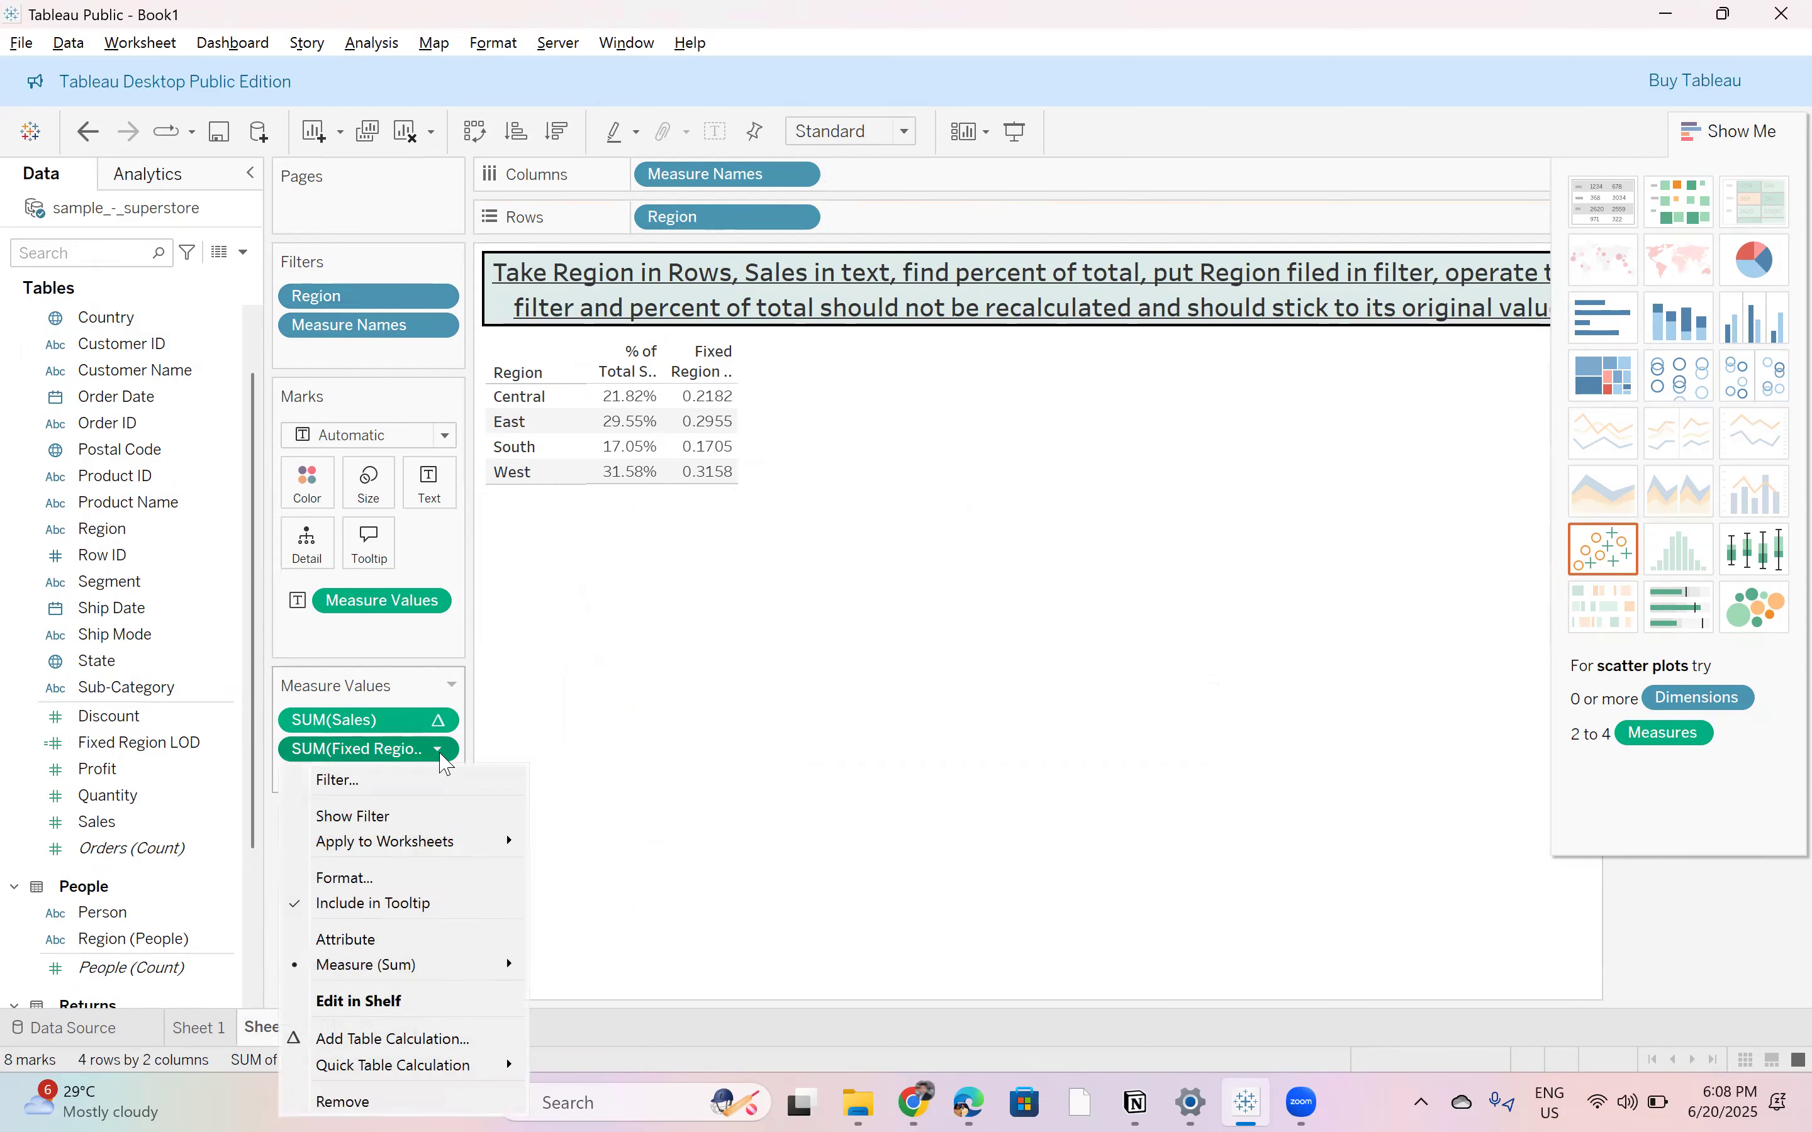
pyautogui.click(413, 880)
pyautogui.click(204, 330)
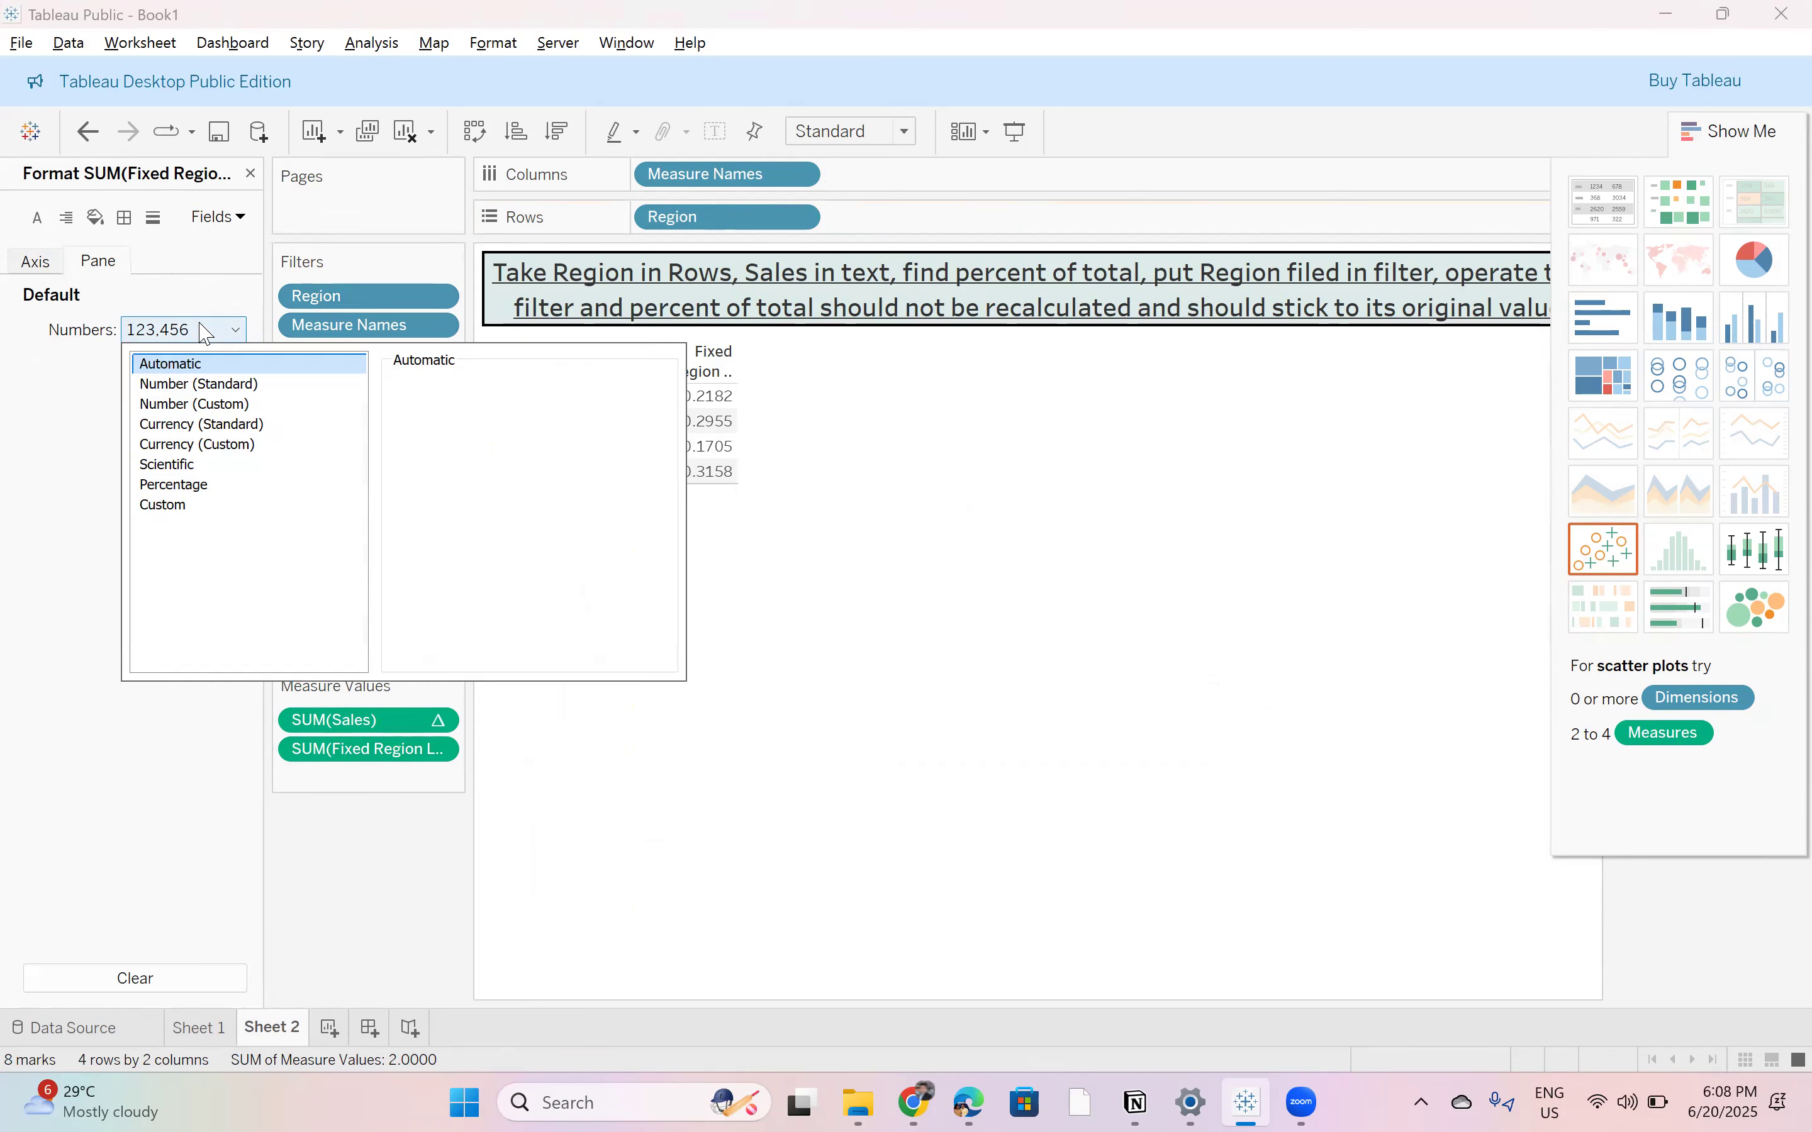
pyautogui.click(197, 484)
pyautogui.click(852, 563)
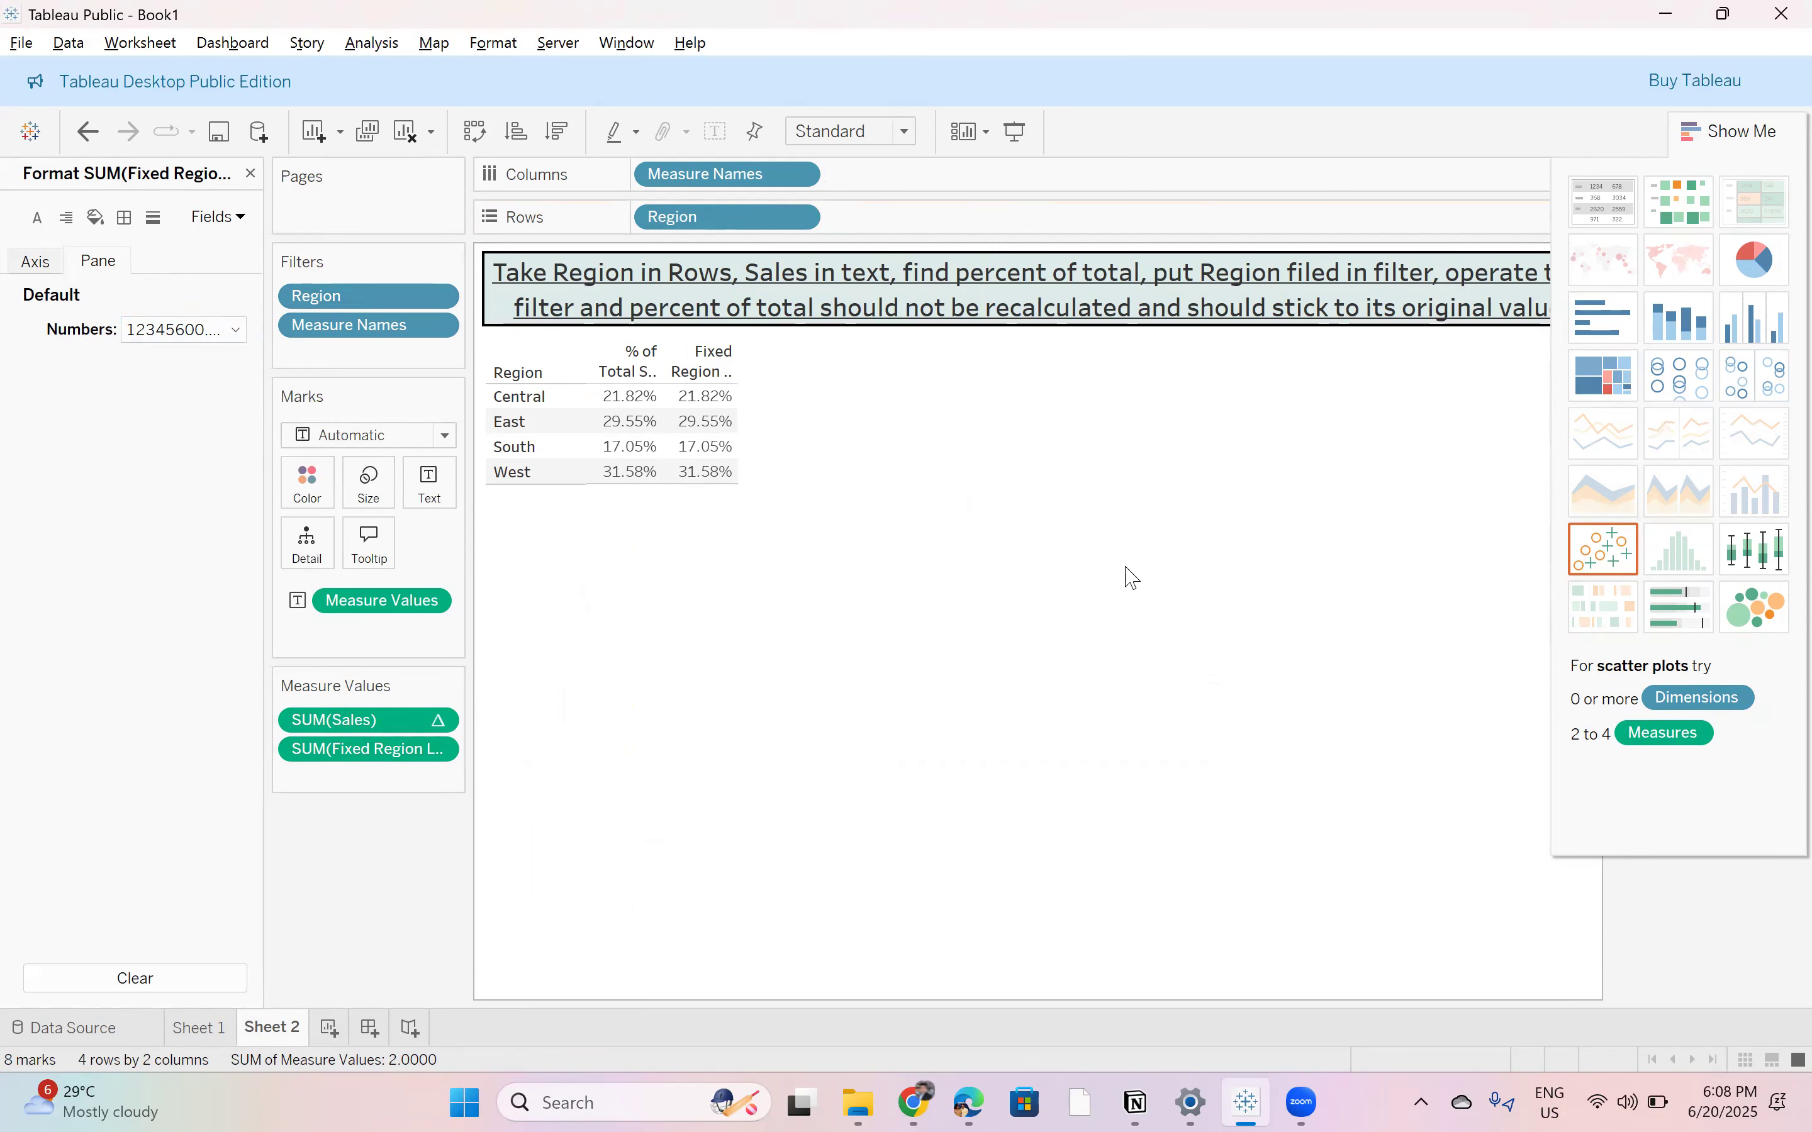
pyautogui.click(1741, 131)
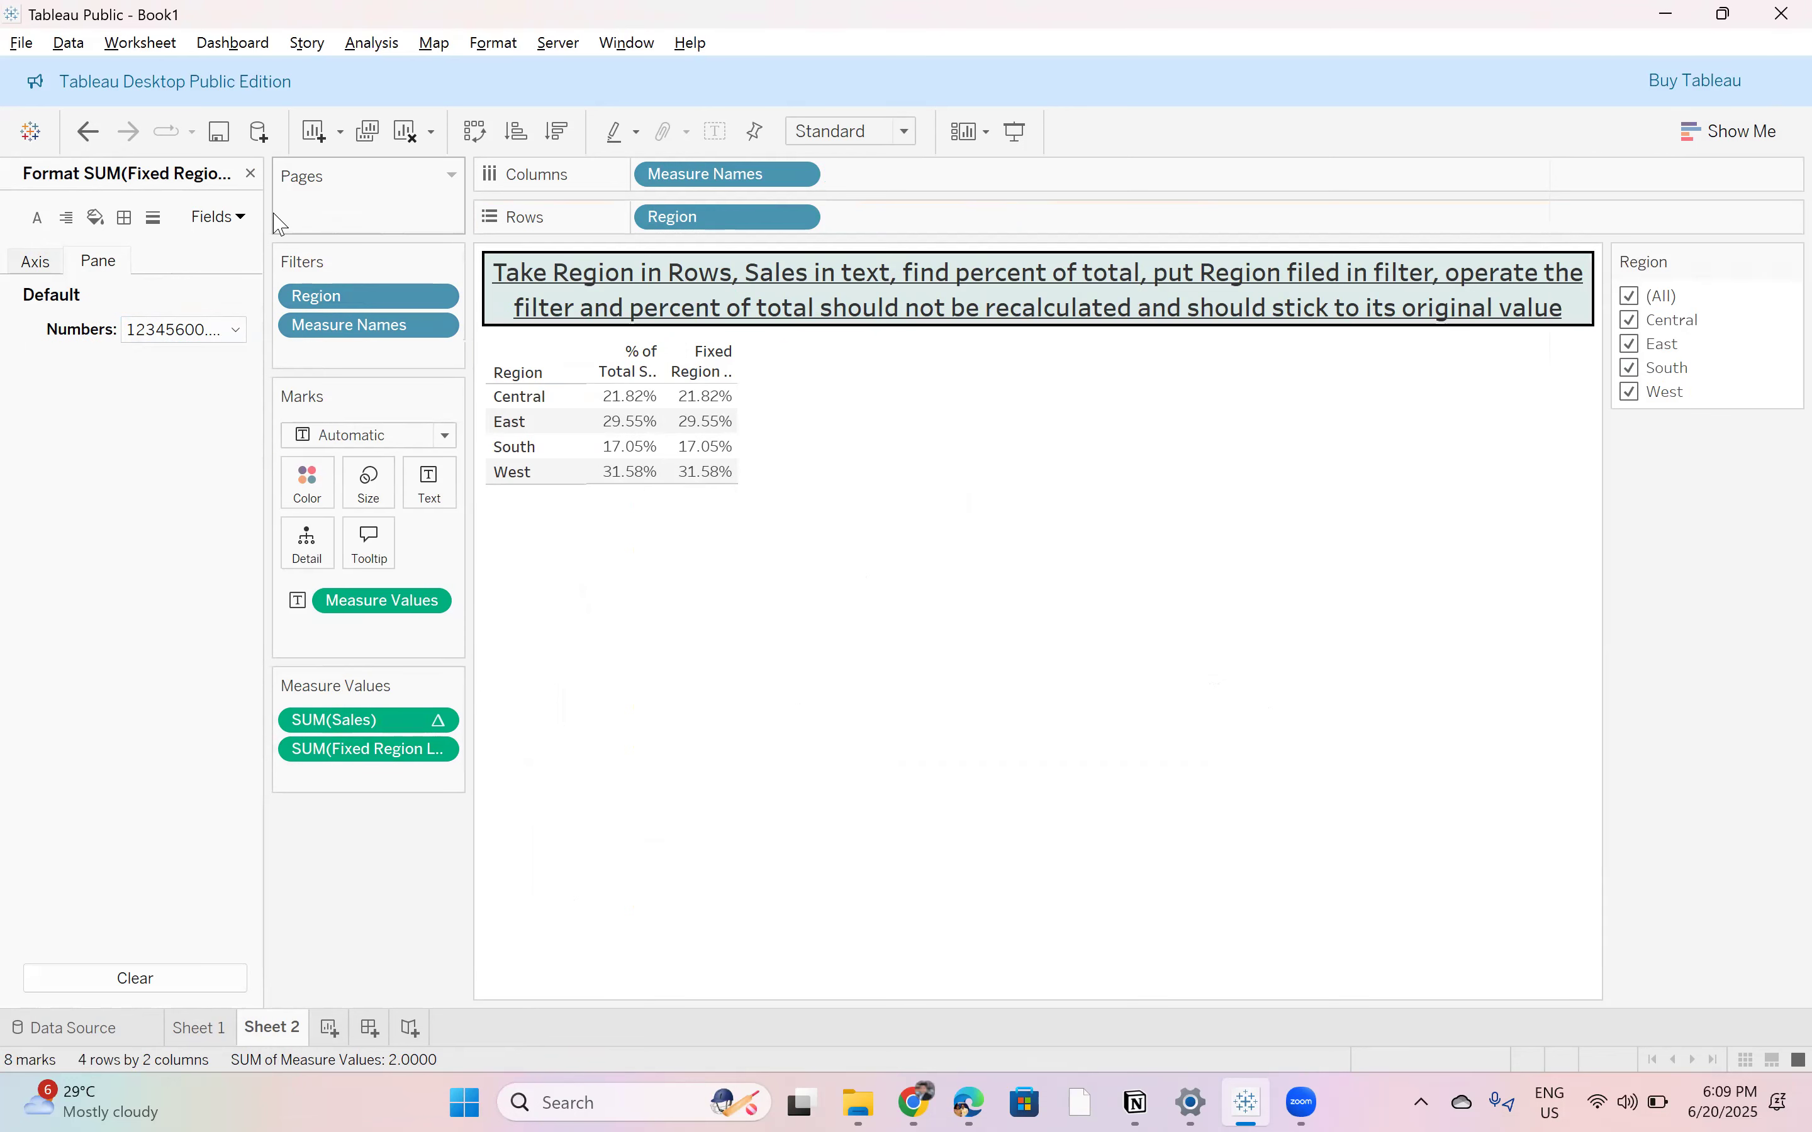
pyautogui.click(251, 173)
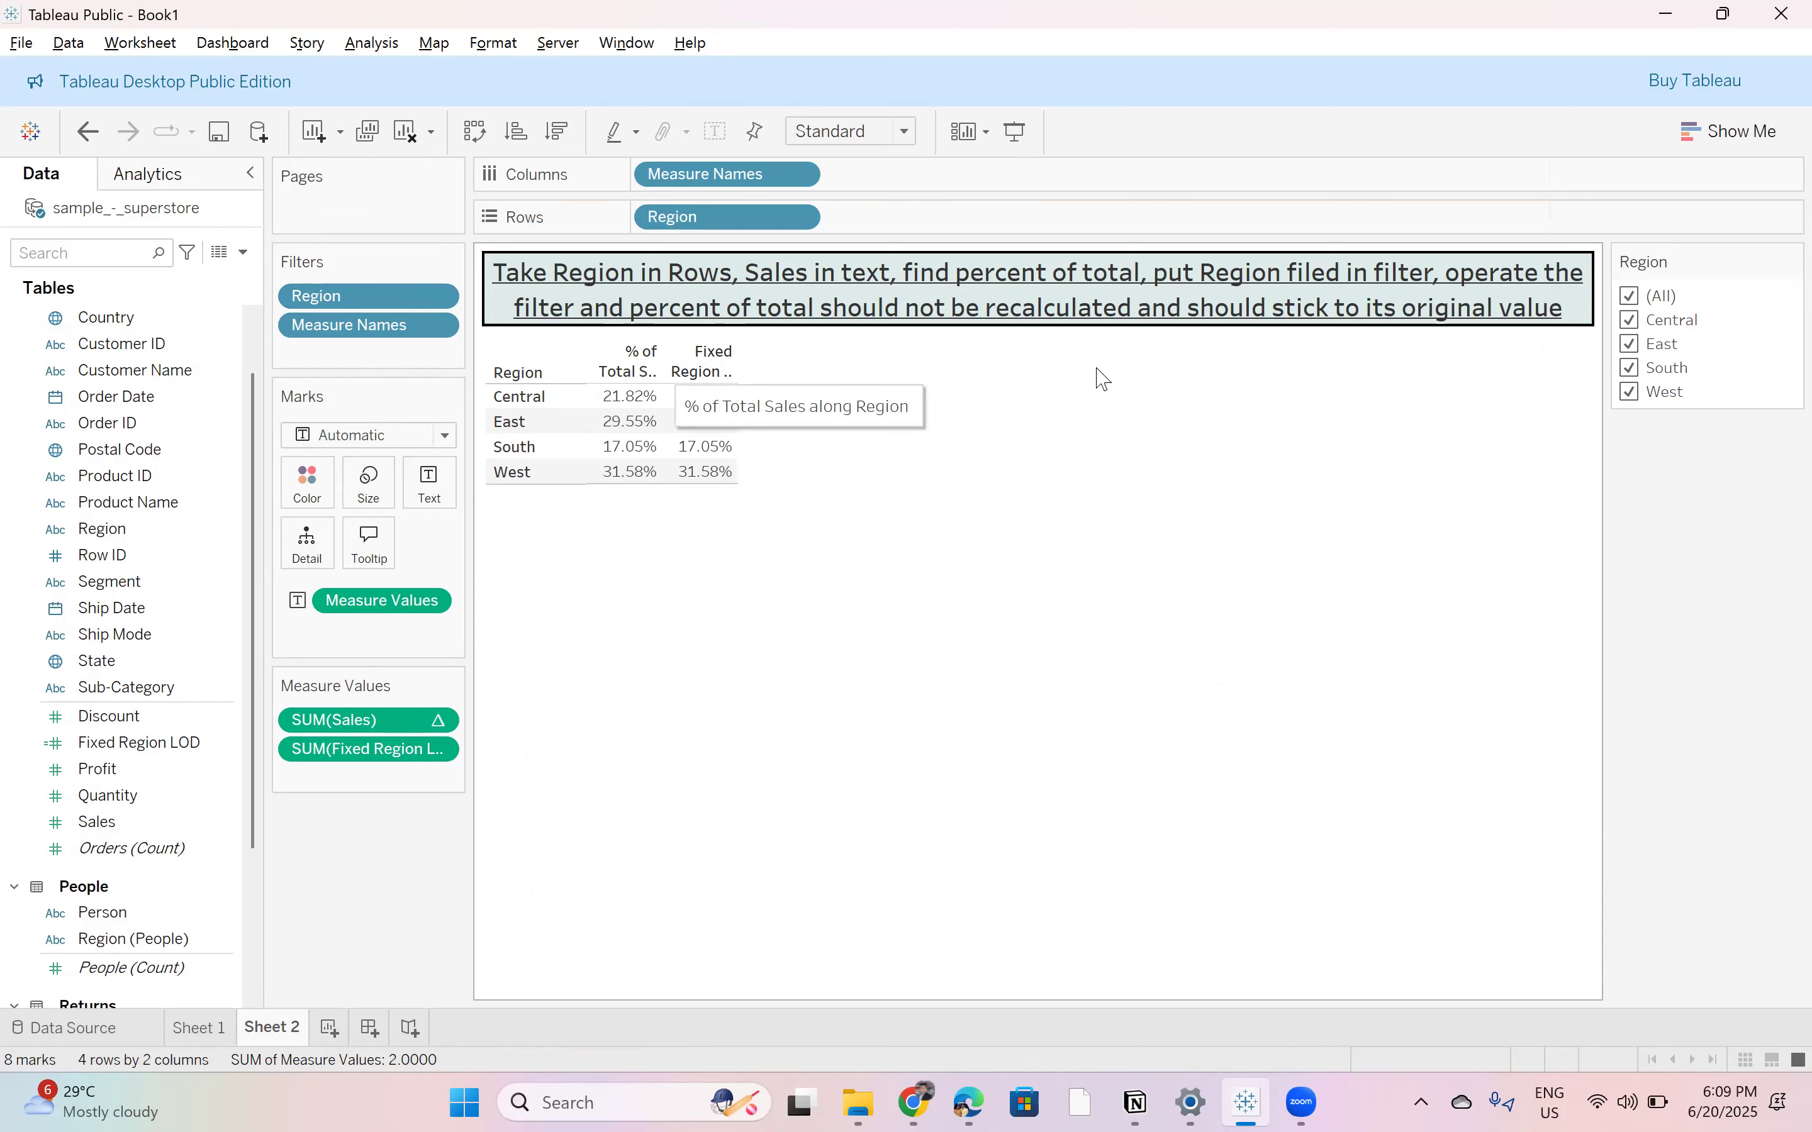
# Step: Compare both percentage columns by excluding Central in the Region filter and restoring all regions, twice
pyautogui.click(1634, 322)
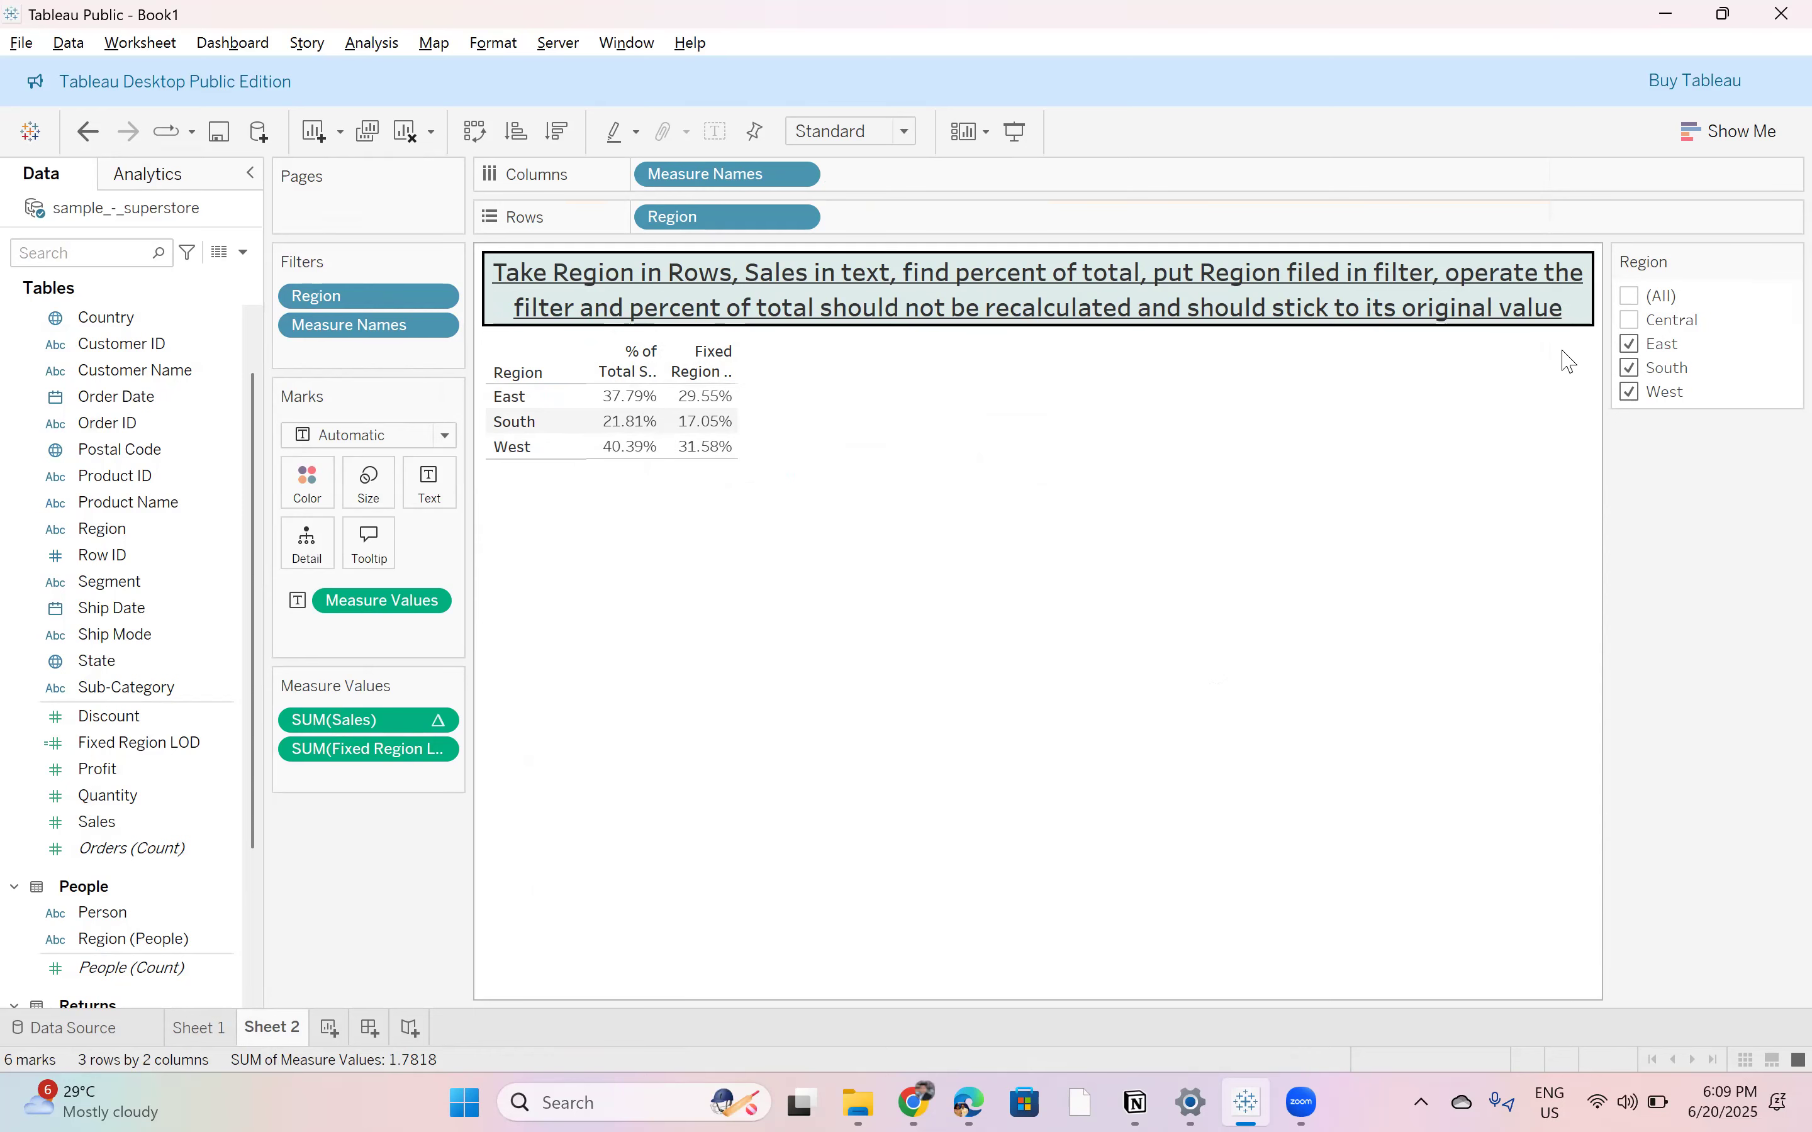
pyautogui.click(1635, 298)
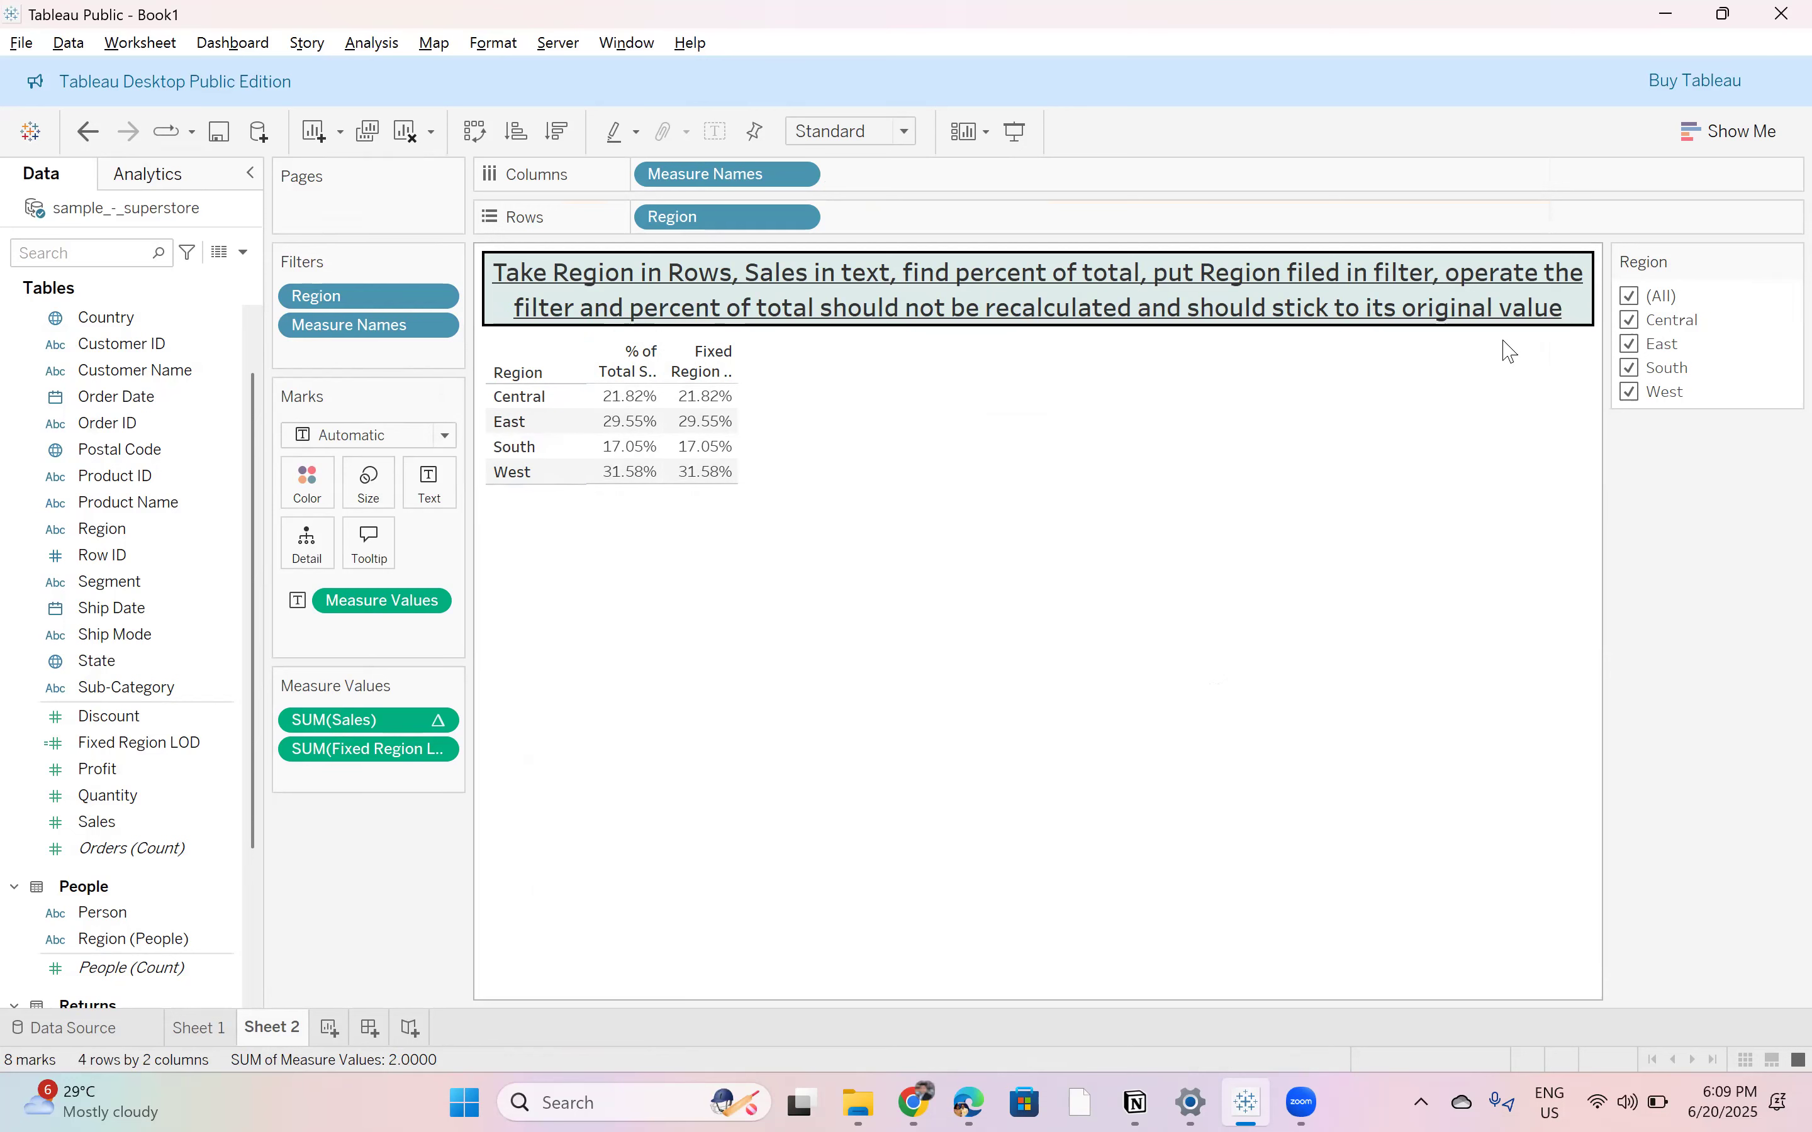
pyautogui.click(1634, 323)
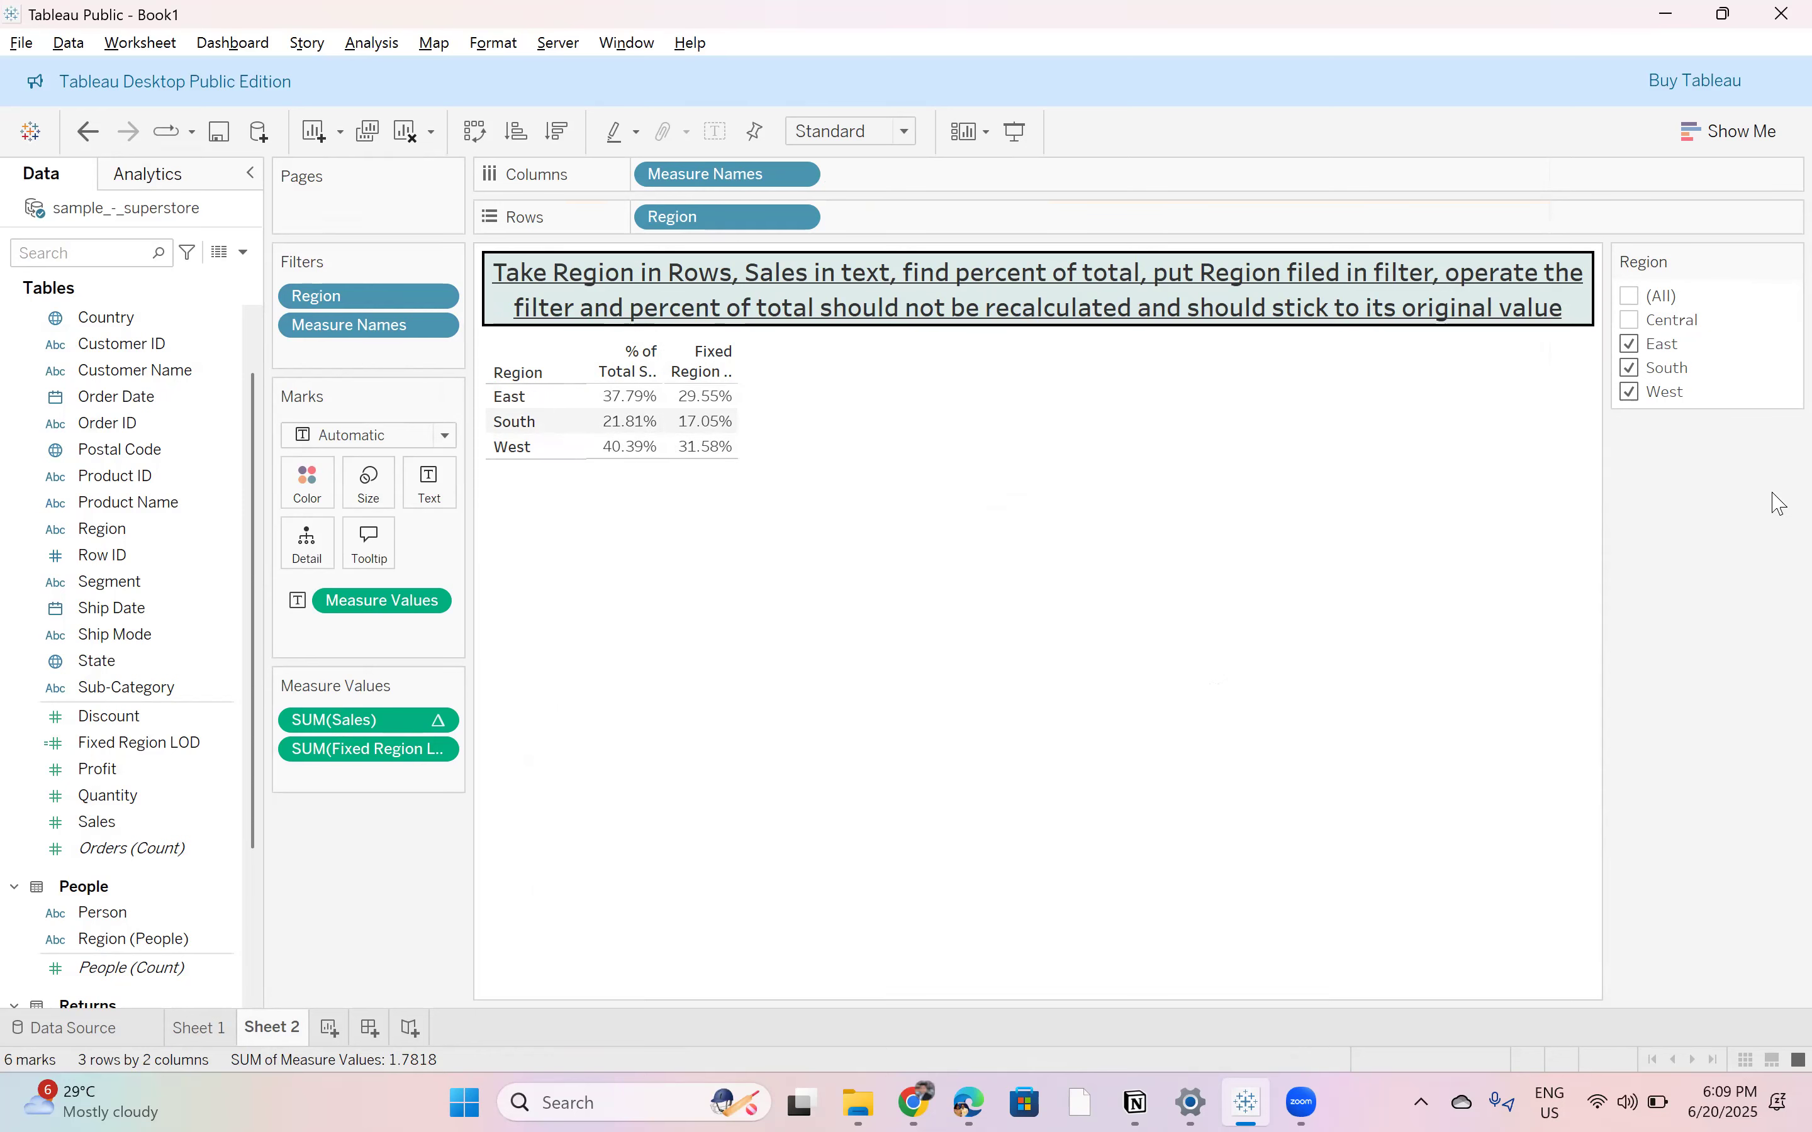
pyautogui.click(1635, 310)
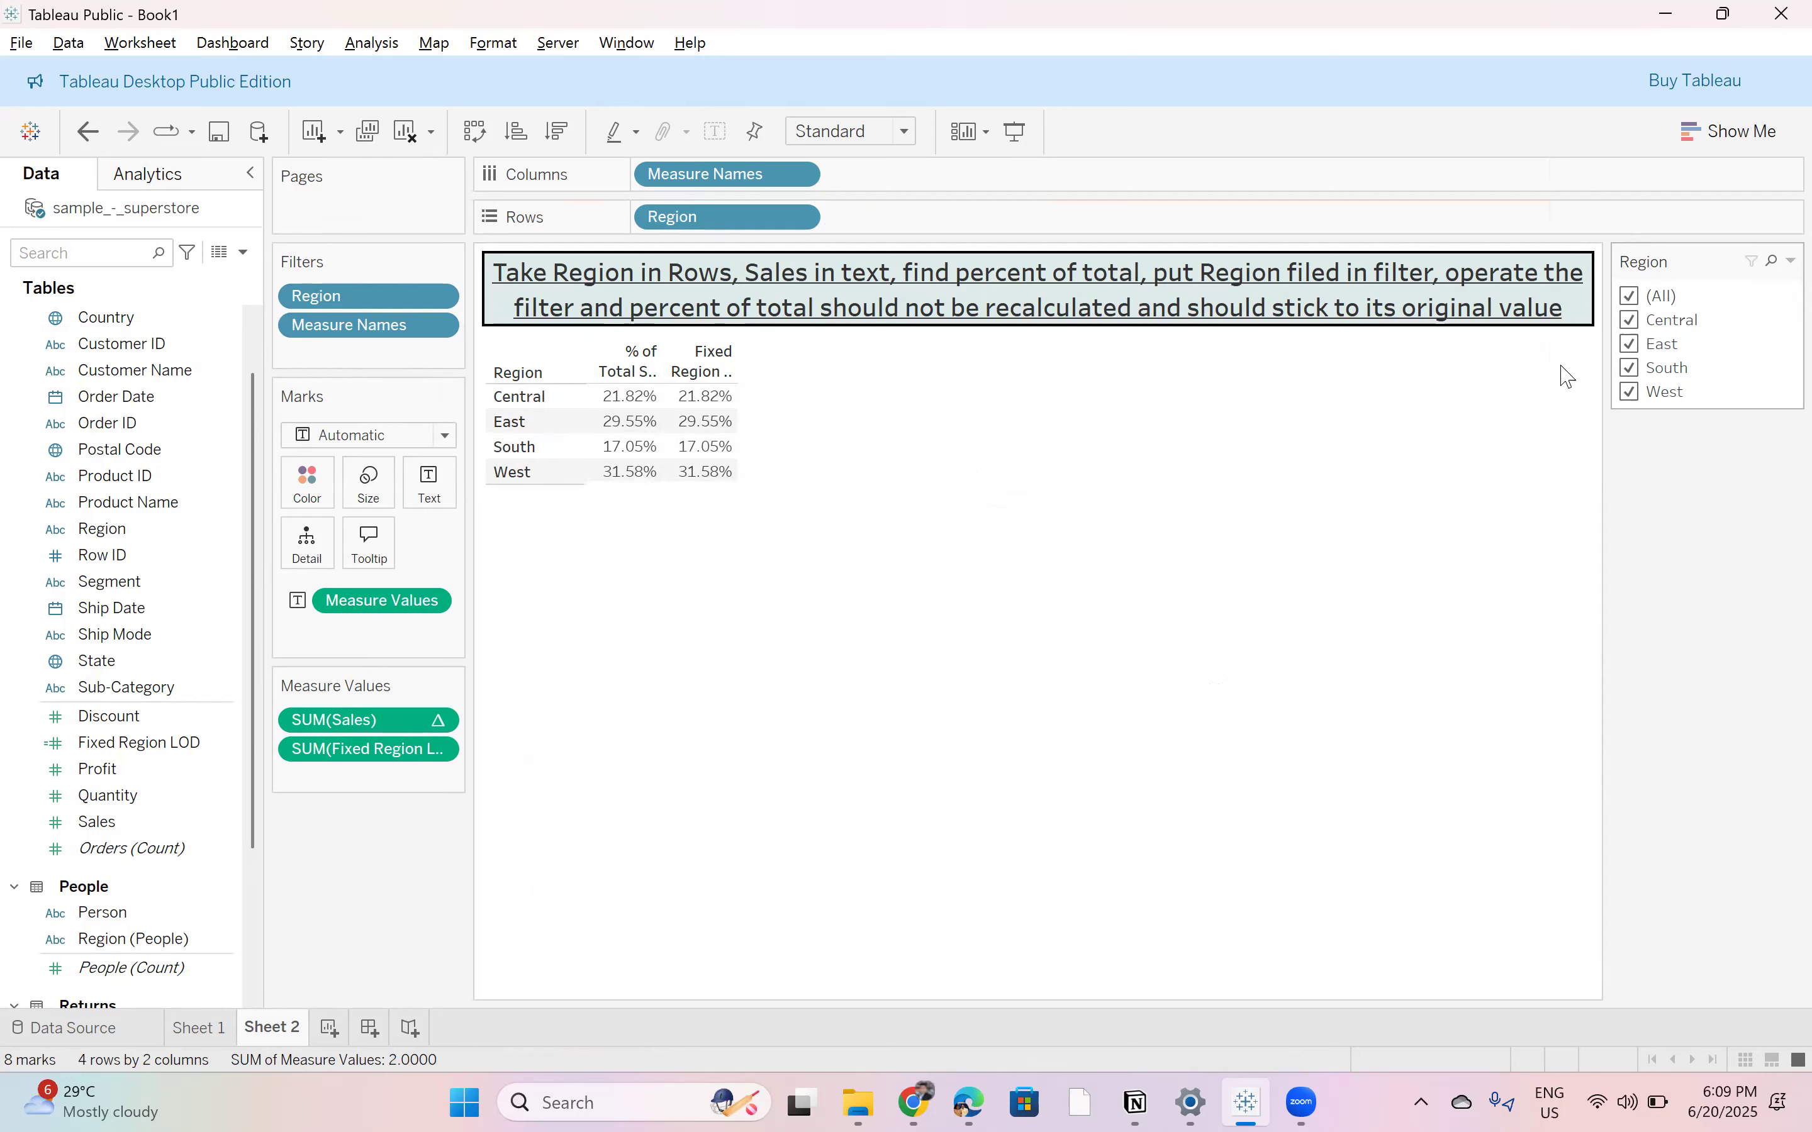